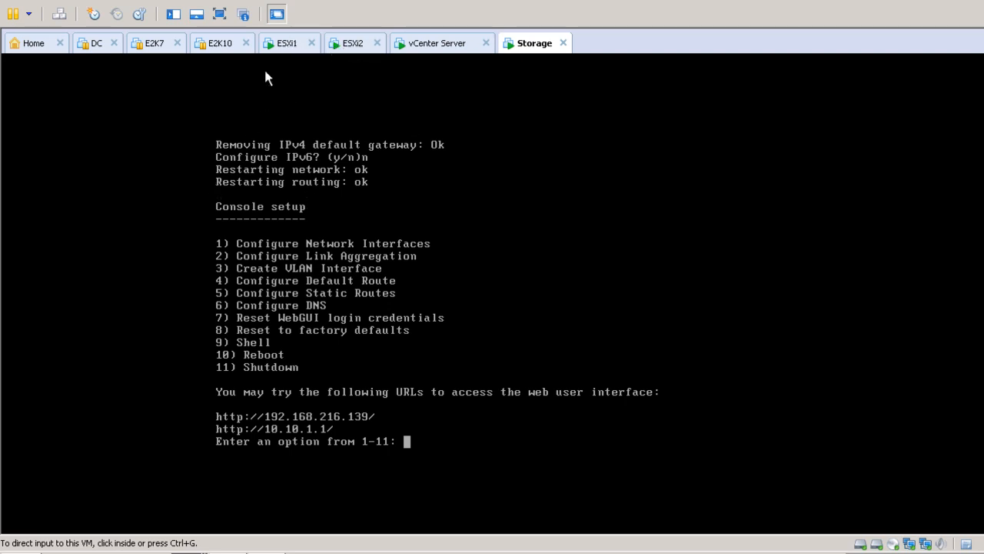
# Check the ESXi1, vCenter Server and Storage VM consoles, then bring up the vSphere Client login.
pyautogui.click(289, 46)
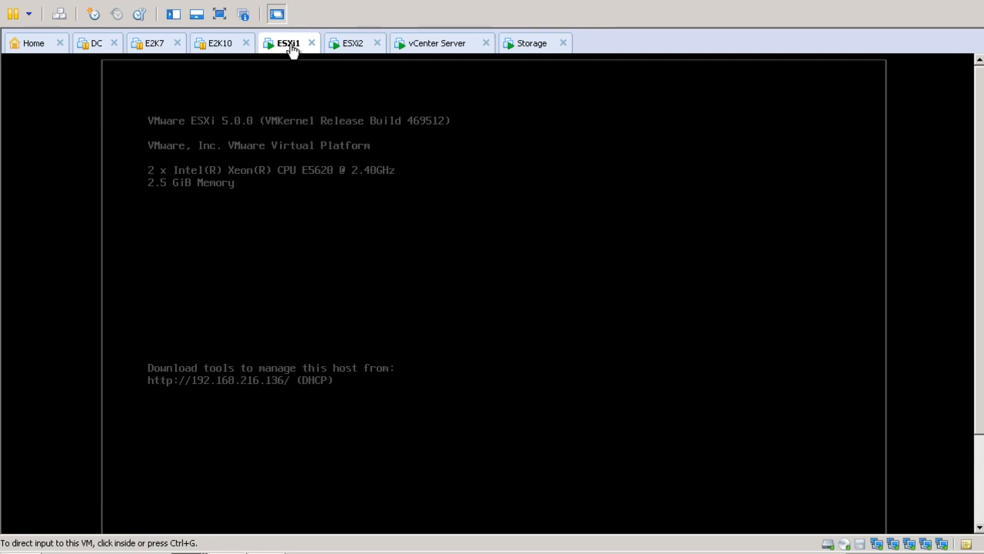
pyautogui.click(443, 45)
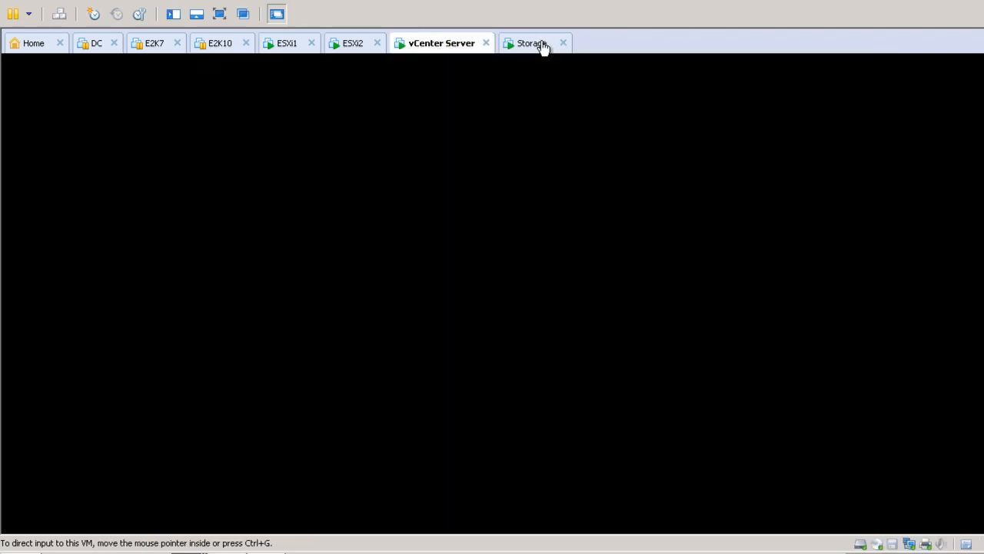
pyautogui.click(544, 47)
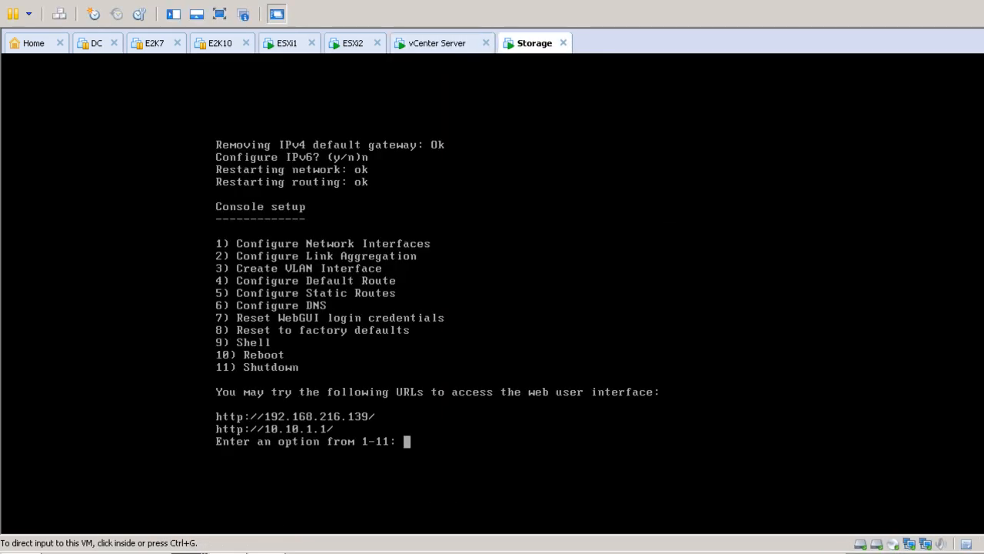
pyautogui.click(268, 553)
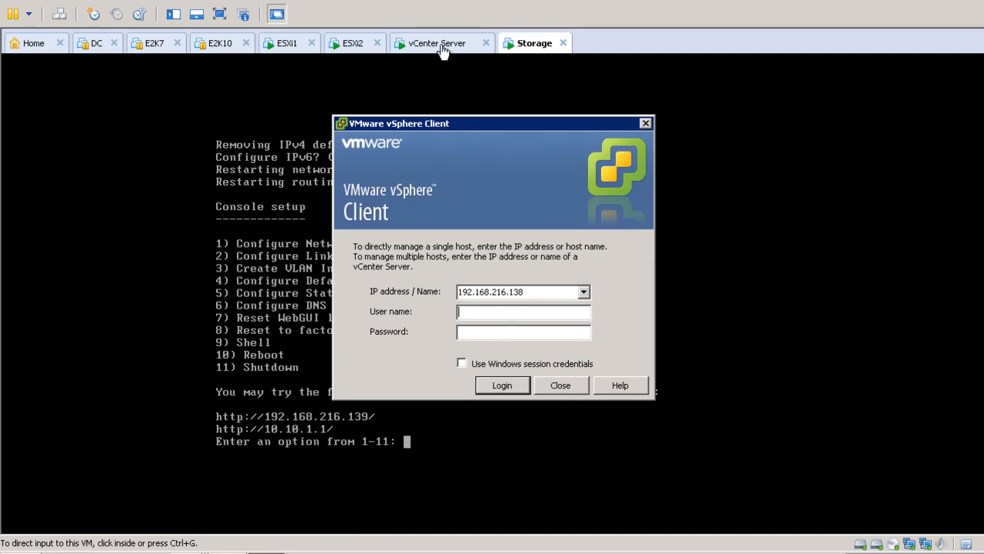
# Log in to 192.168.216.138 as Administrator and ignore the untrusted certificate warning.
pyautogui.write('Administrator')
pyautogui.press('Tab')
pyautogui.write('***********')
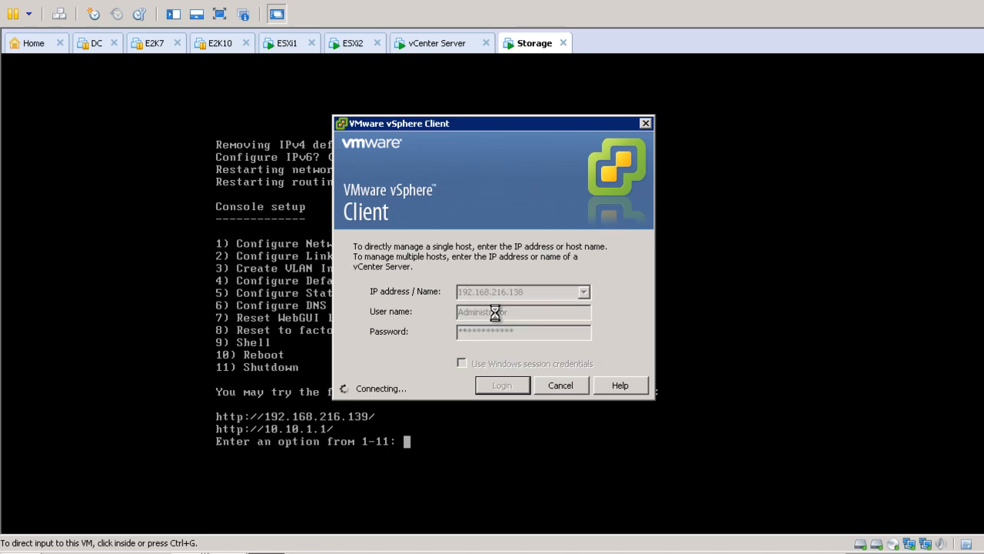
pyautogui.press('Return')
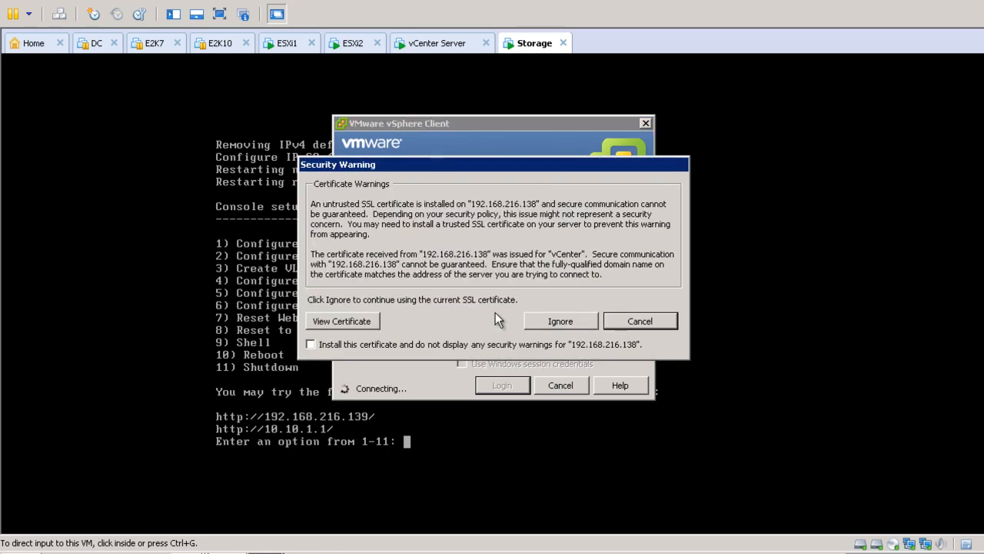
pyautogui.click(556, 324)
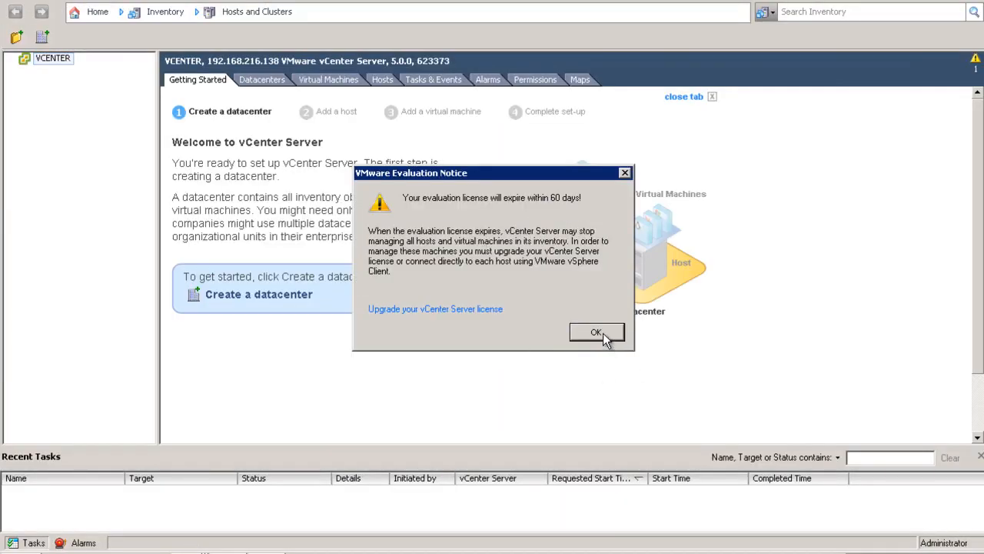
# Dismiss the evaluation notice, create datacenter 'IT' under VCENTER, and select it.
pyautogui.click(596, 333)
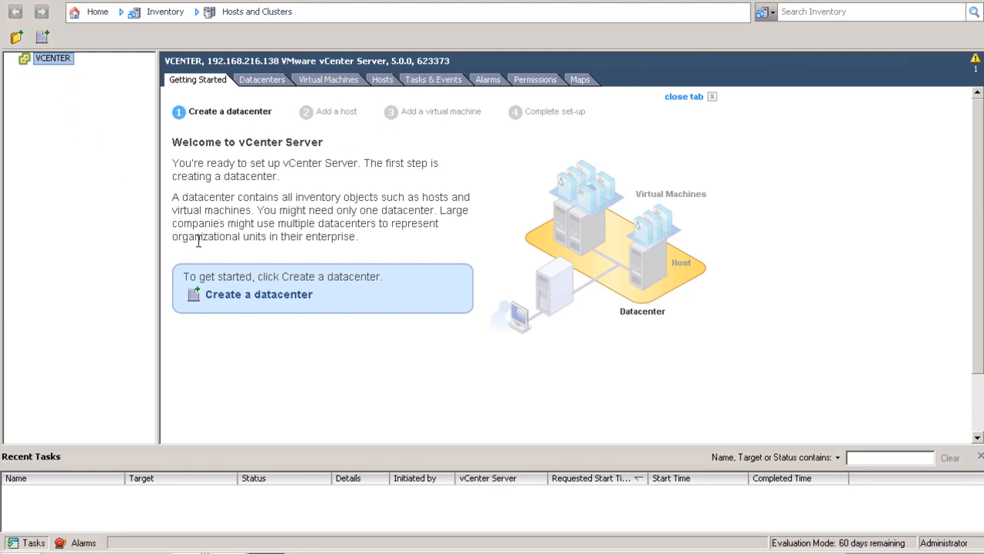
pyautogui.rightClick(65, 67)
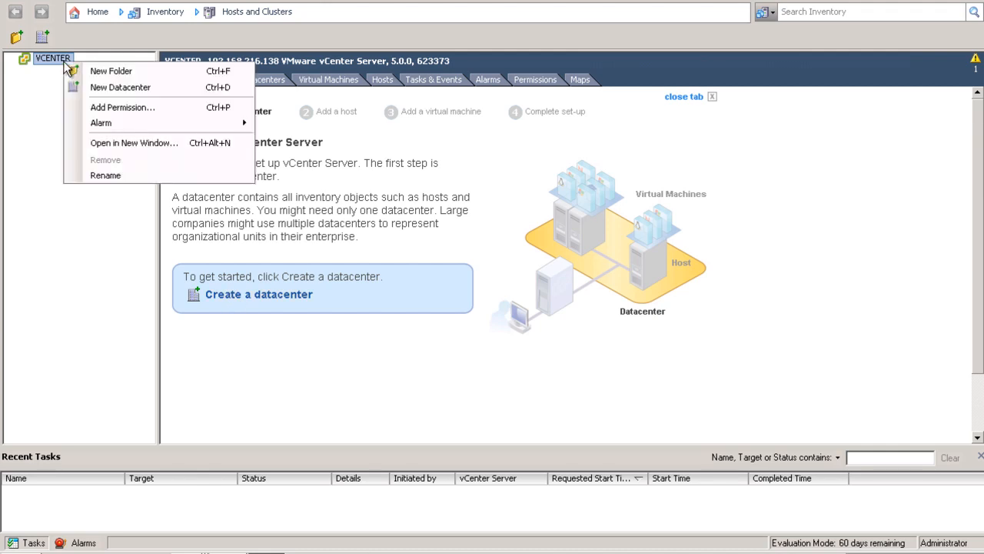
pyautogui.click(95, 86)
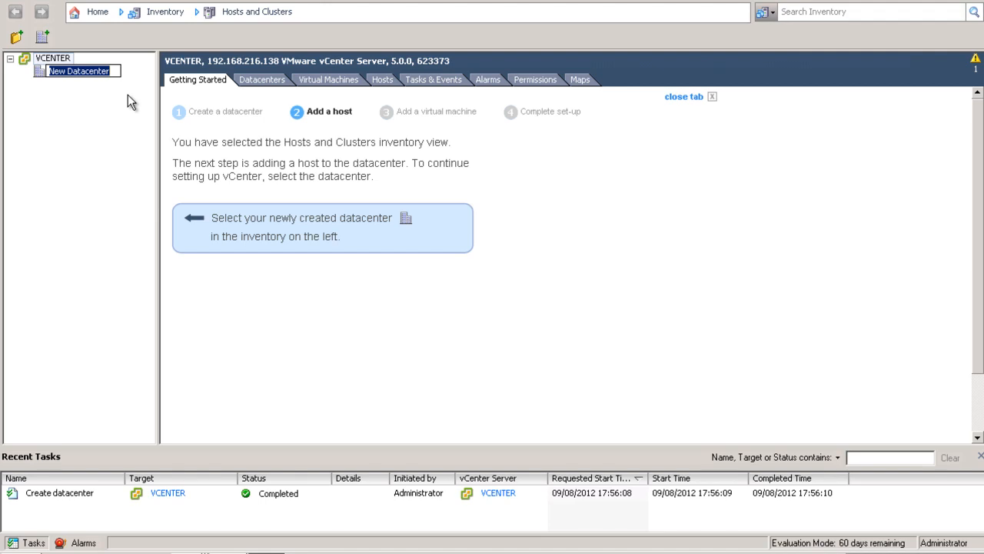
pyautogui.write('IT')
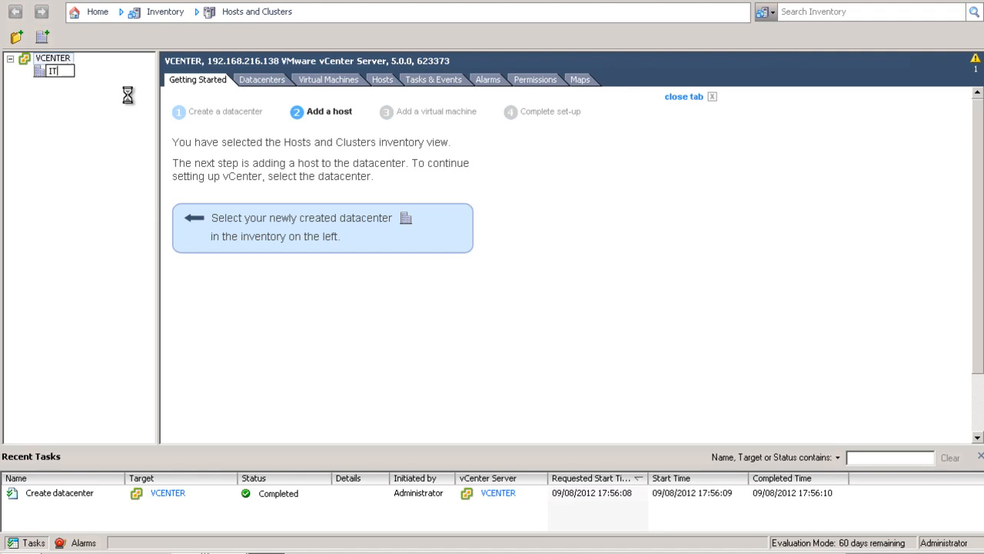
pyautogui.press('Return')
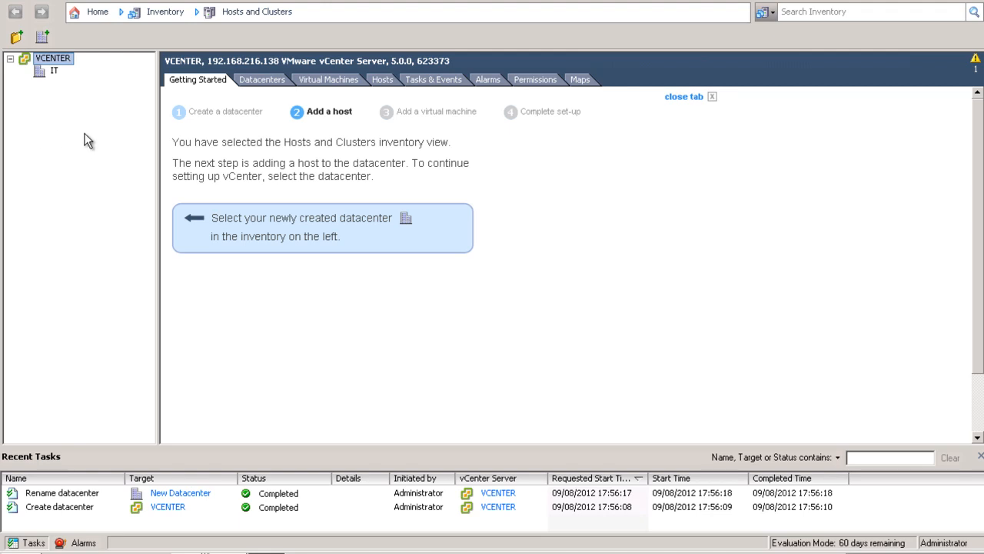
pyautogui.click(46, 75)
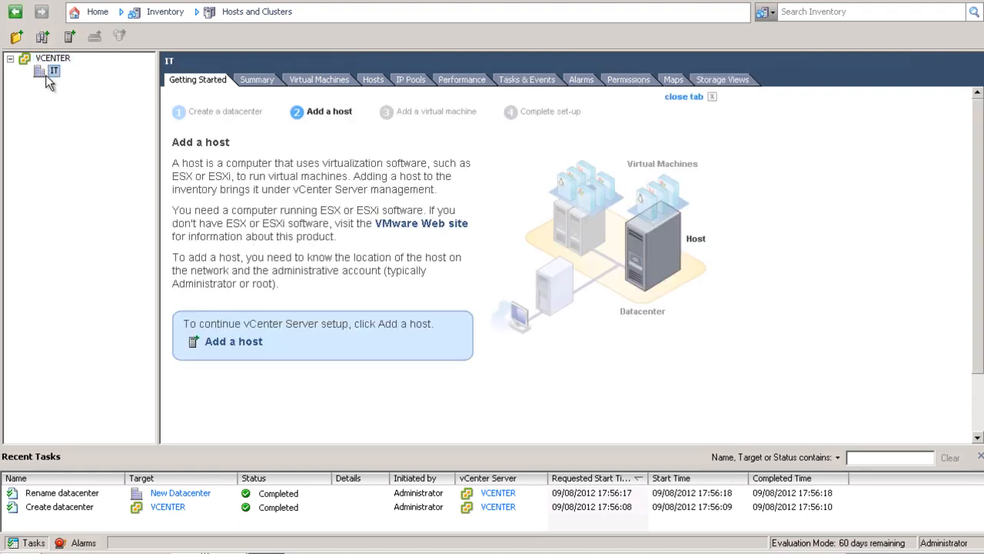
# Start adding a host to IT and enter ESXi1's address 192.168.216.136 with root credentials.
pyautogui.rightClick(48, 82)
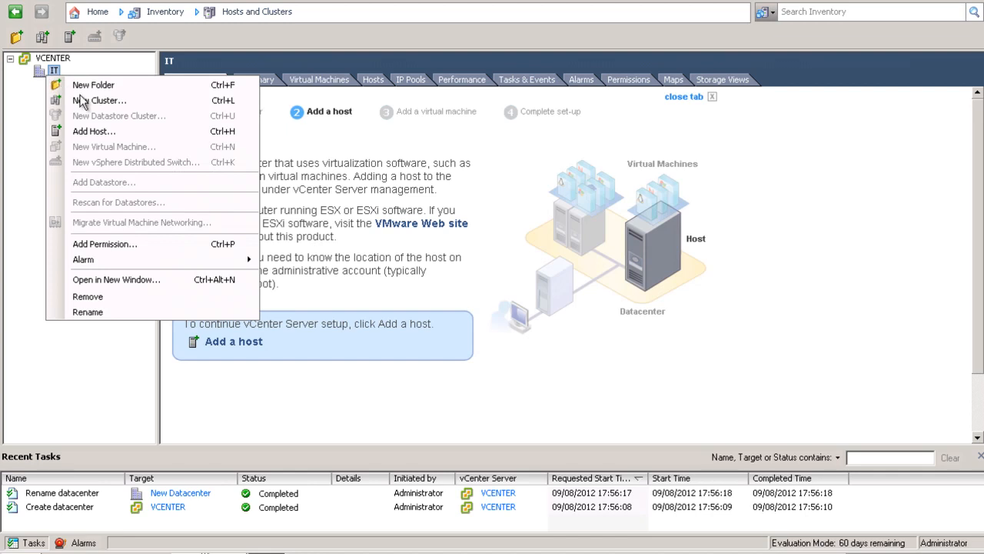
pyautogui.click(93, 131)
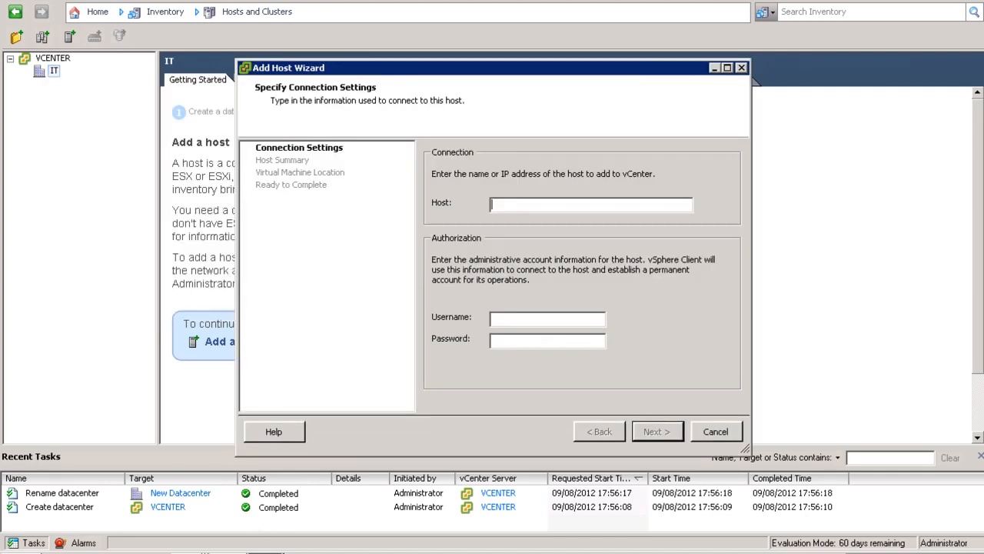
pyautogui.click(206, 552)
pyautogui.click(181, 473)
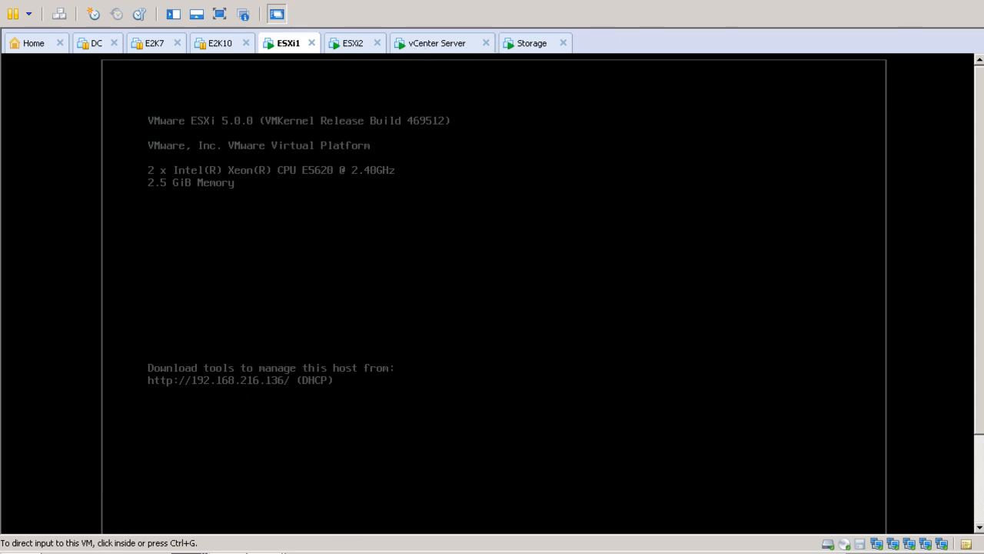
pyautogui.moveTo(265, 551)
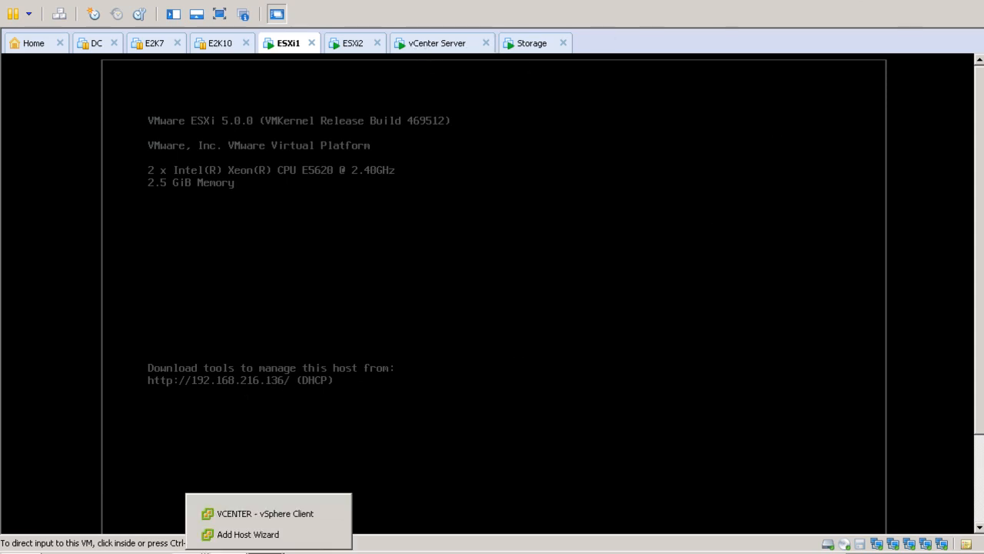
pyautogui.click(263, 534)
pyautogui.write('19')
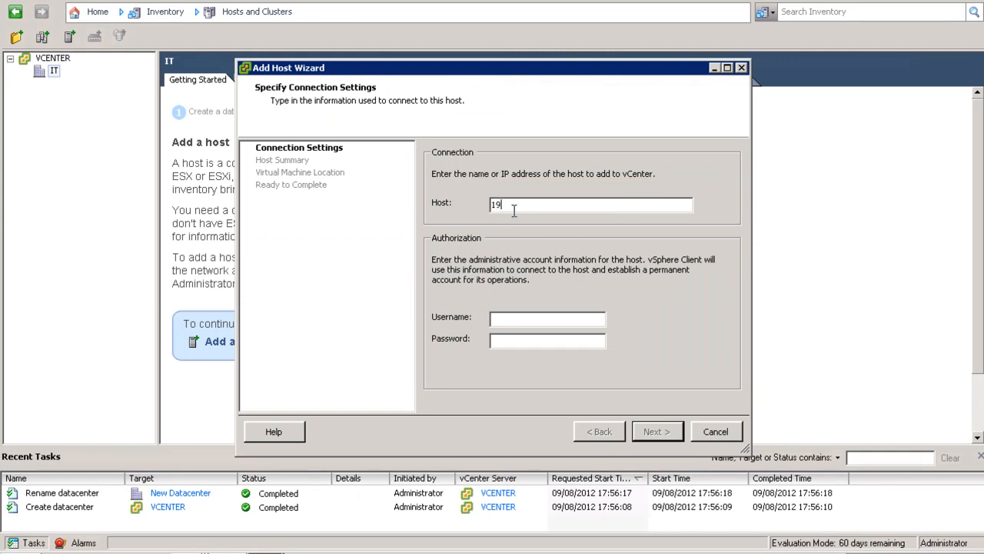
pyautogui.write('2.168.216.136')
pyautogui.click(535, 318)
pyautogui.write('root')
pyautogui.press('Tab')
pyautogui.write('************')
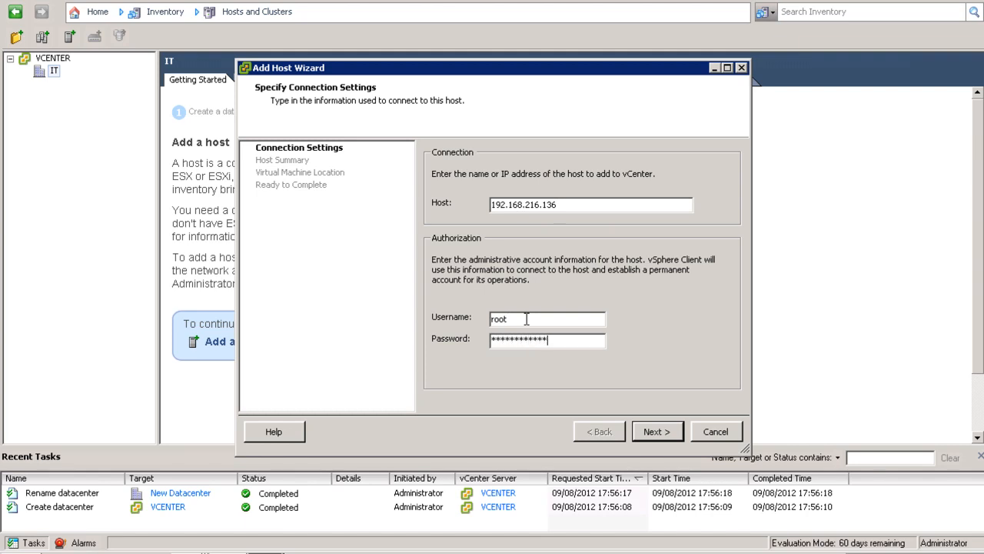
# Trust the host certificate and finish the wizard with evaluation licence and lockdown mode disabled.
pyautogui.click(661, 431)
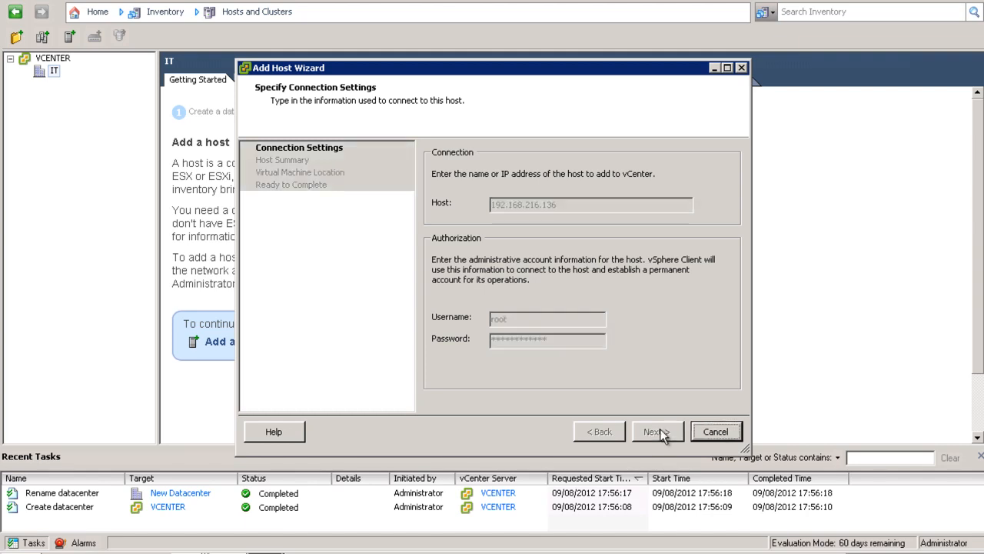
pyautogui.click(554, 364)
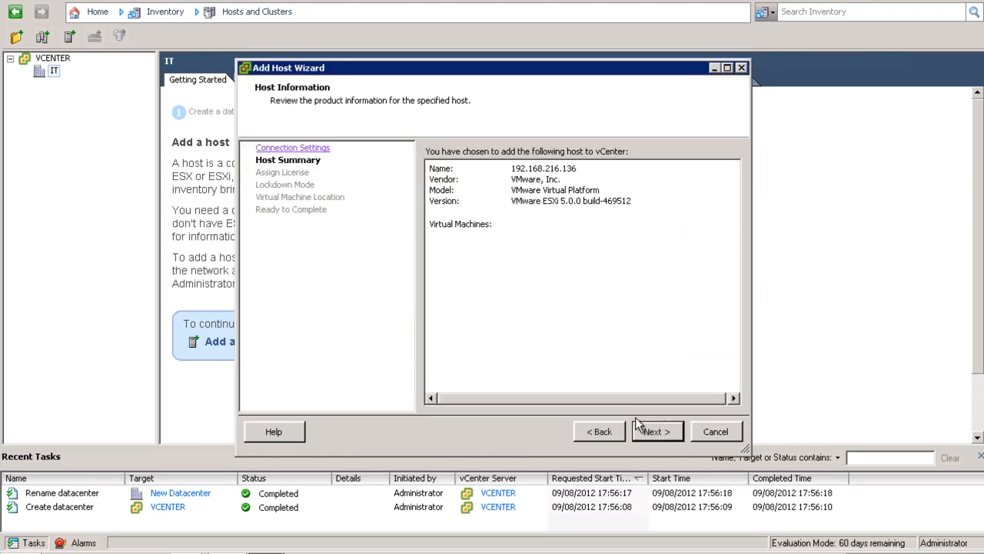
pyautogui.click(649, 431)
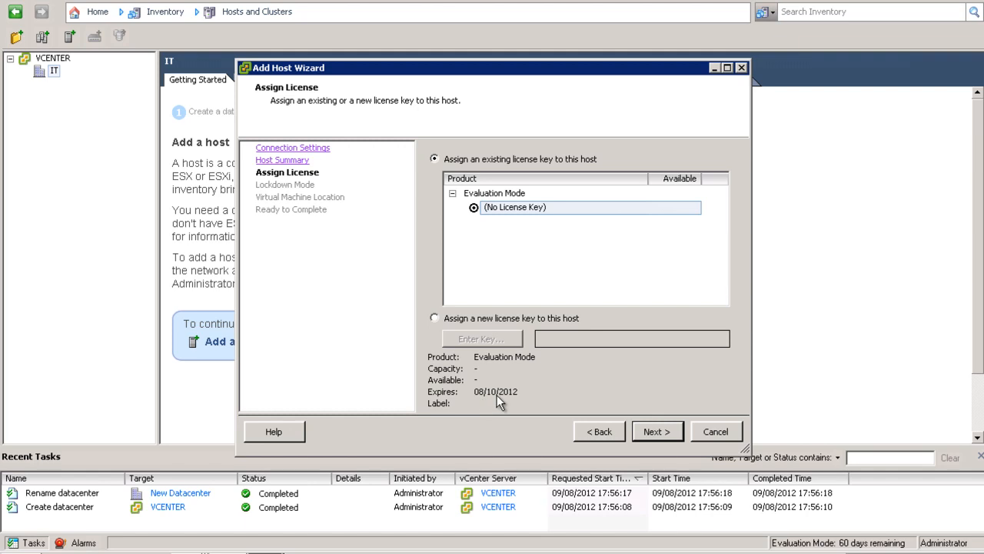
pyautogui.click(645, 431)
pyautogui.click(647, 433)
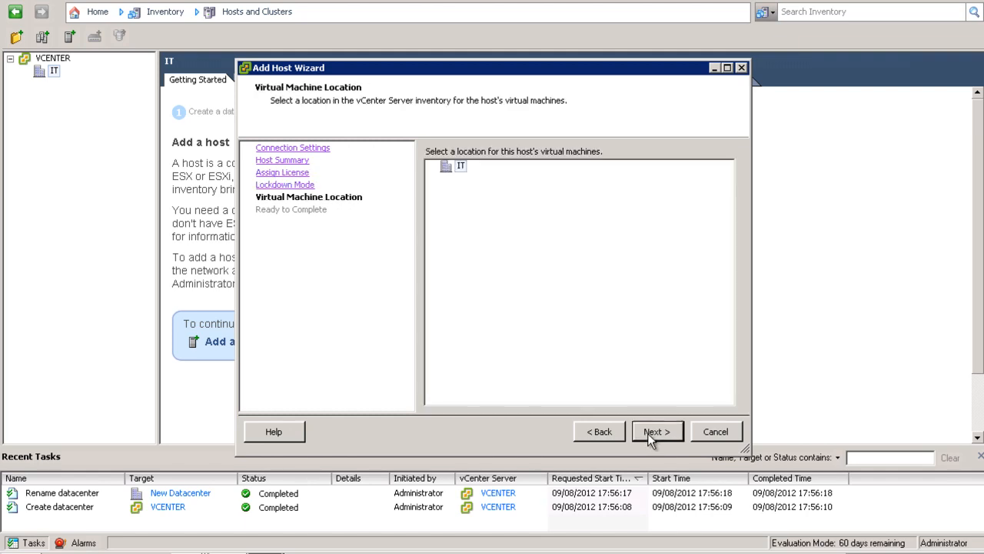
pyautogui.click(648, 433)
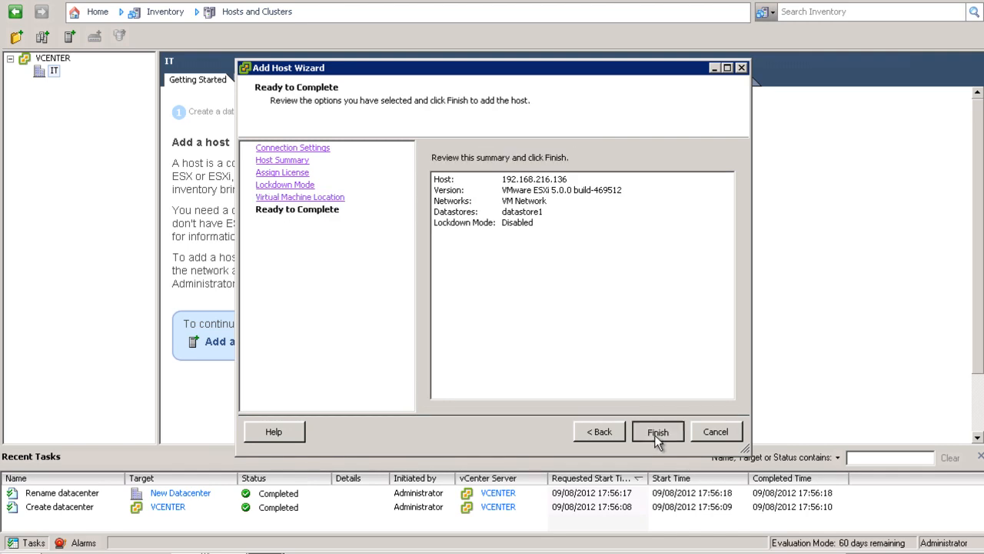
pyautogui.click(654, 434)
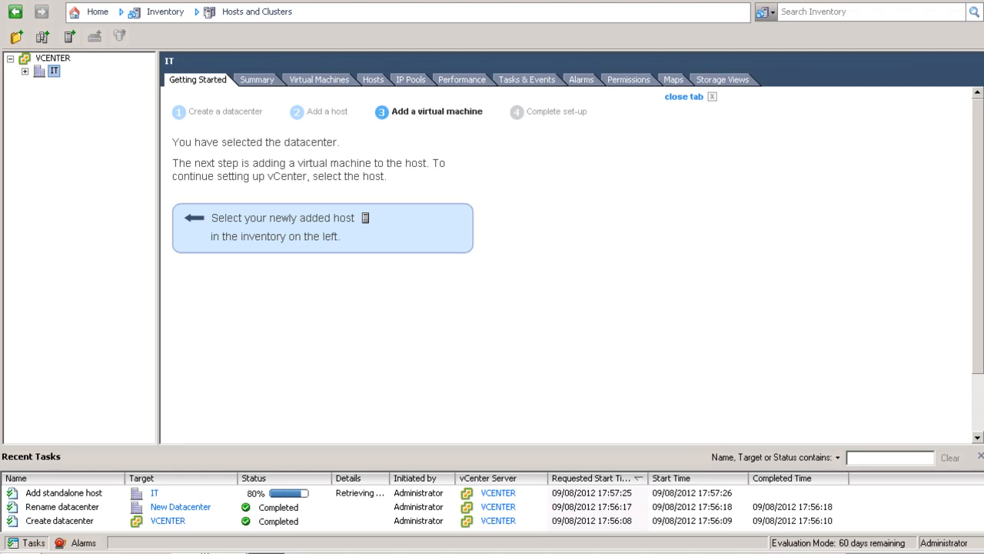
# Look up ESXi2's address and enter 192.168.216.137 with root credentials in a new Add Host wizard on IT.
pyautogui.click(192, 547)
pyautogui.click(187, 493)
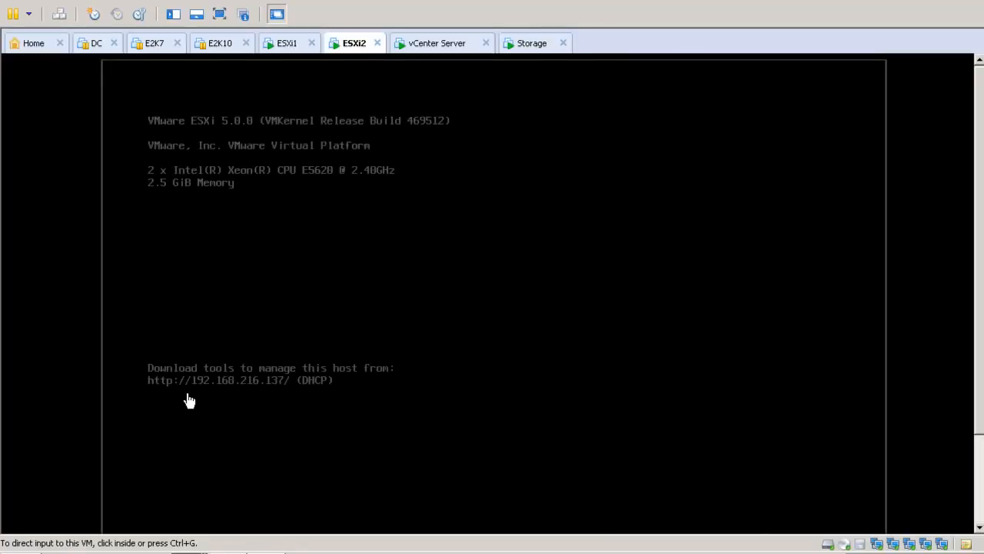
pyautogui.click(258, 549)
pyautogui.rightClick(55, 79)
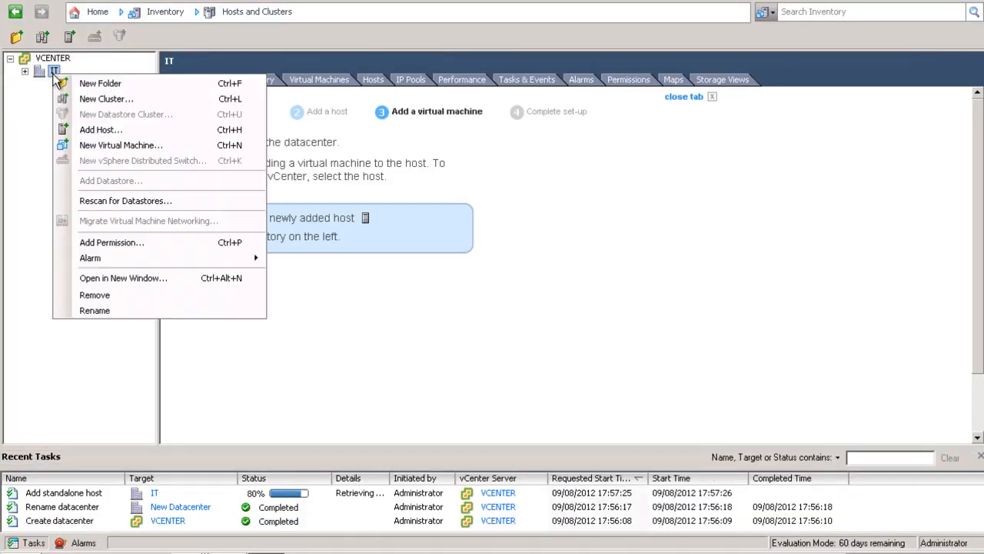
pyautogui.click(91, 132)
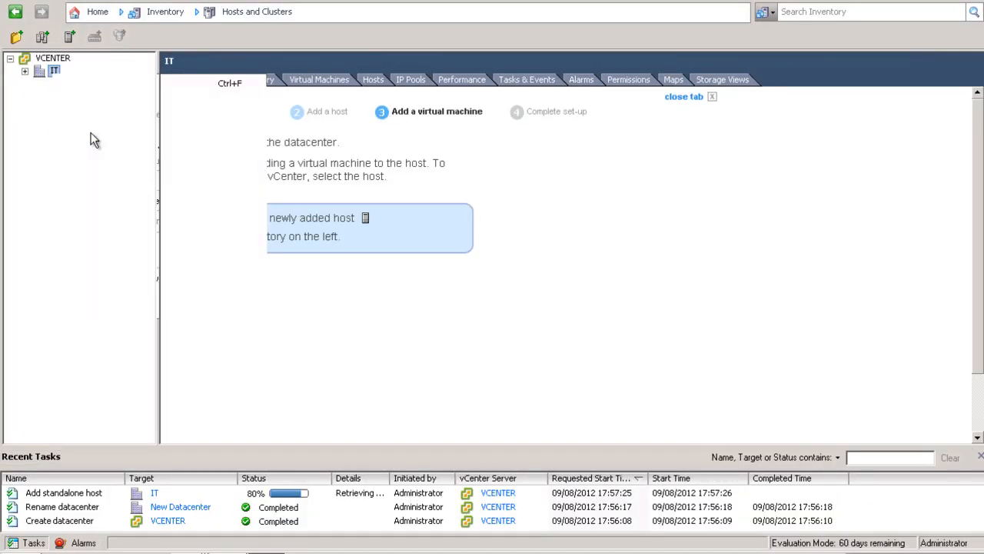
pyautogui.write('192')
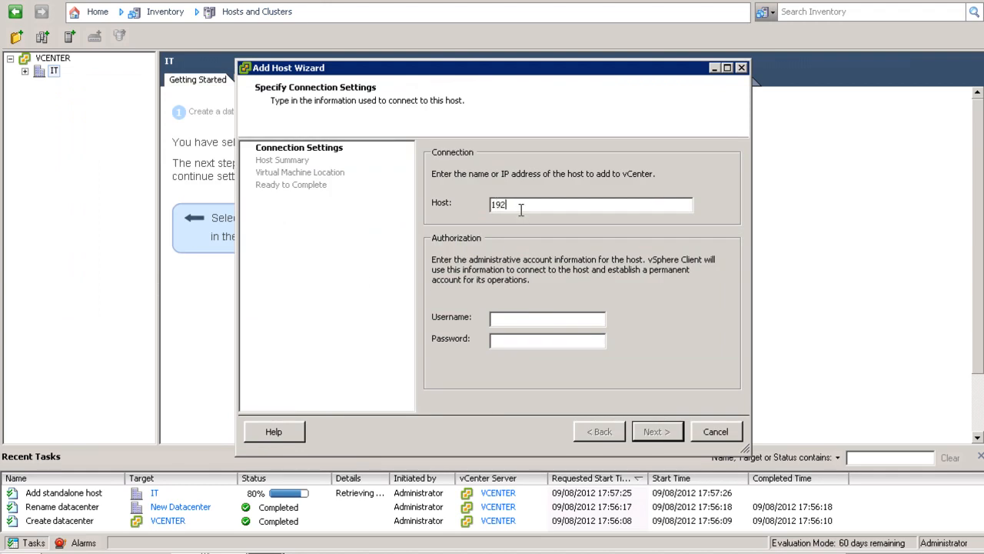
pyautogui.write('.168.216.137')
pyautogui.press('Tab')
pyautogui.write('root')
pyautogui.press('Tab')
pyautogui.write('************')
# Accept the host's certificate and finish with evaluation licence, lockdown disabled, default VM location.
pyautogui.click(637, 429)
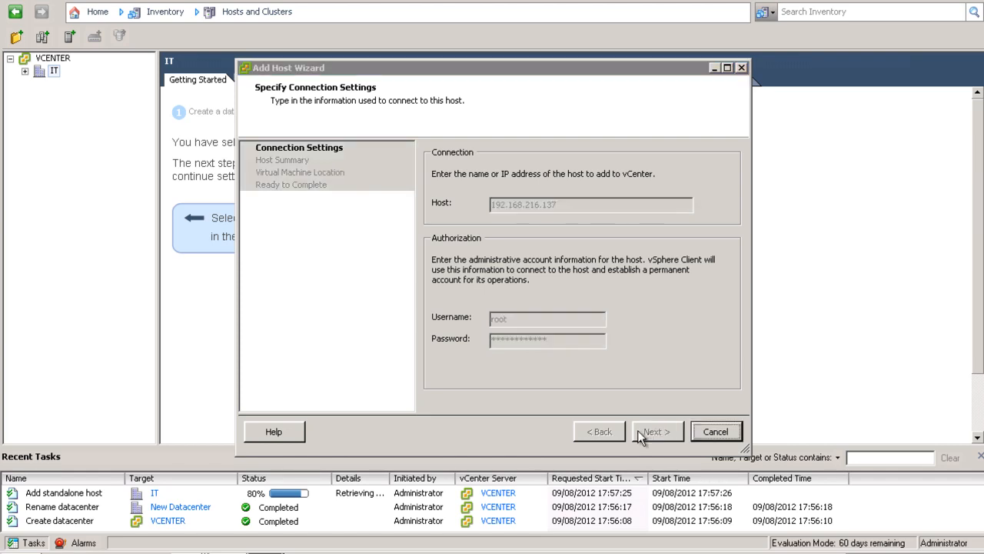
pyautogui.click(553, 363)
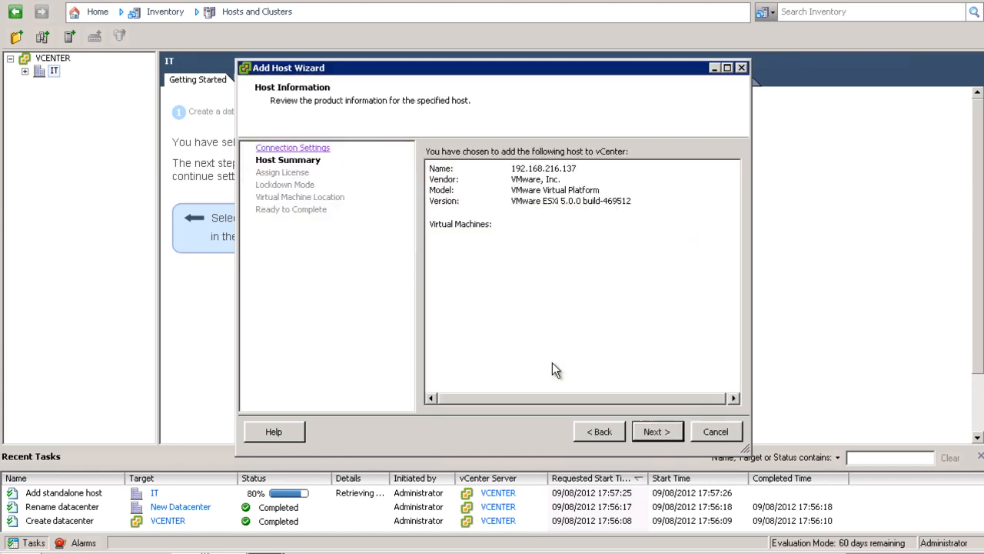
pyautogui.click(642, 432)
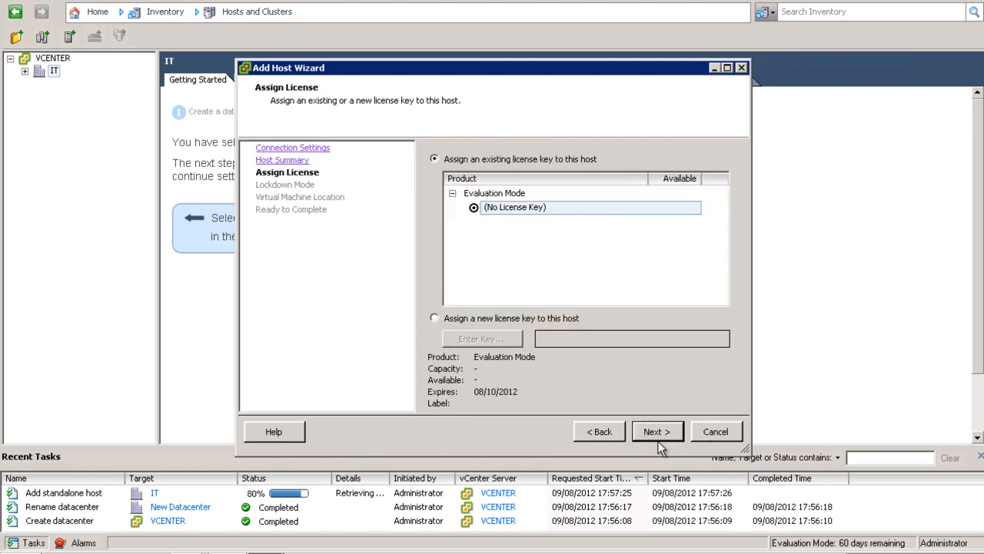
pyautogui.click(654, 437)
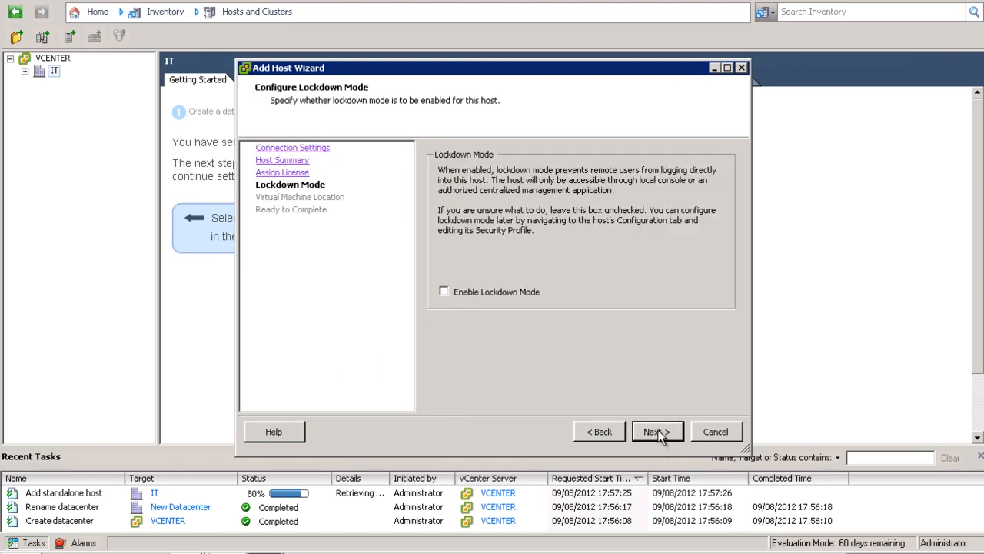
pyautogui.click(657, 431)
pyautogui.click(662, 433)
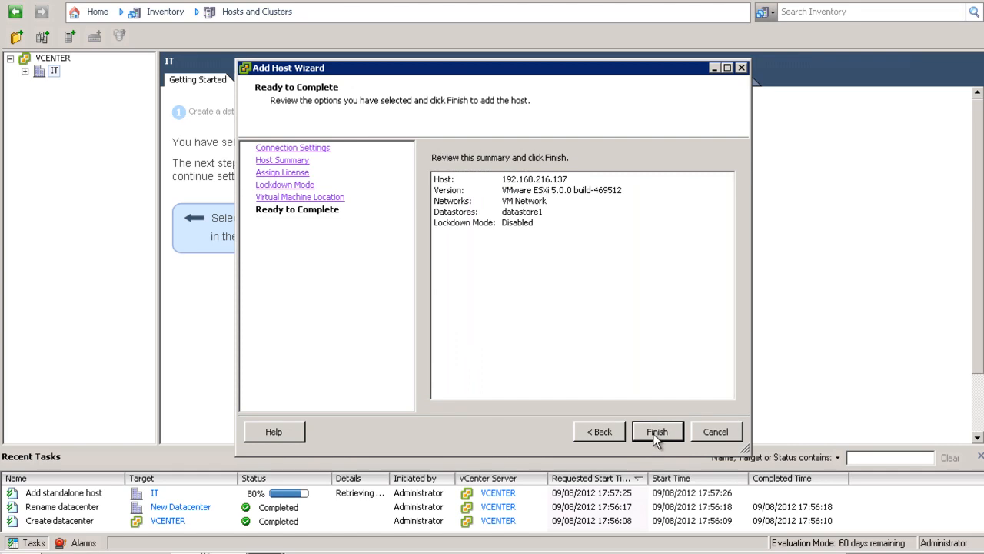
pyautogui.click(654, 433)
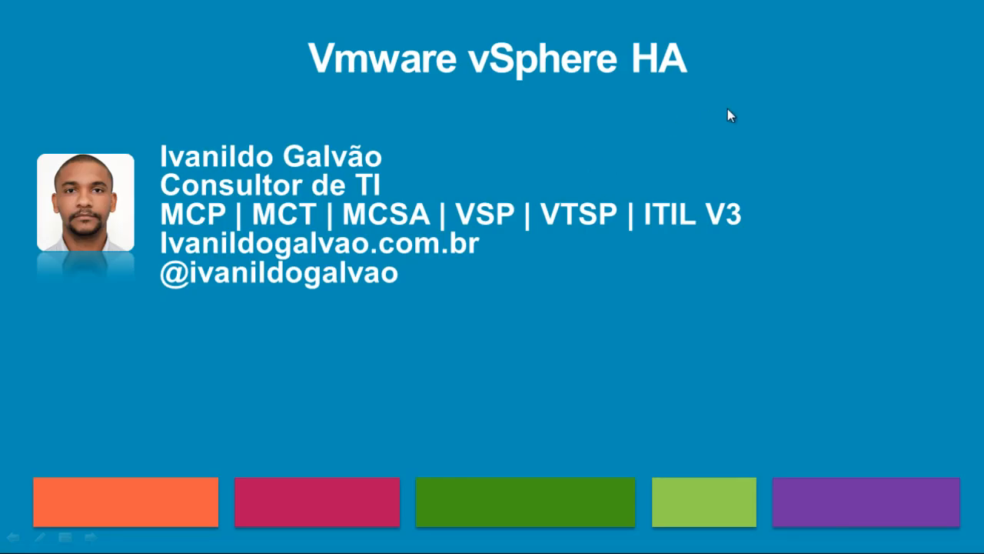
# End the PowerPoint title-slide show and minimize it to return to vSphere Client.
pyautogui.click(727, 109)
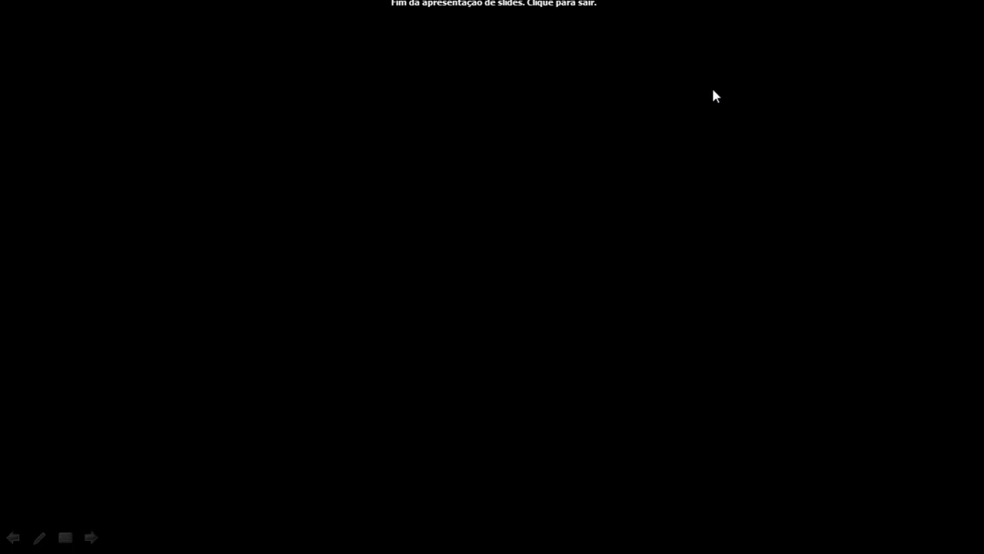
pyautogui.click(713, 90)
pyautogui.press('super+d')
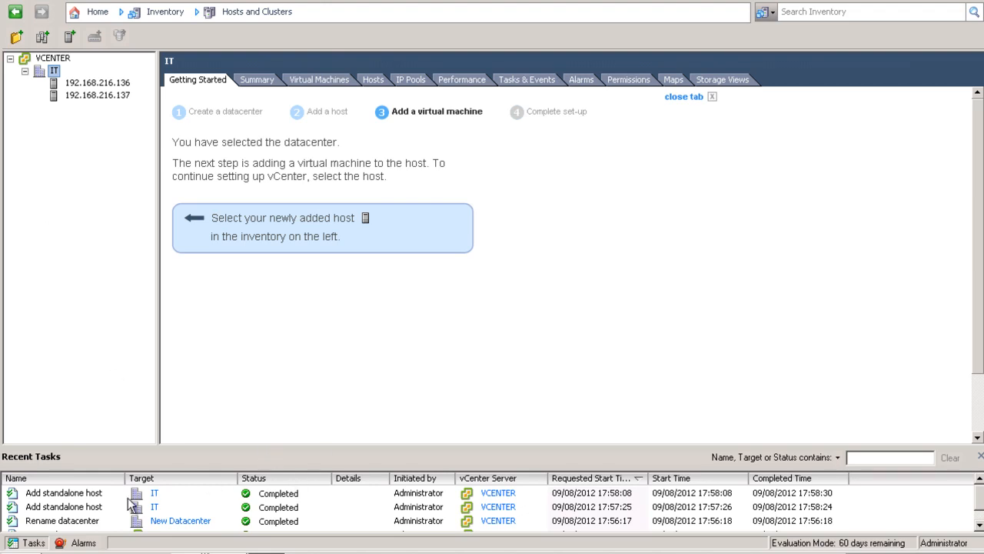
# Review host 192.168.216.136's Summary, noting it has only a local datastore.
pyautogui.click(98, 83)
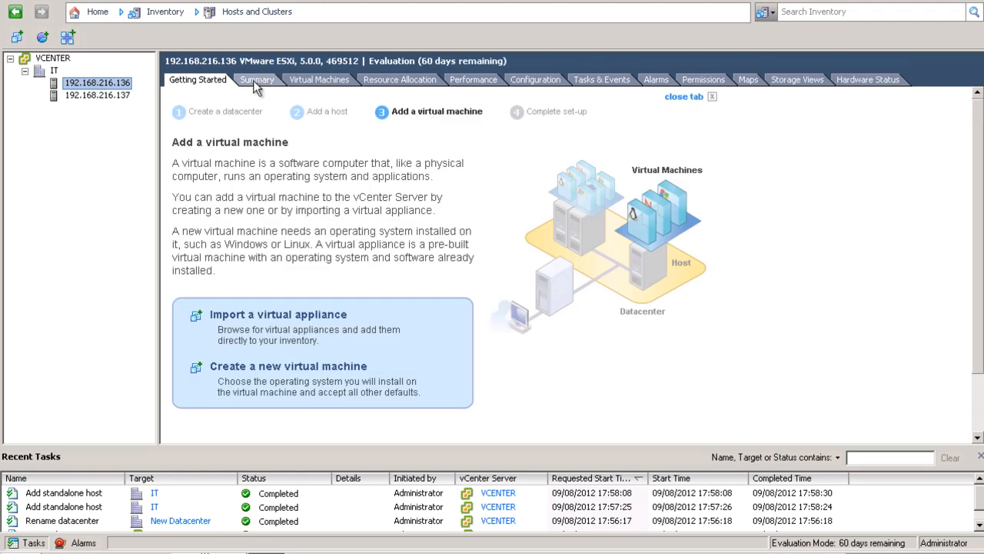
pyautogui.click(256, 80)
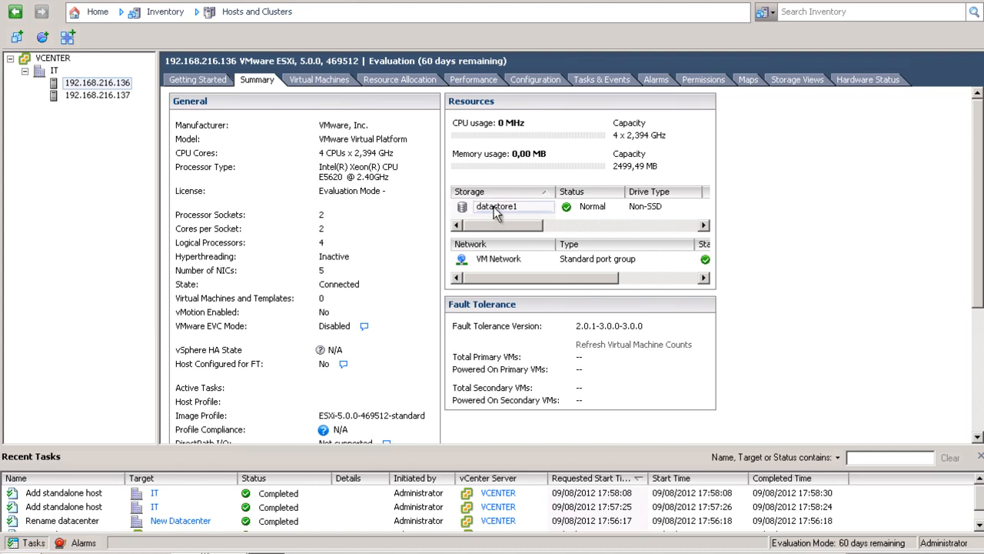
pyautogui.moveTo(508, 225); pyautogui.dragTo(464, 231)
pyautogui.moveTo(547, 234); pyautogui.dragTo(465, 234)
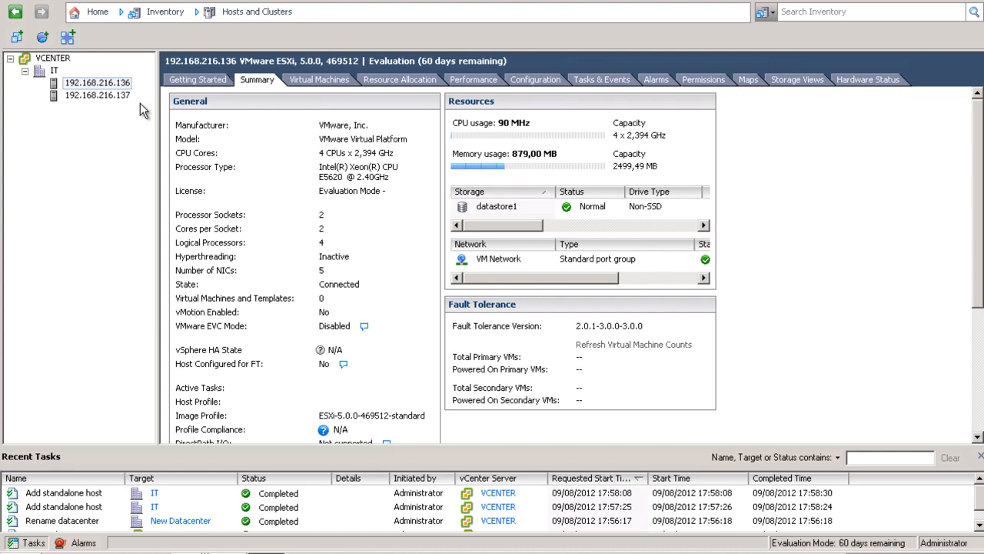
# Check host 192.168.216.137's Summary and Virtual Machines tabs, confirming it runs no VMs.
pyautogui.click(98, 95)
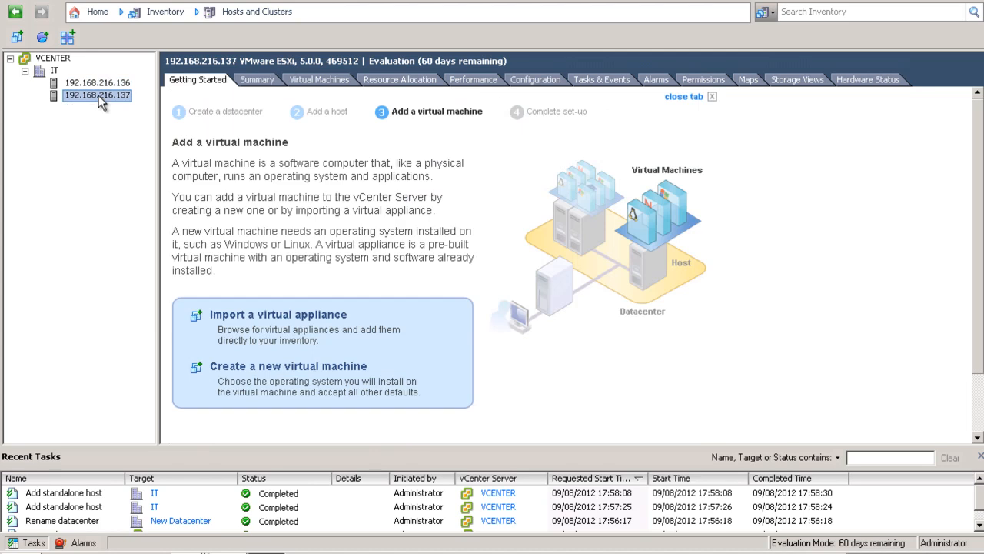
pyautogui.click(273, 85)
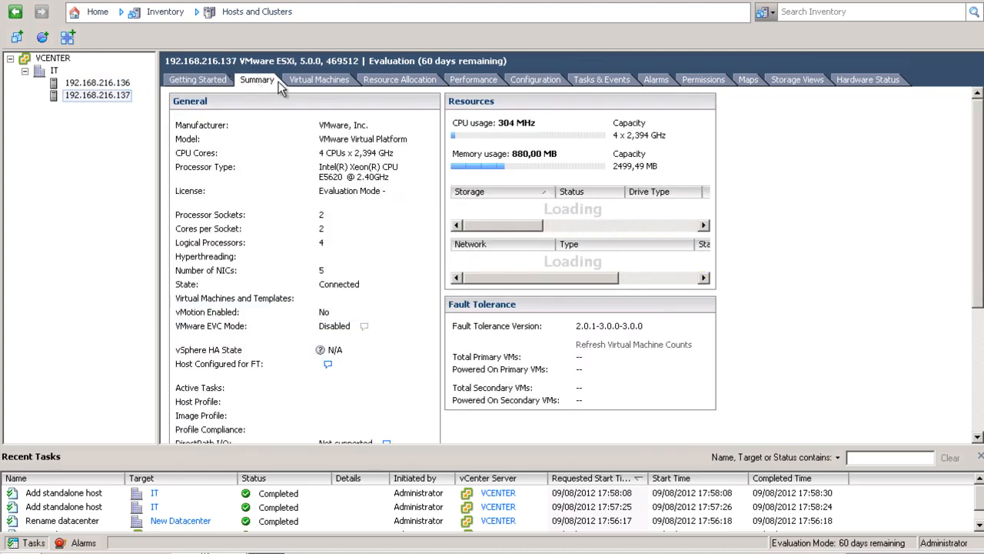
pyautogui.click(308, 83)
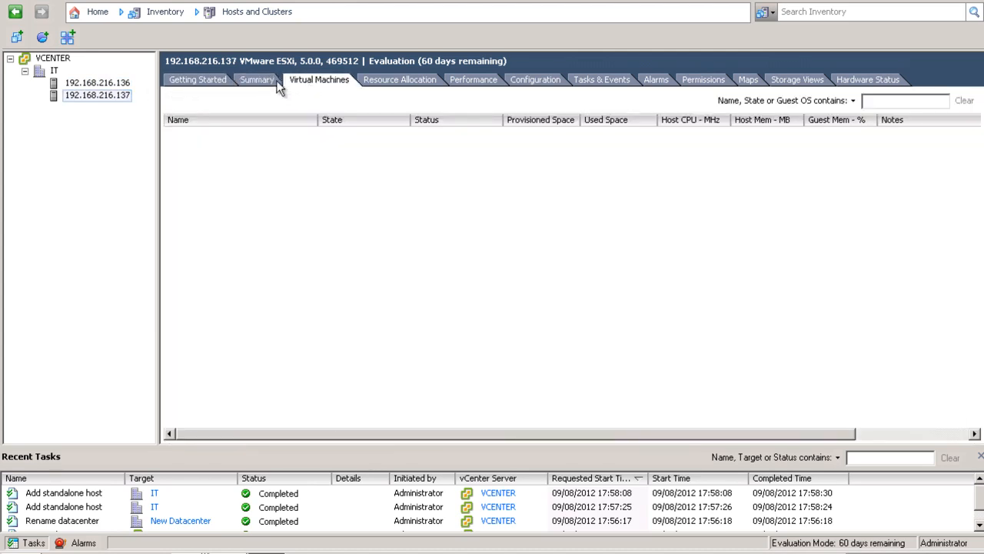
pyautogui.click(264, 79)
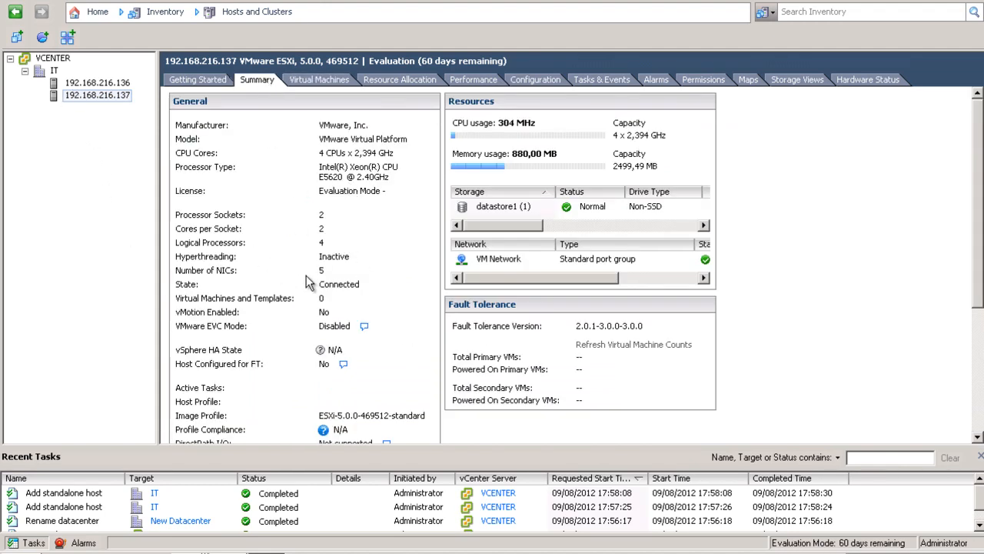
pyautogui.scroll(-3, 416, 285)
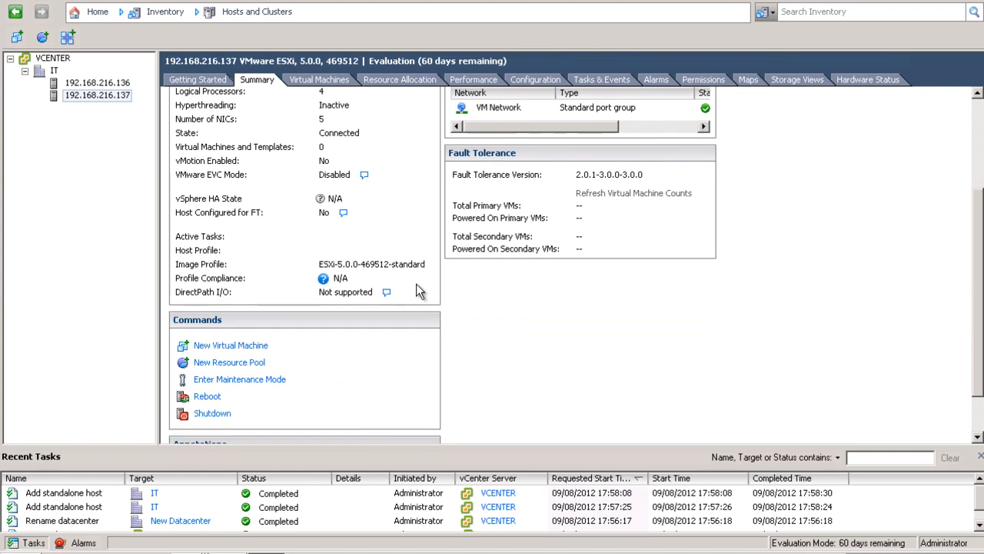
pyautogui.scroll(3, 416, 285)
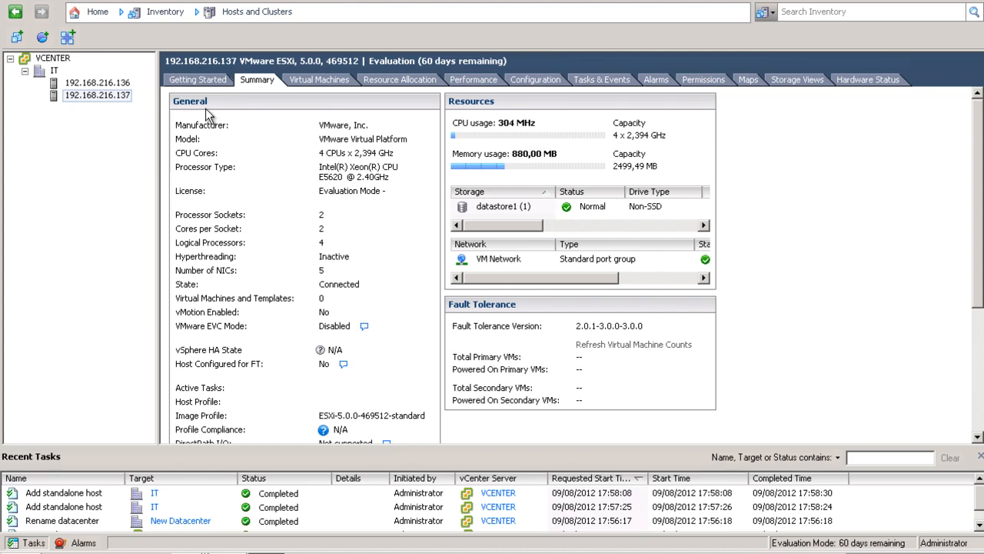
pyautogui.click(114, 93)
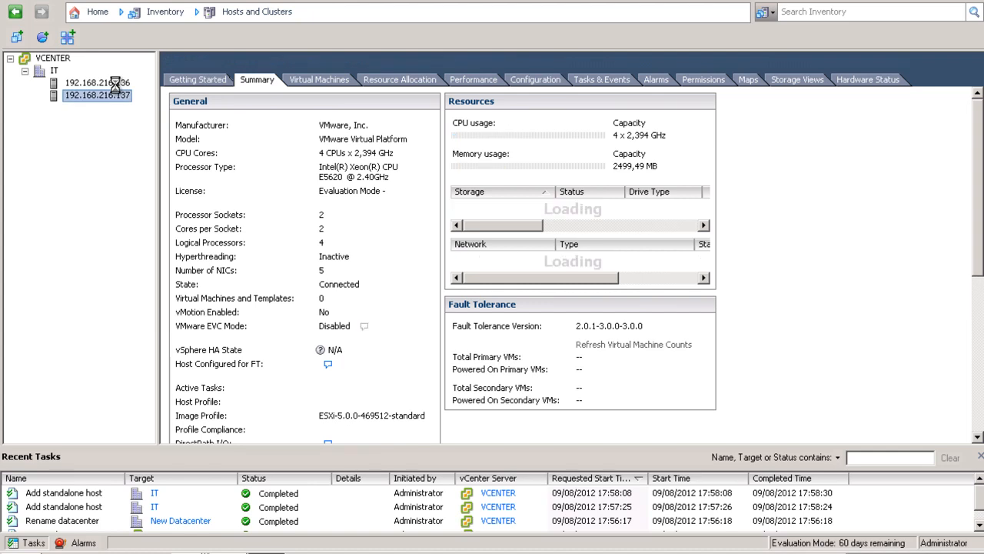
# Open Configuration > Networking on host 192.168.216.136 and launch Add Networking with VMkernel type.
pyautogui.click(115, 83)
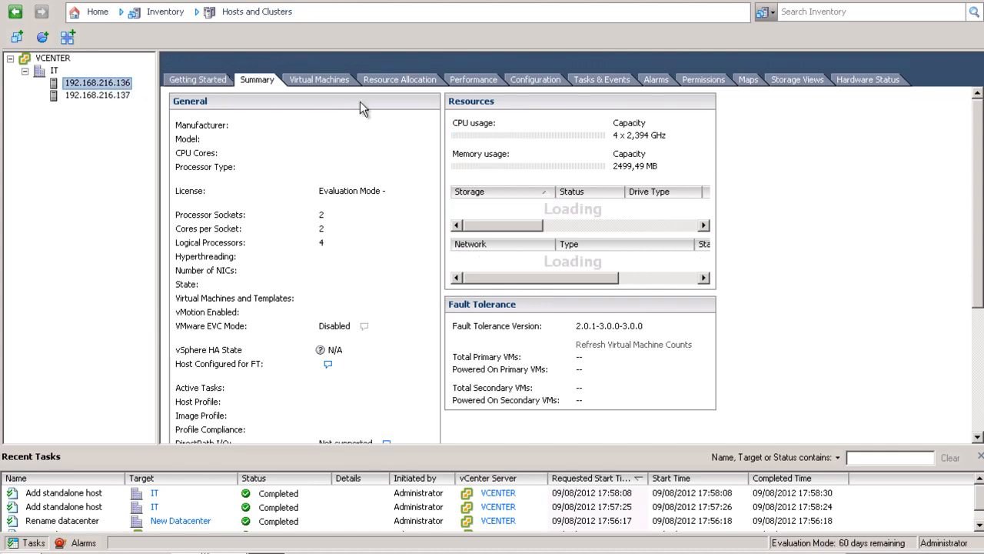
pyautogui.click(544, 79)
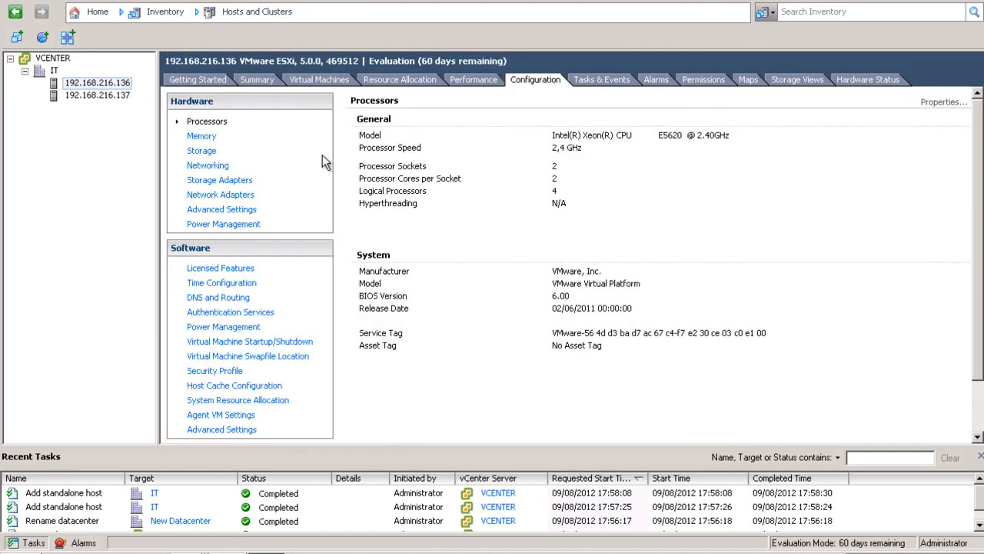
pyautogui.click(206, 168)
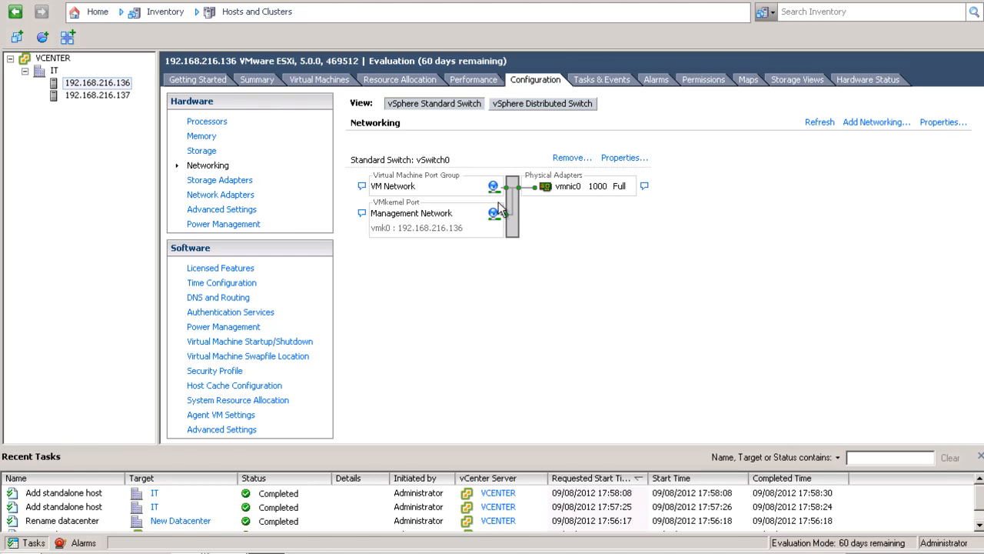
pyautogui.click(857, 127)
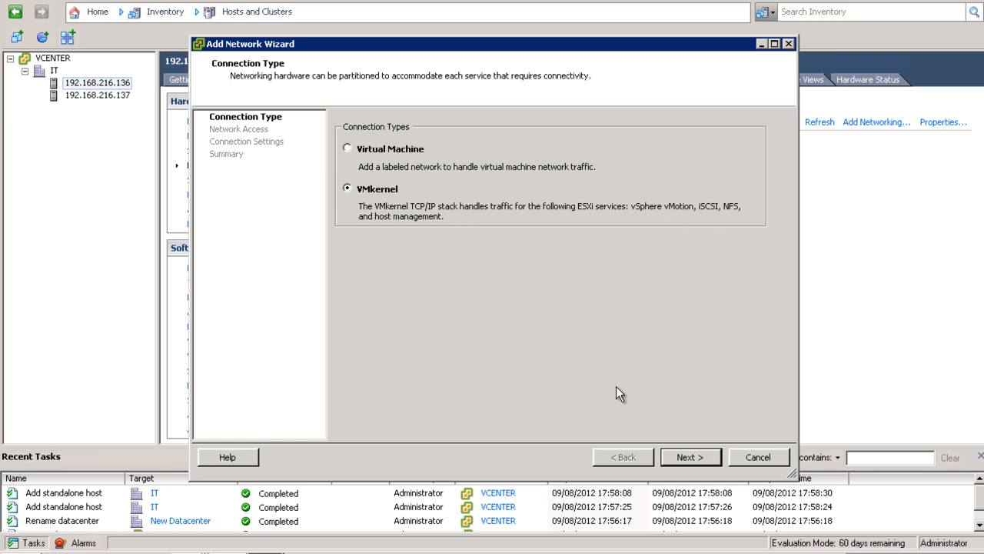
# Choose VMkernel on a new switch using vmnic1 and label the port group 'Storage'.
pyautogui.click(690, 457)
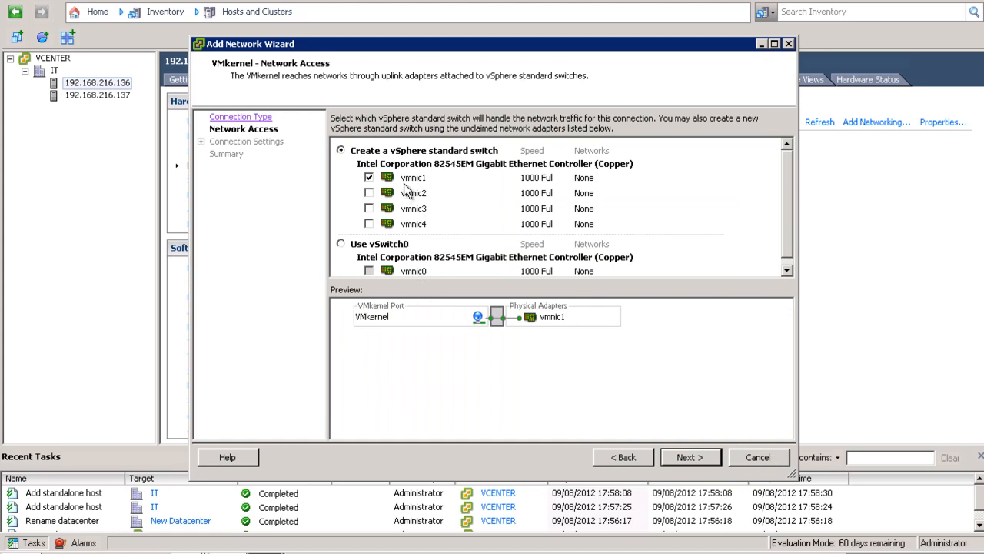
pyautogui.click(690, 461)
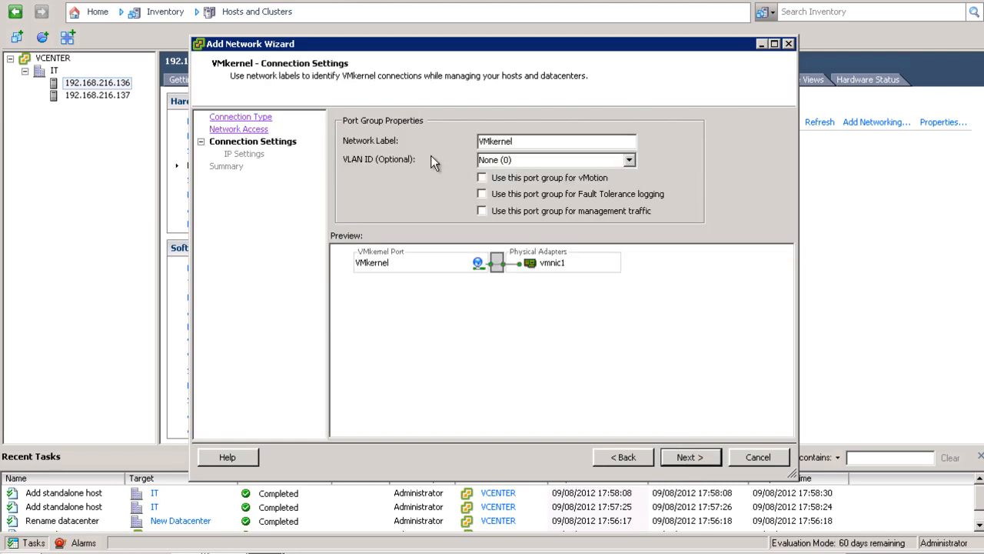
pyautogui.moveTo(519, 142); pyautogui.dragTo(274, 160)
pyautogui.write('Storage')
pyautogui.click(690, 457)
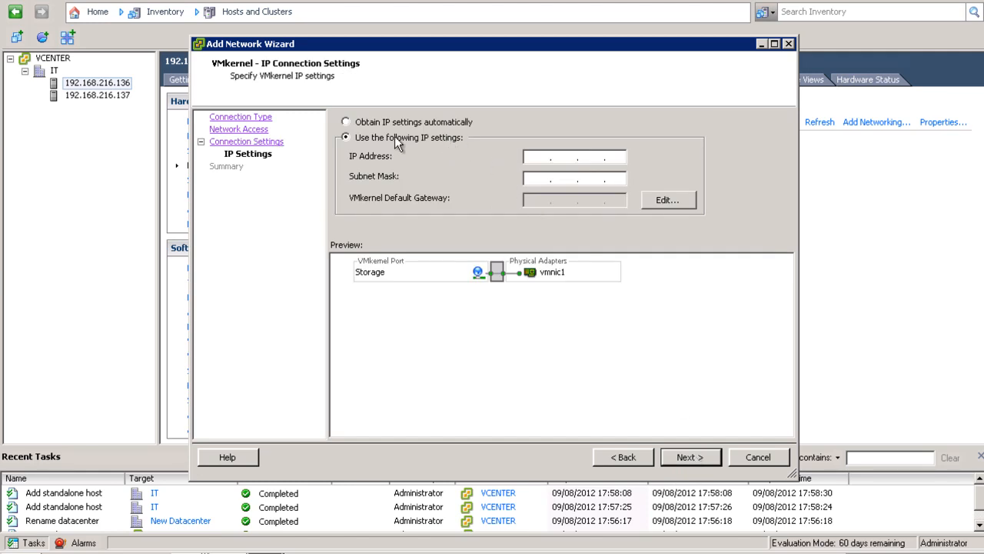
# Assign IP 10.10.1.2 with mask 255.255.255.0 and finish without a default gateway.
pyautogui.click(531, 157)
pyautogui.write('10')
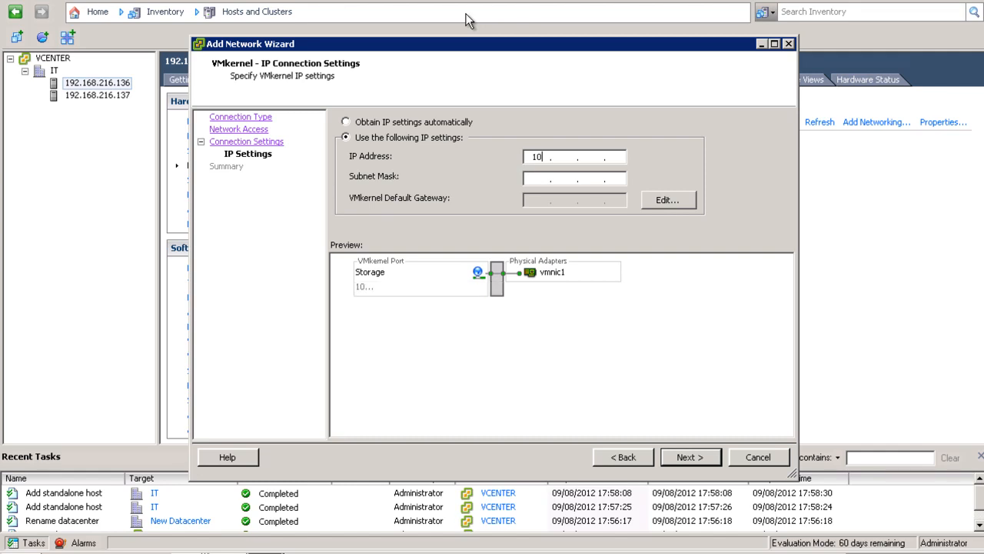
pyautogui.write('.10.1.2')
pyautogui.press('Tab')
pyautogui.write('255 . 255 . 255 . 0')
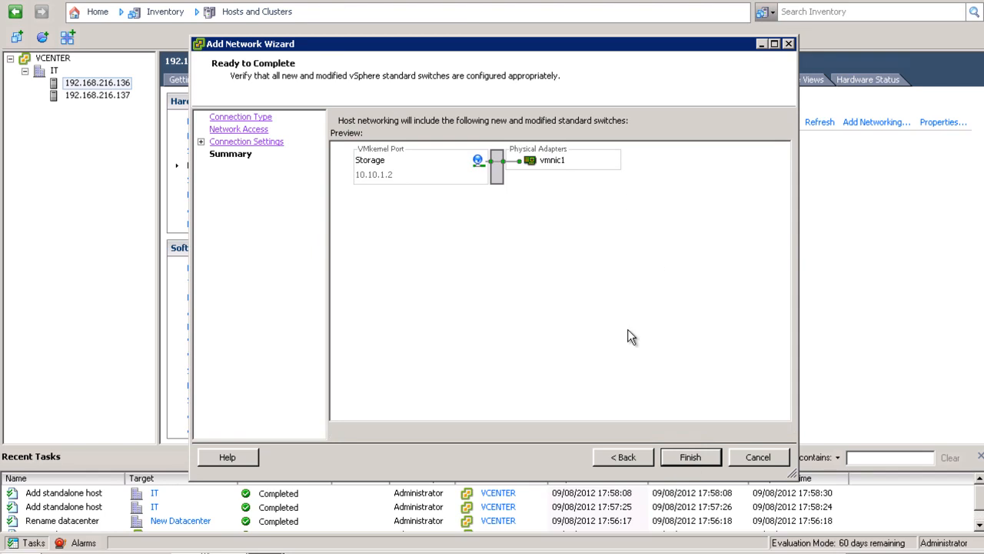
pyautogui.click(688, 457)
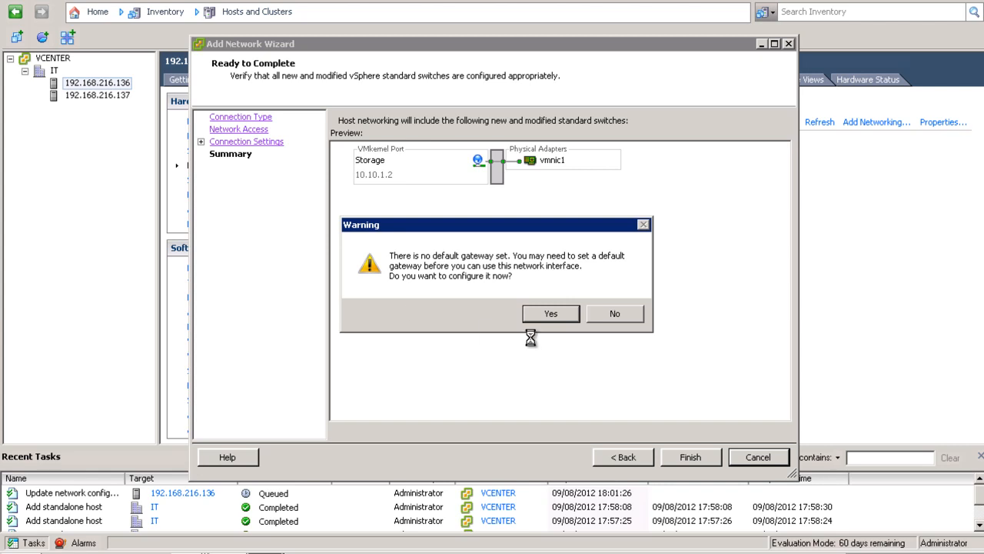
pyautogui.click(615, 319)
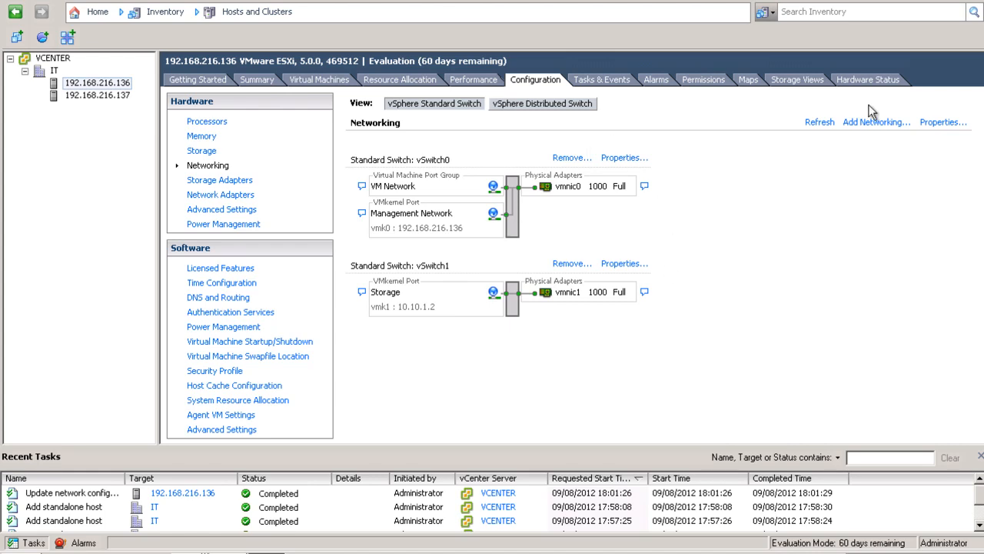
# Cancel a first Add Networking attempt on host 192.168.216.136 and relaunch it for VMkernel.
pyautogui.click(884, 124)
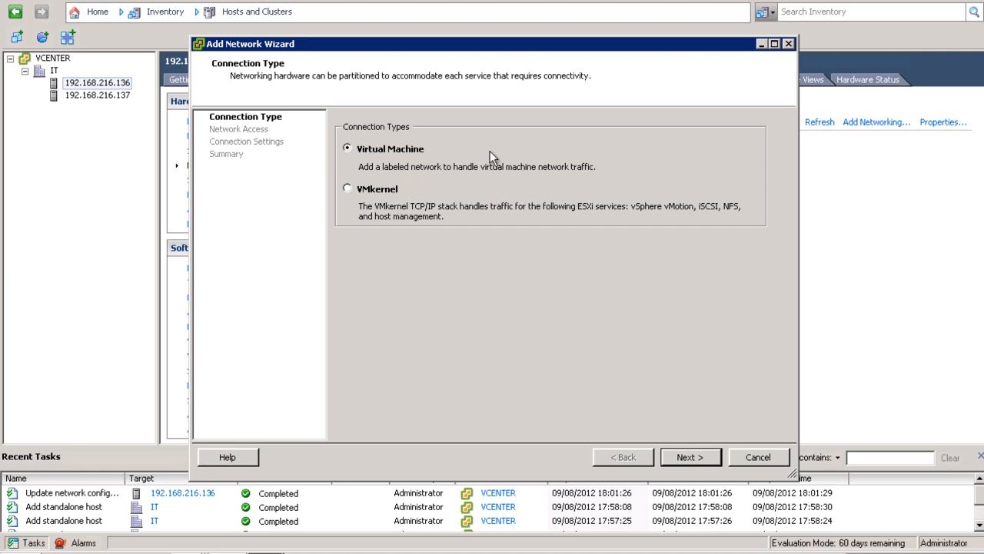
pyautogui.click(755, 459)
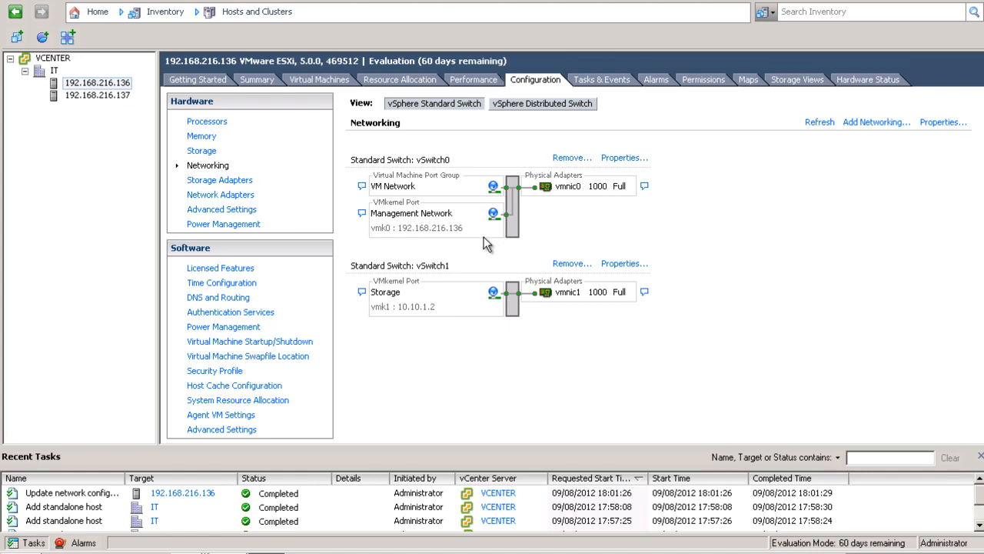
pyautogui.click(878, 122)
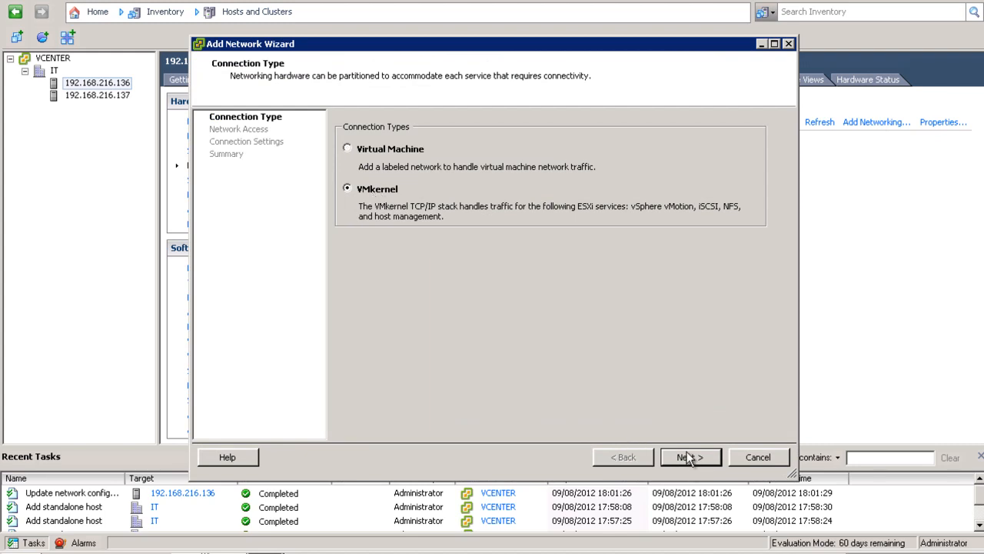
# Create a VMkernel connection on vmnic2 labelled Vmotion with vMotion enabled.
pyautogui.click(385, 189)
pyautogui.click(690, 456)
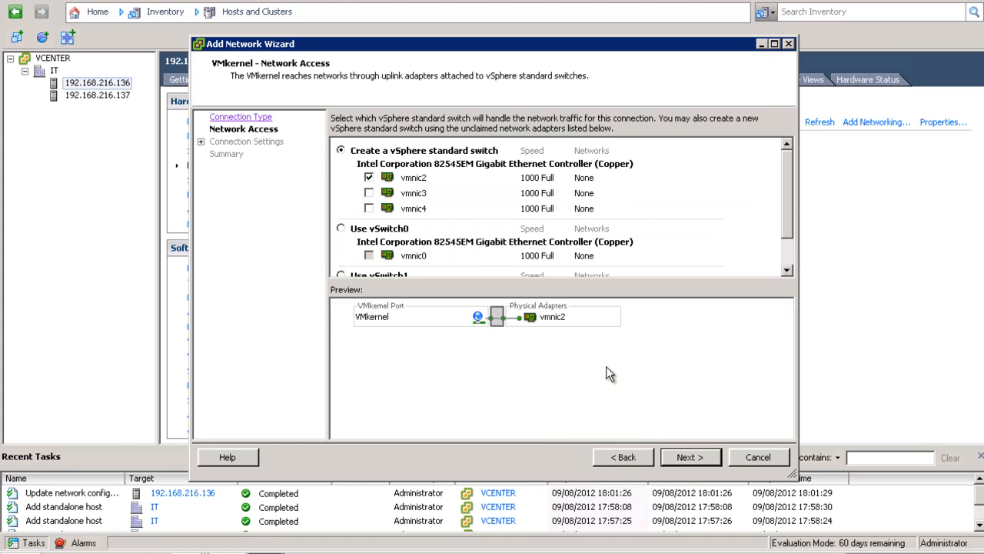
pyautogui.click(684, 458)
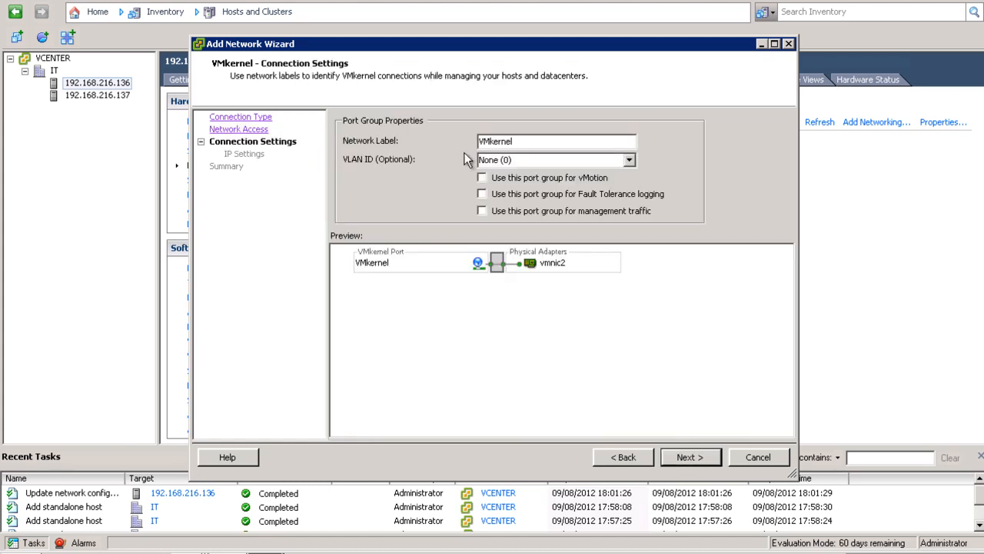
pyautogui.write('Vmotion')
pyautogui.click(482, 177)
# Assign the port IP 10.20.1.1 with mask 255.255.255.0, finishing without a default gateway.
pyautogui.click(684, 456)
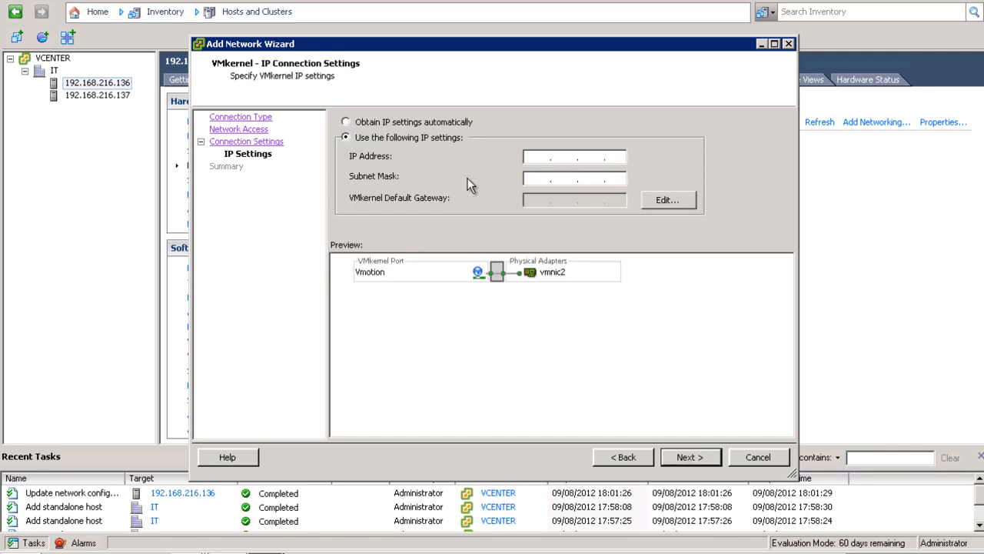
pyautogui.click(539, 158)
pyautogui.write('10 ')
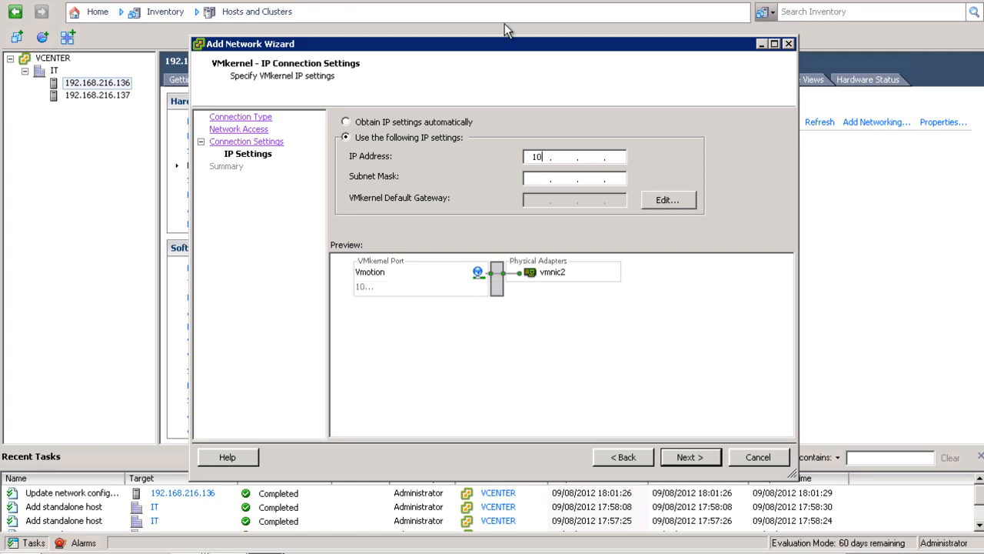
pyautogui.write('.20.1.1')
pyautogui.press('Tab')
pyautogui.write('255 . 255 . 255 . 0')
pyautogui.click(678, 457)
pyautogui.click(690, 456)
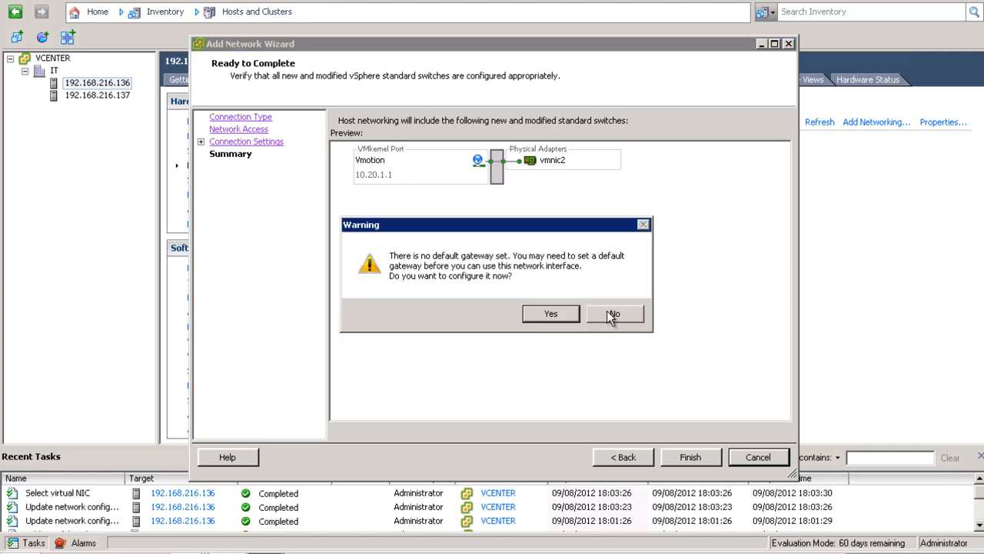
pyautogui.click(611, 313)
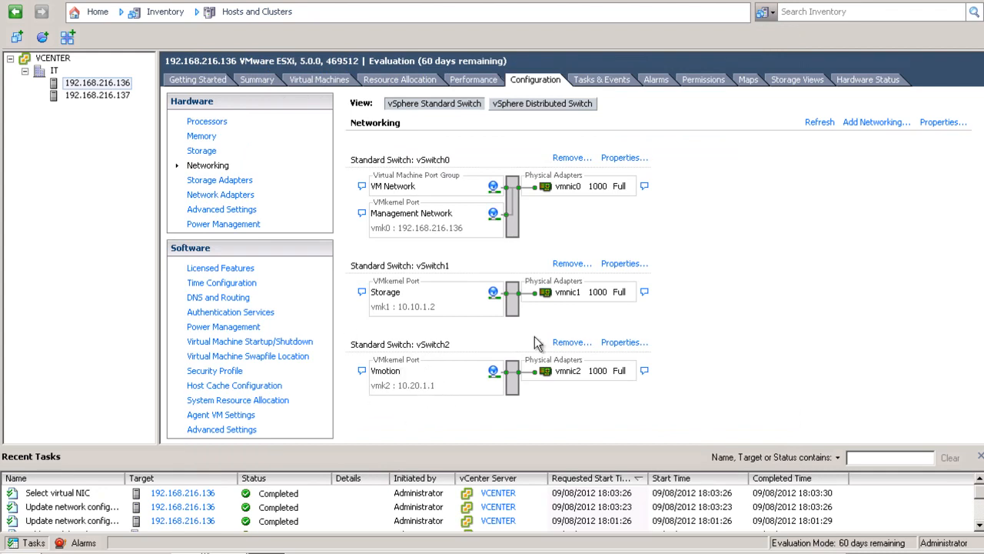
# On host 192.168.216.137, add a VMkernel connection on vmnic1 labelled Storage.
pyautogui.click(79, 98)
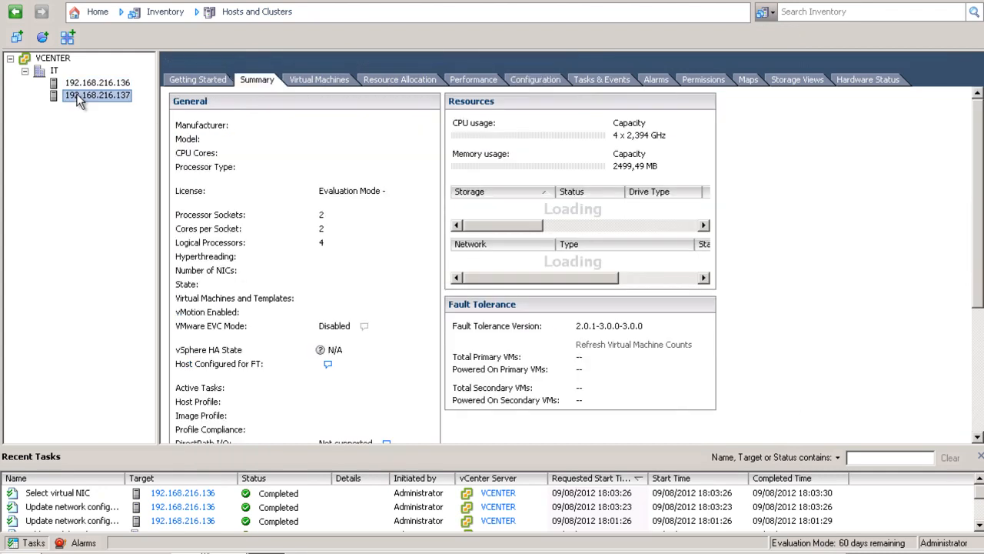
pyautogui.click(536, 80)
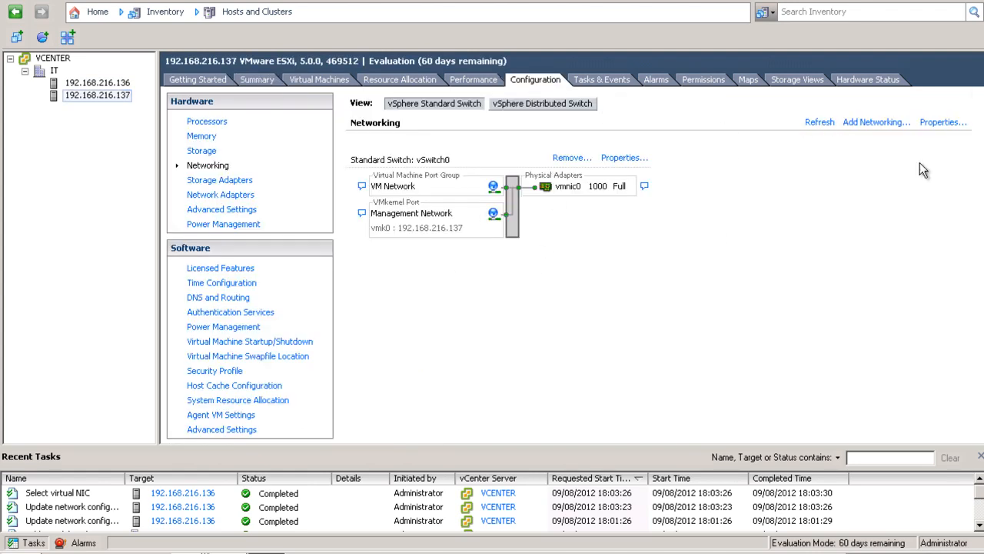
pyautogui.click(874, 122)
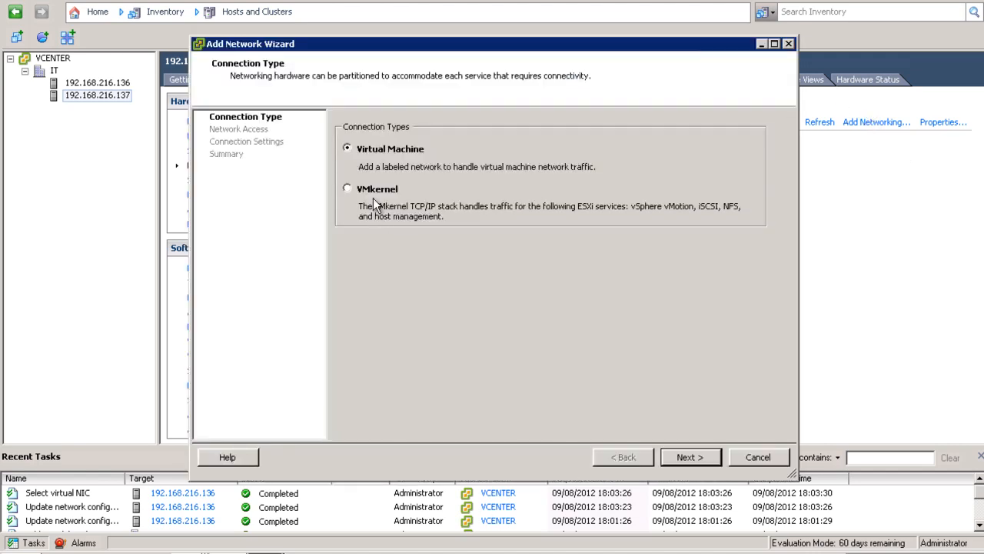
pyautogui.click(684, 457)
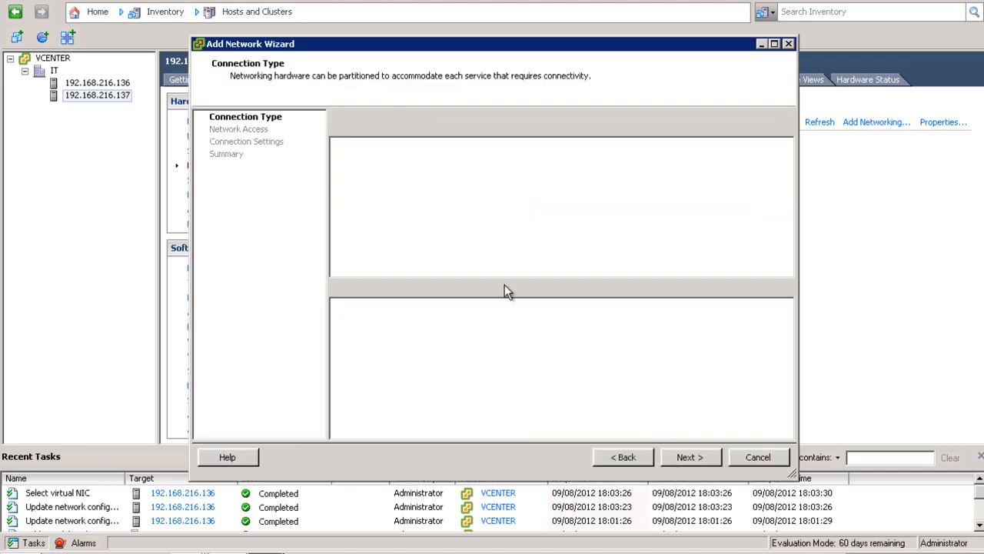
pyautogui.click(688, 460)
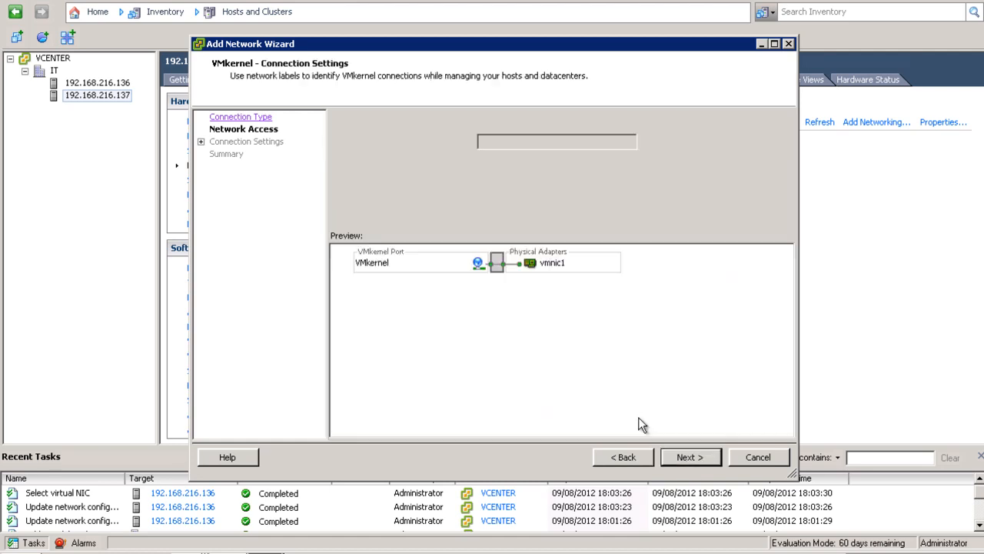
pyautogui.doubleClick(521, 143)
pyautogui.write('Storage')
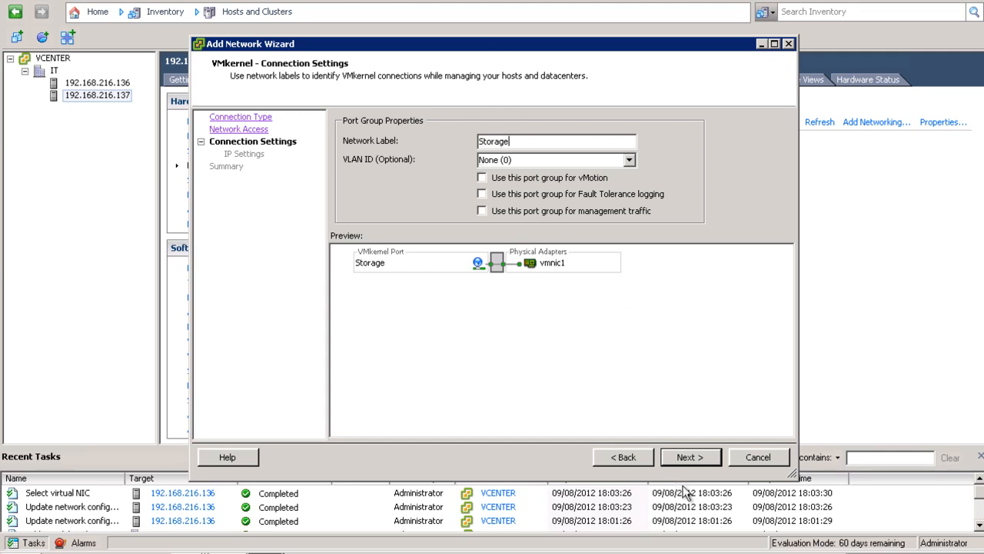
pyautogui.click(688, 458)
# Give the Storage port IP 10.10.1.3 with mask 255.255.255.0, finishing without a default gateway.
pyautogui.click(537, 158)
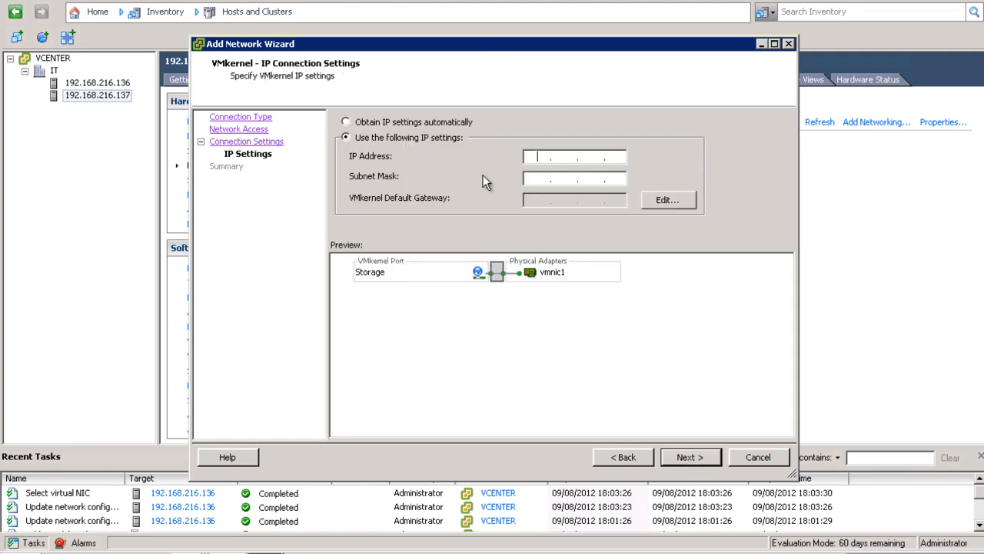
pyautogui.write('10.10.2.')
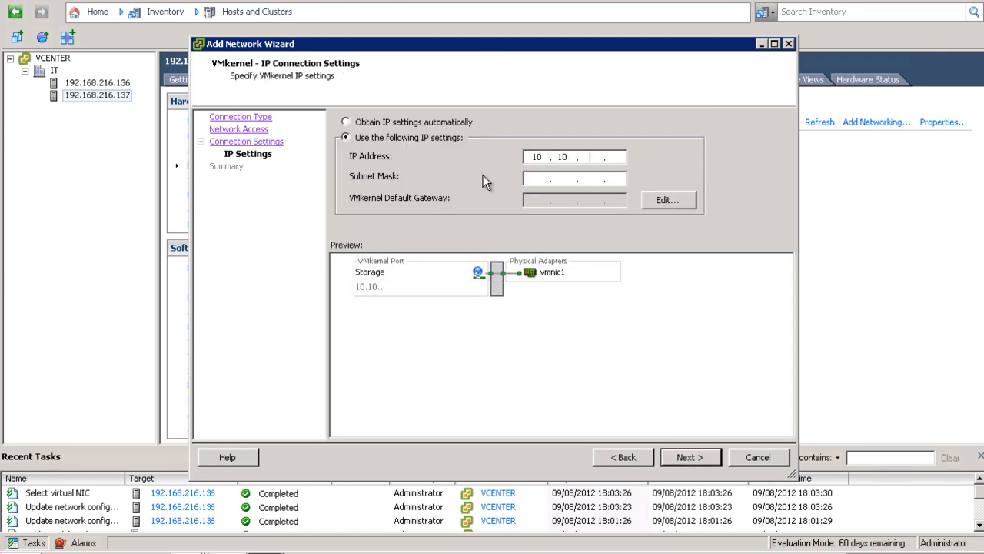
pyautogui.write('3')
pyautogui.click(593, 153)
pyautogui.press('BackSpace')
pyautogui.write('1')
pyautogui.click(542, 181)
pyautogui.write('255.255.255.0')
pyautogui.click(676, 457)
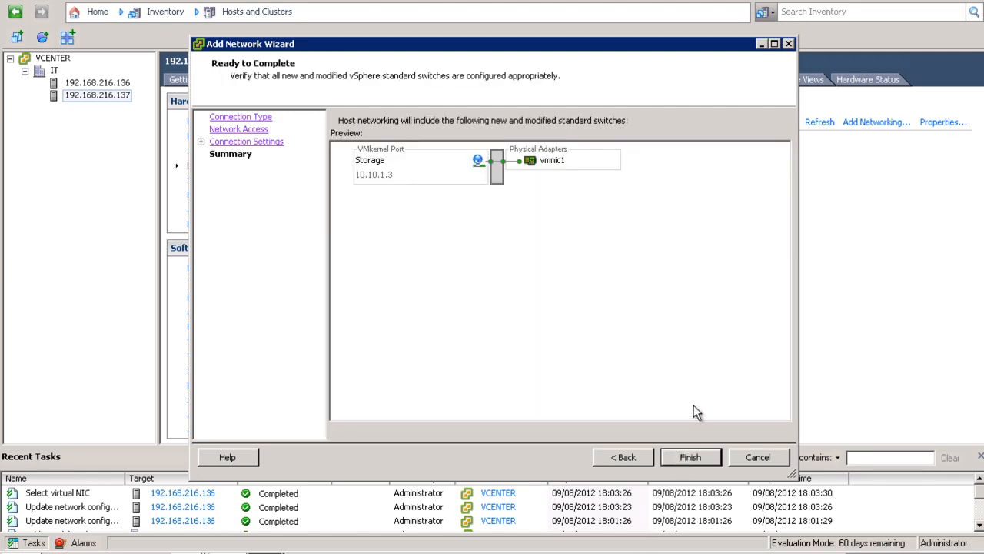
pyautogui.click(686, 459)
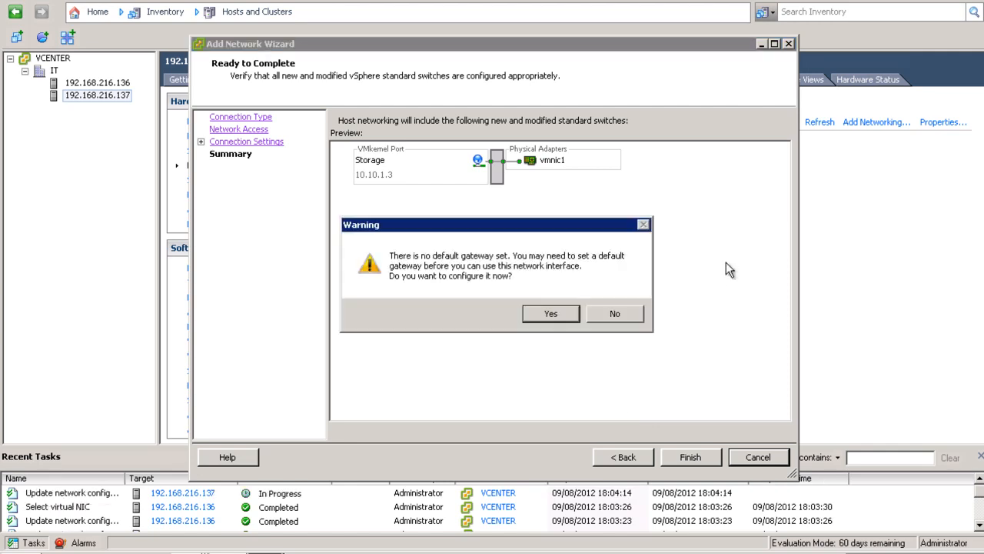
pyautogui.click(613, 315)
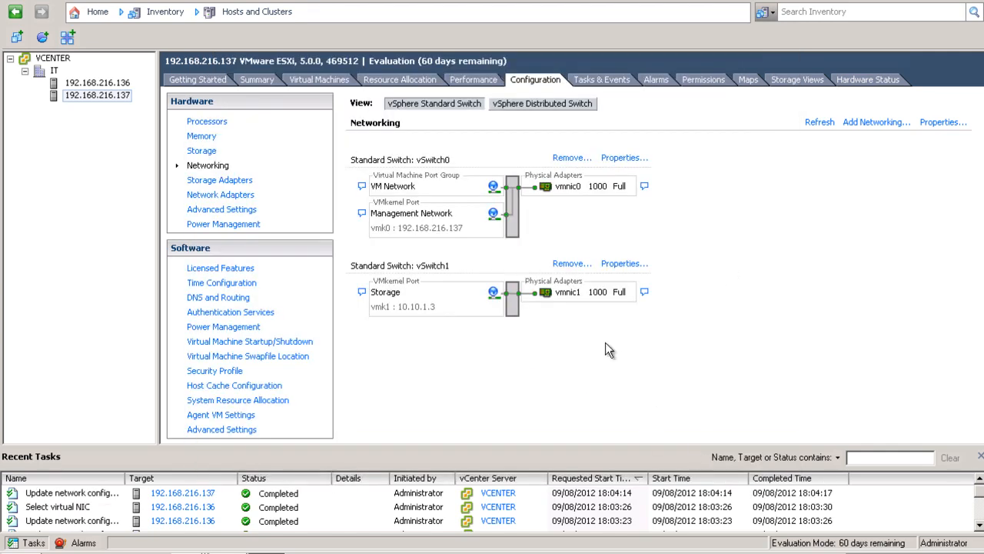
# Add another VMkernel port on host .137, labelled Vmotion, with vMotion enabled.
pyautogui.click(876, 125)
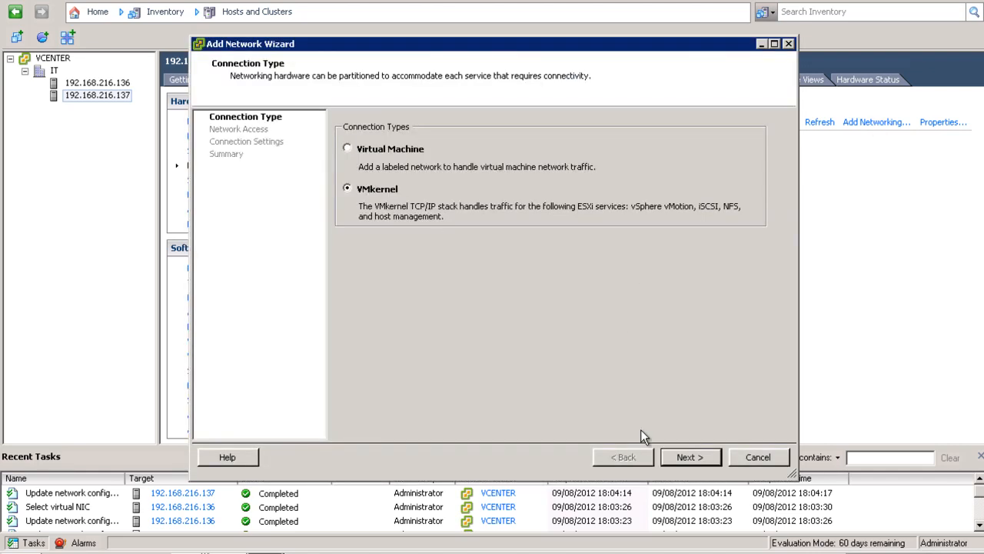
pyautogui.click(685, 457)
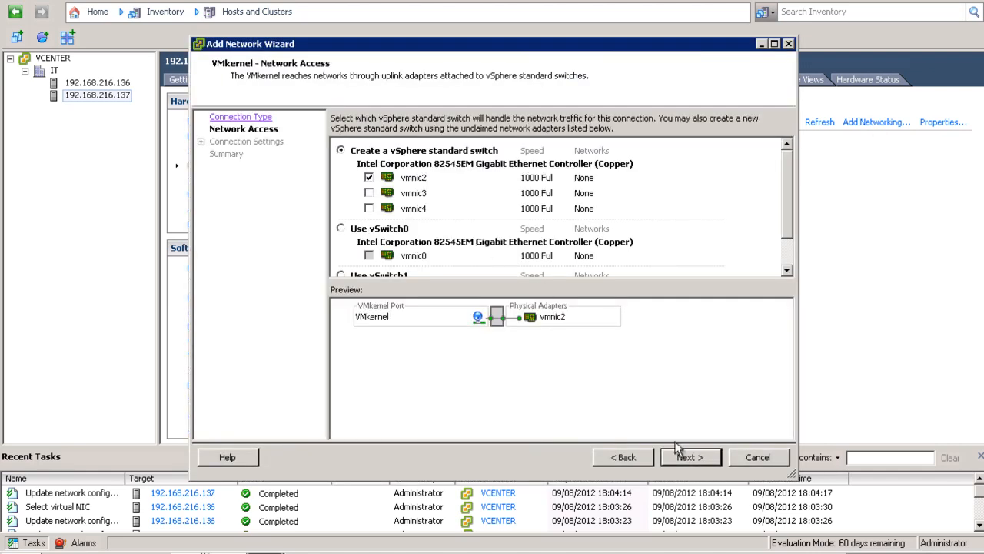
pyautogui.click(694, 460)
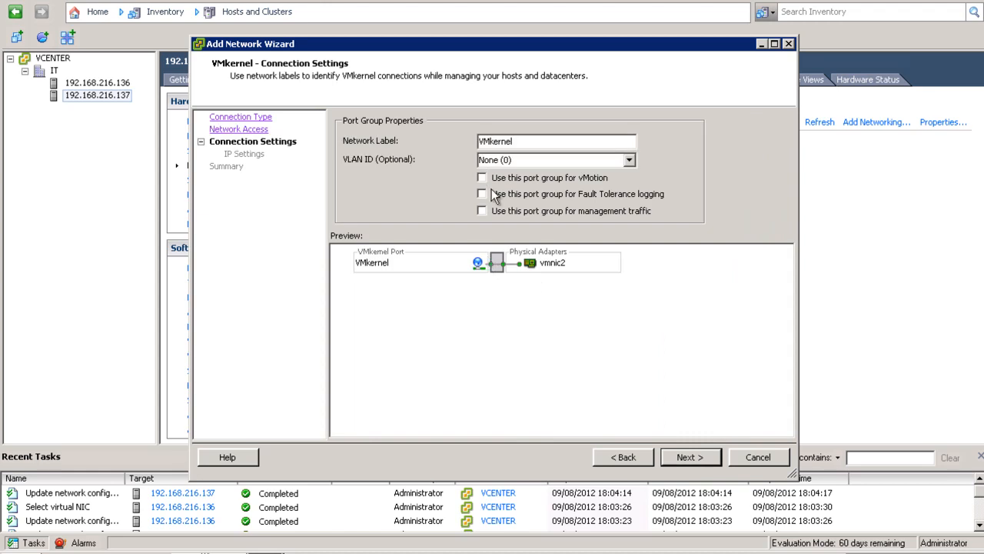
pyautogui.click(482, 178)
pyautogui.moveTo(517, 143); pyautogui.dragTo(360, 167)
pyautogui.write('Vmotion')
pyautogui.click(685, 457)
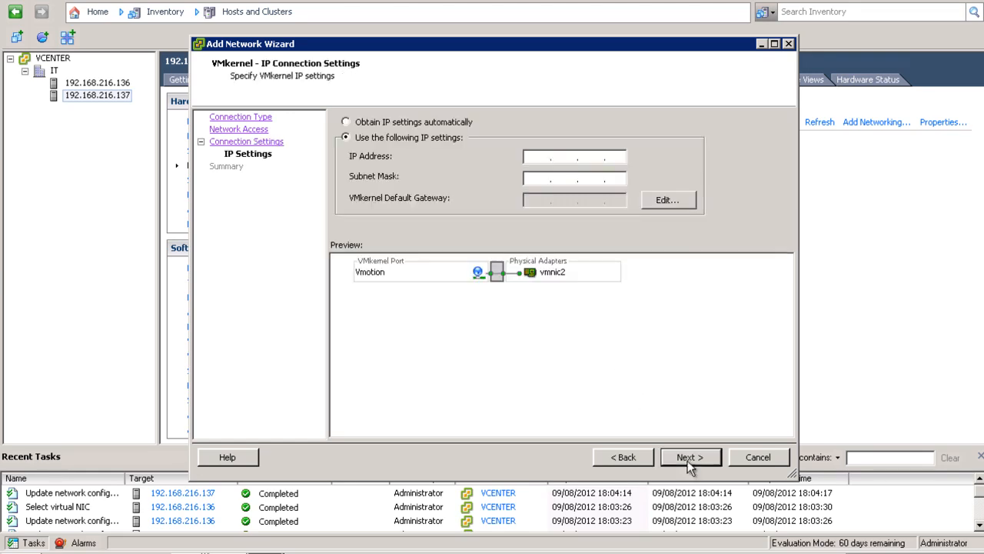
# Give the Vmotion port IP 10.20.1.2/255.255.255.0, finish without a gateway, and select host .136.
pyautogui.click(540, 153)
pyautogui.write('10.20..')
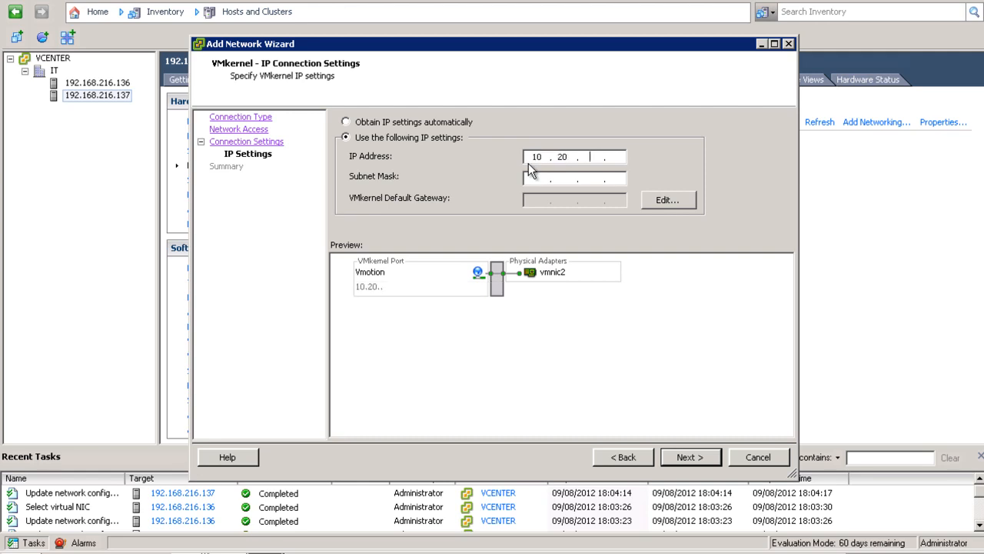
pyautogui.write('1.2')
pyautogui.click(537, 178)
pyautogui.write('10.')
pyautogui.press('BackSpace')
pyautogui.press('BackSpace')
pyautogui.write('2552552550')
pyautogui.click(684, 457)
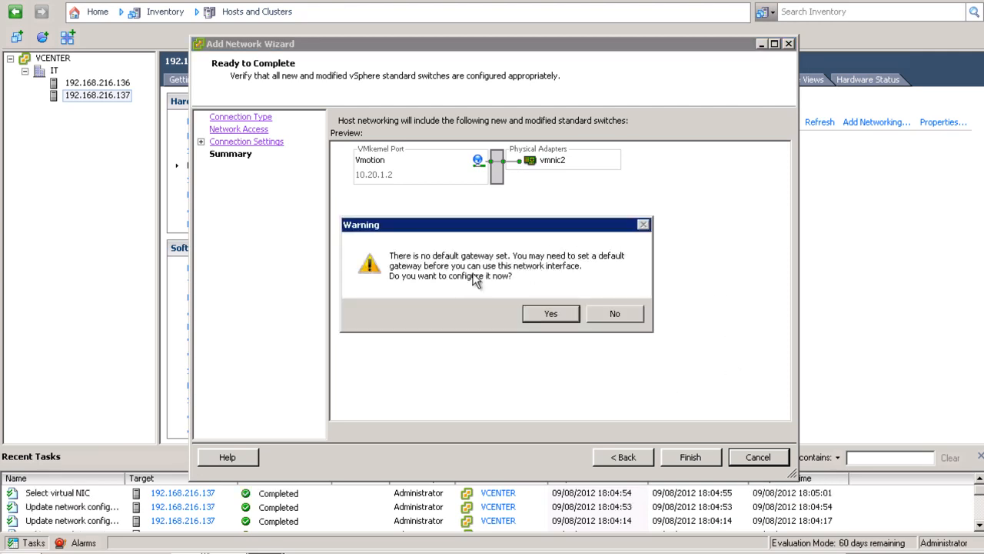
pyautogui.click(612, 313)
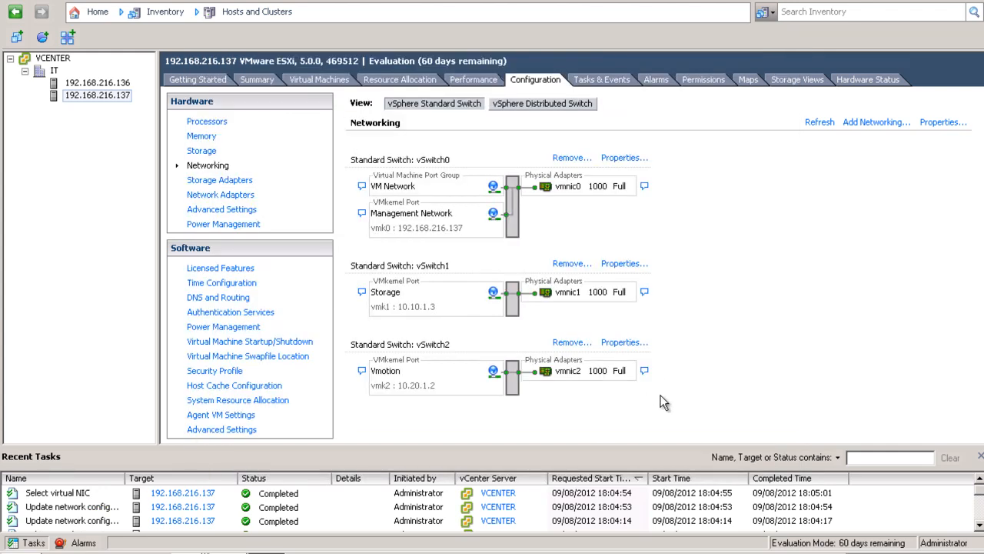
pyautogui.click(118, 84)
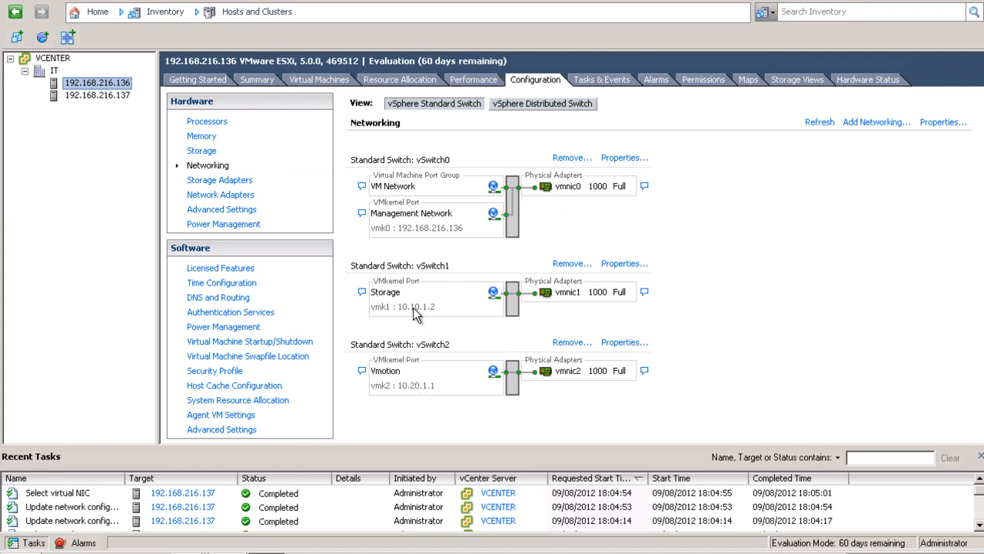
pyautogui.click(107, 95)
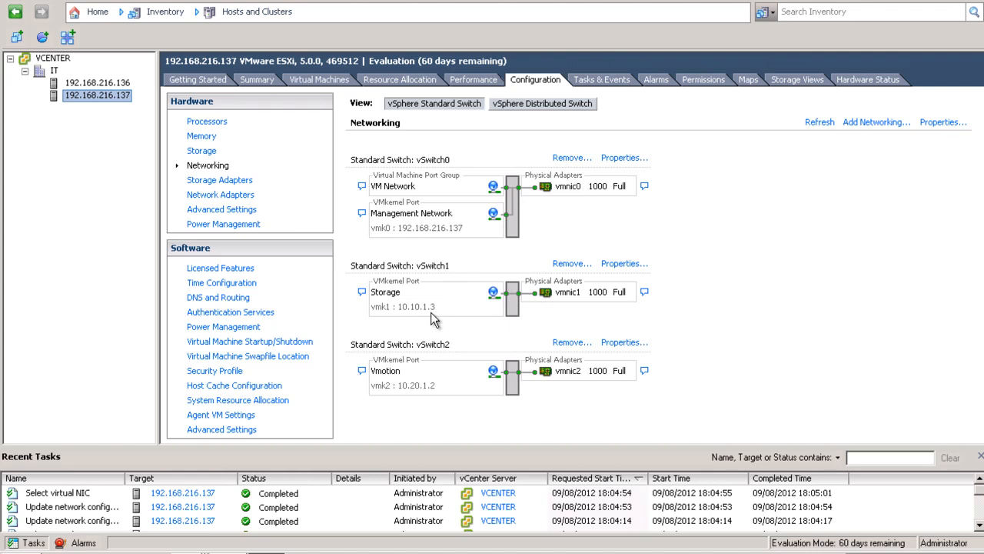
pyautogui.click(121, 84)
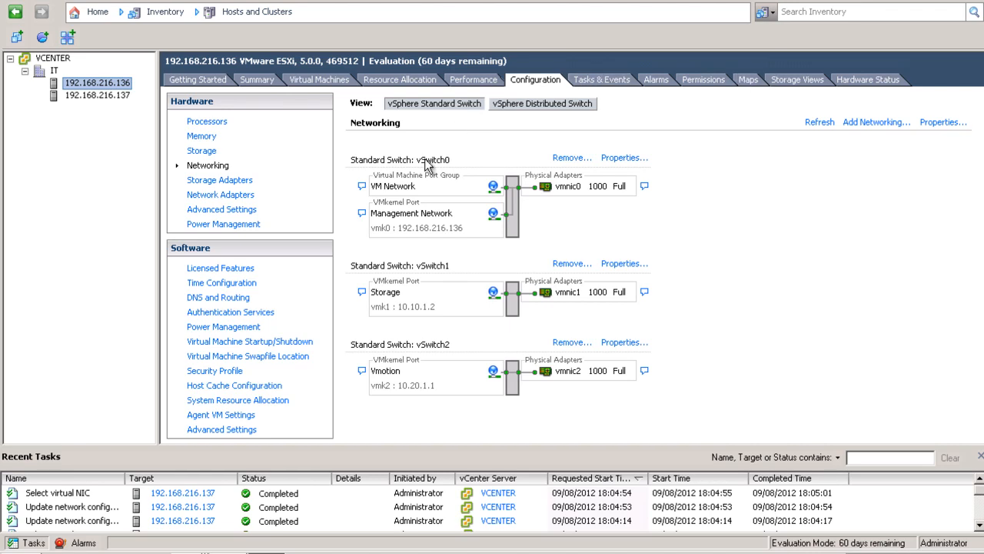
# Add a software iSCSI adapter to host 192.168.216.136 and select the new vmhba33.
pyautogui.click(234, 181)
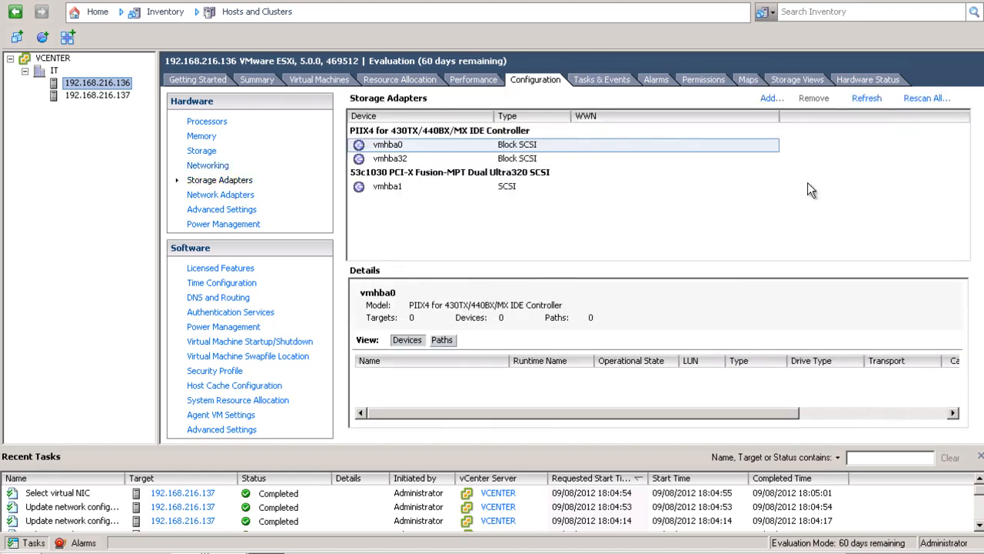
pyautogui.click(770, 100)
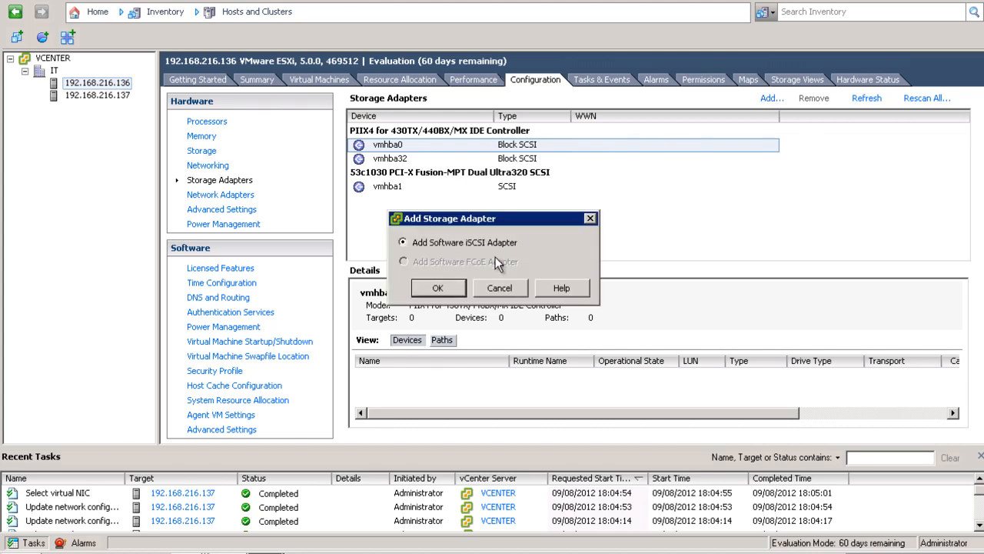
pyautogui.click(439, 286)
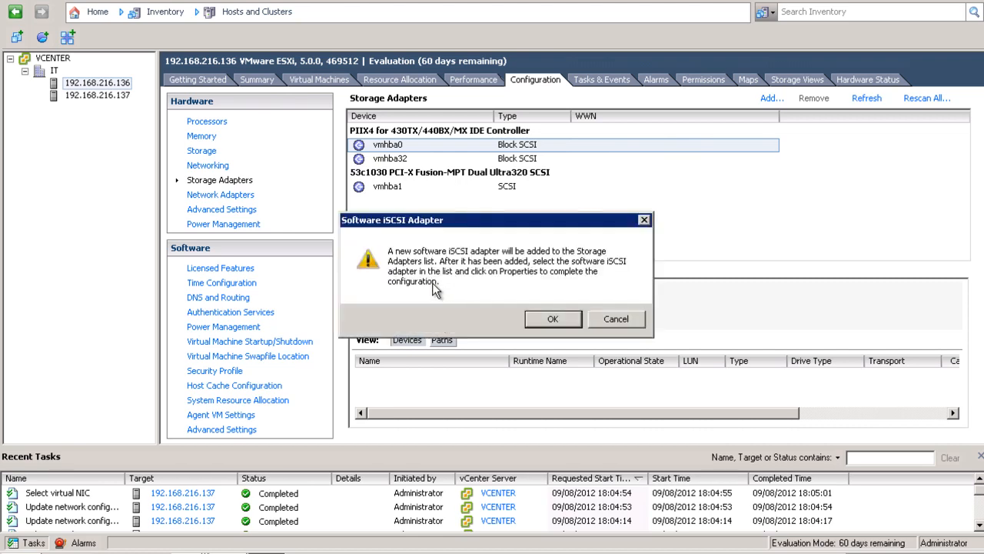
pyautogui.click(553, 319)
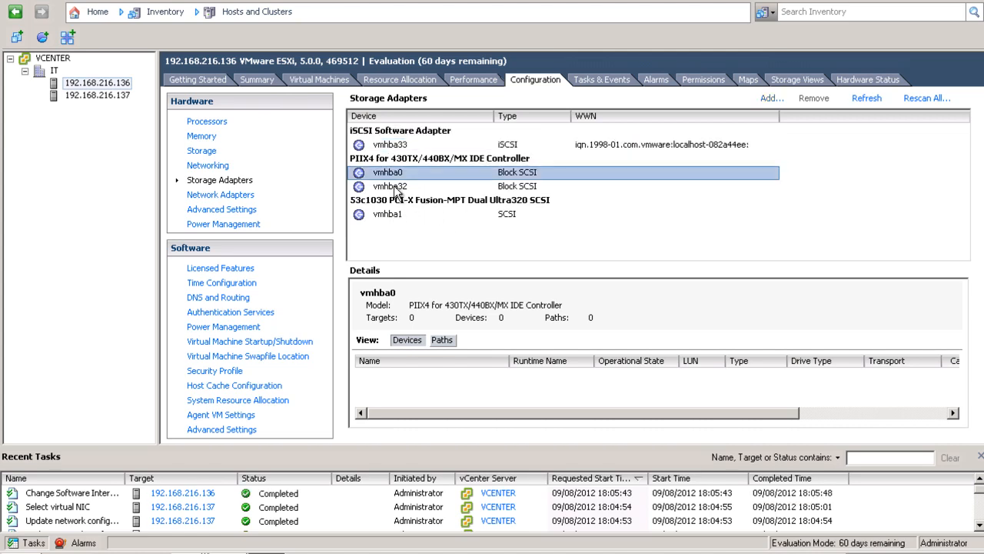
pyautogui.click(401, 145)
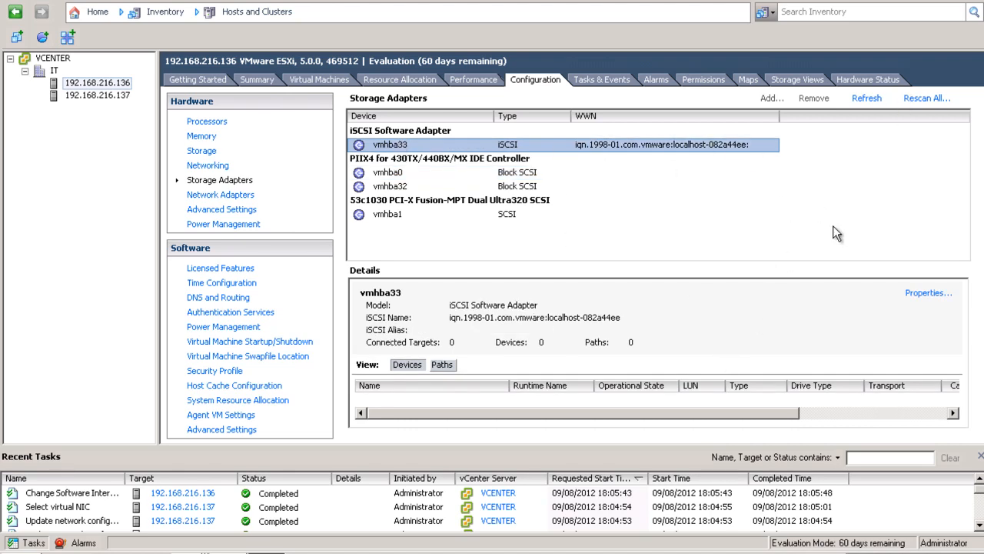
# Bind the Storage VMkernel port vmk1 on vSwitch1 to the vmhba33 iSCSI adapter.
pyautogui.click(924, 294)
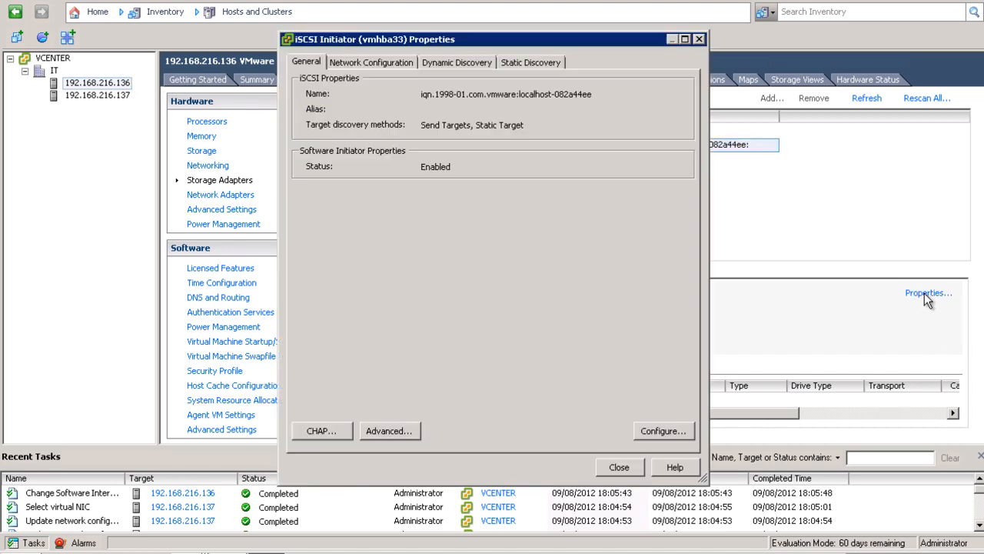
pyautogui.click(367, 63)
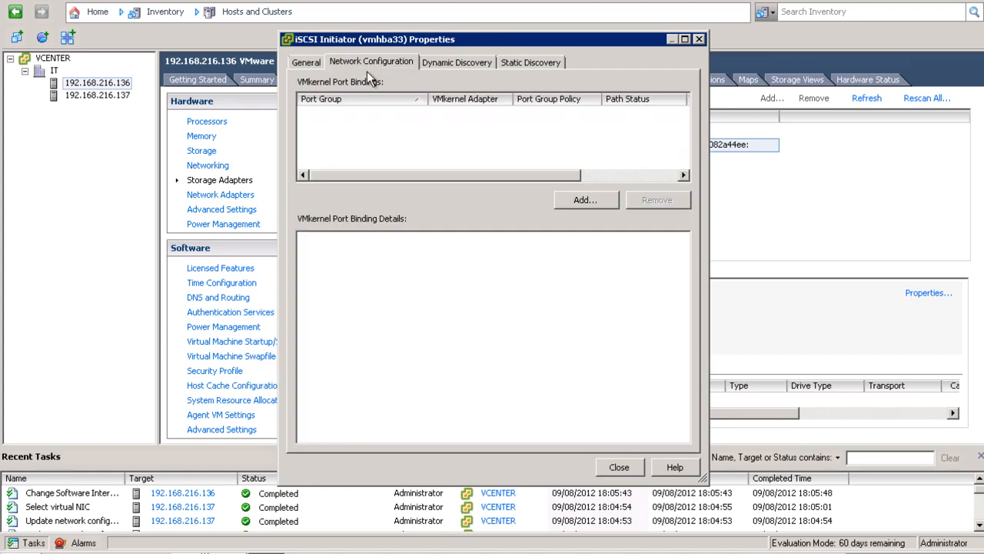
pyautogui.click(581, 198)
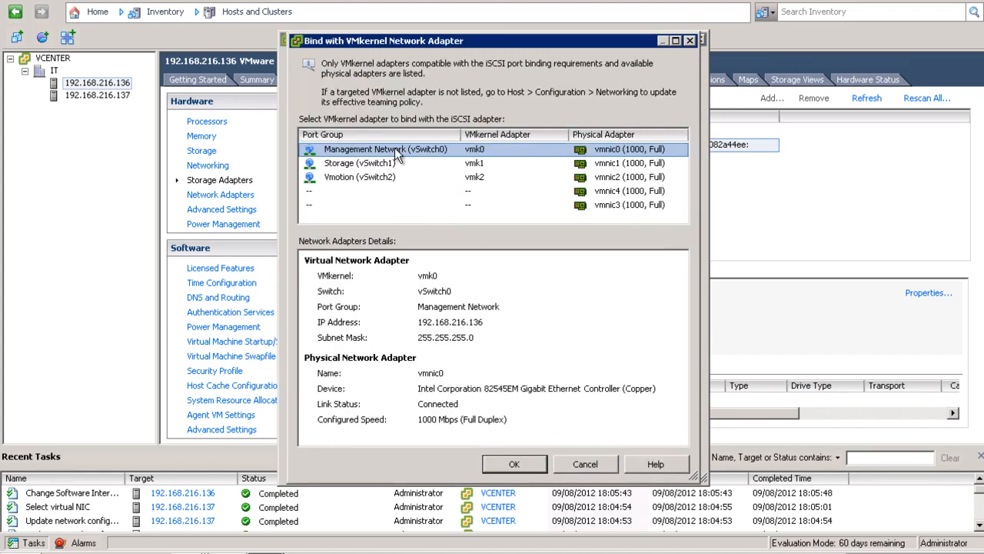
pyautogui.click(576, 462)
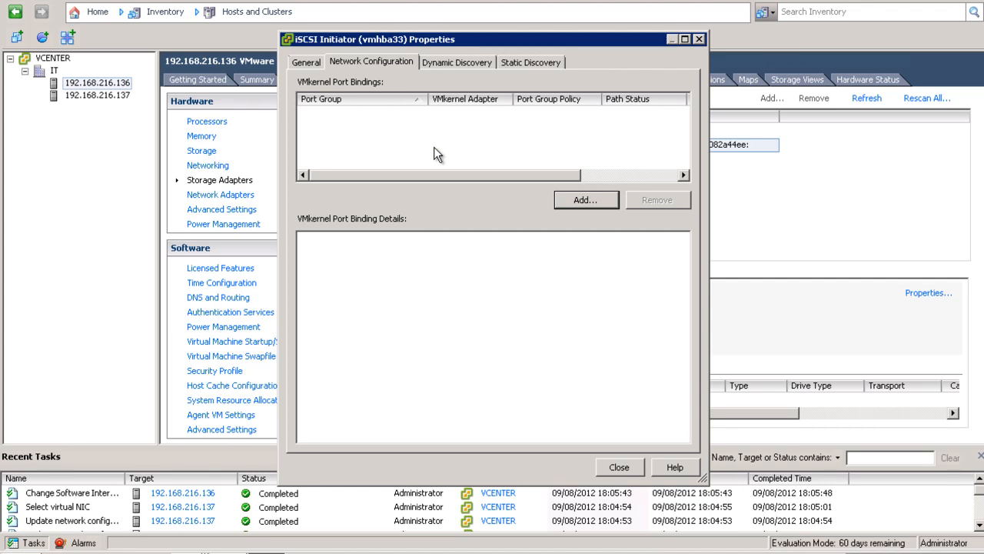
pyautogui.click(582, 202)
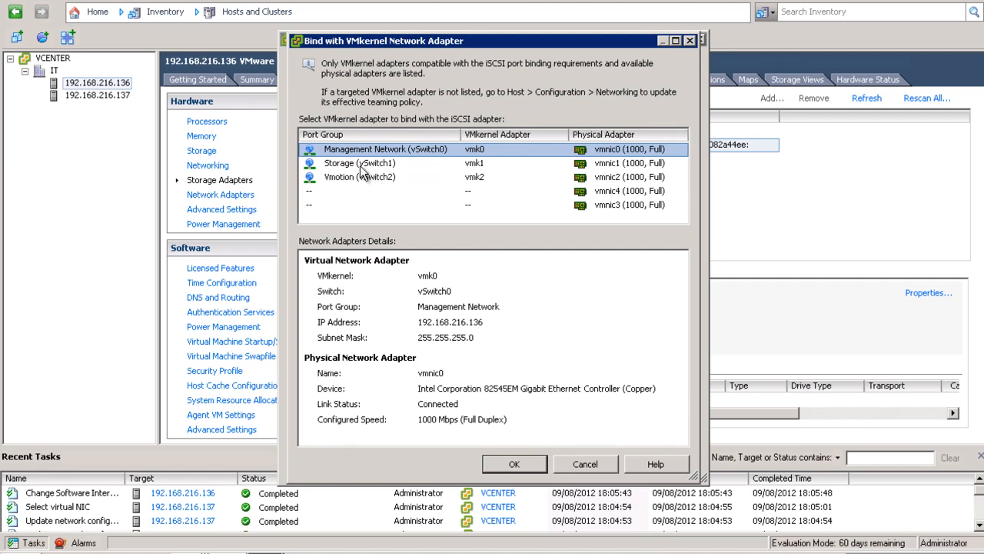
pyautogui.click(357, 171)
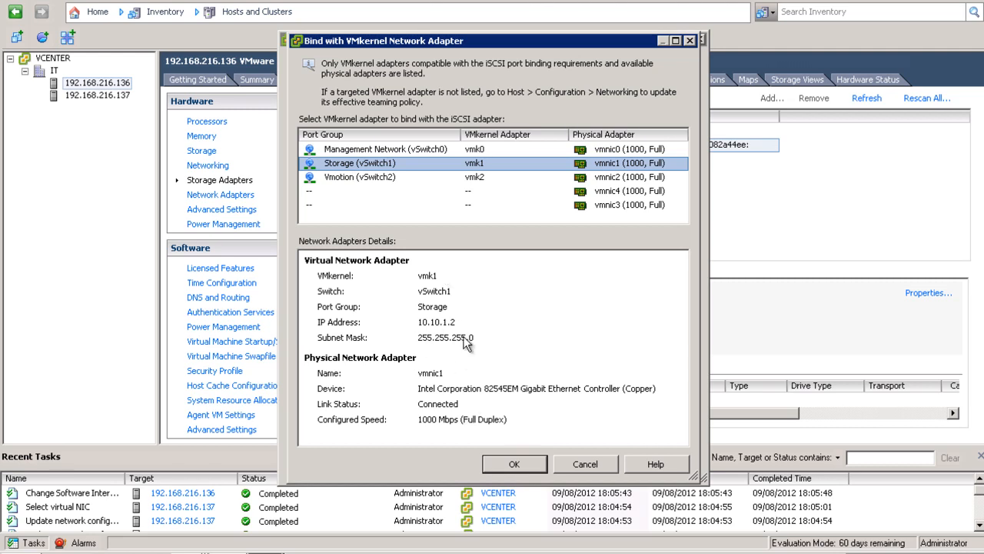
pyautogui.click(513, 465)
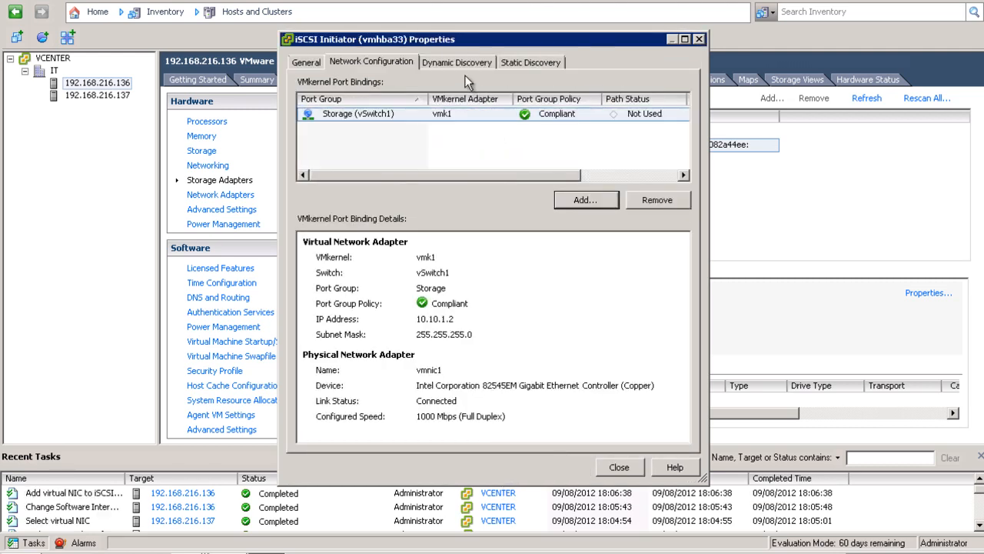
pyautogui.click(464, 68)
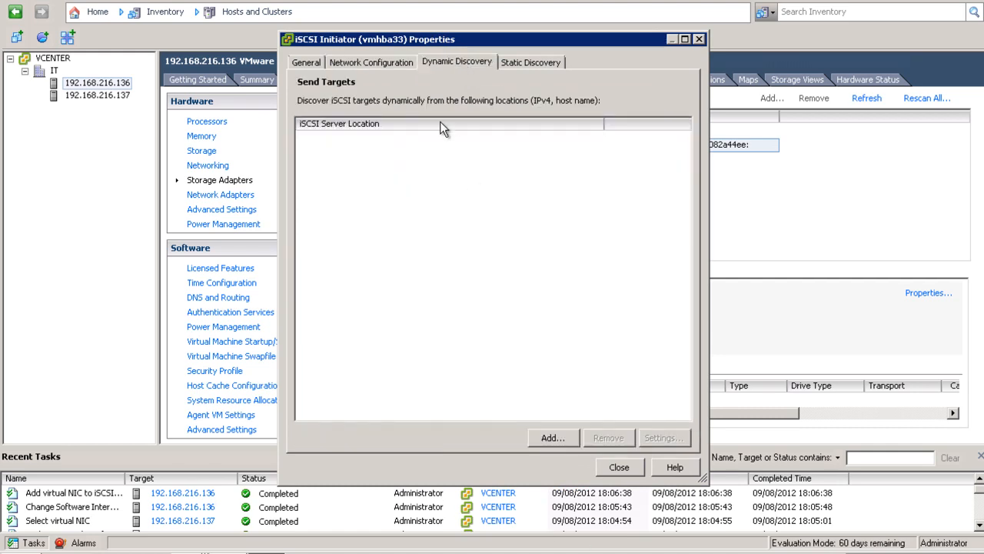
# Add send target 10.10.1.1 to vmhba33 and rescan, yielding one target, device and path.
pyautogui.click(559, 438)
pyautogui.write('10.10.1.1')
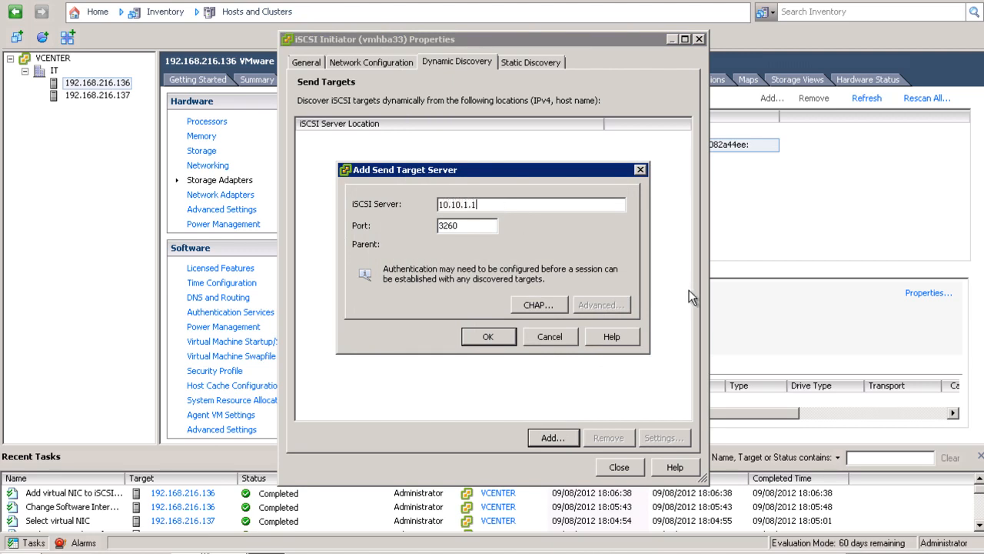
pyautogui.click(489, 338)
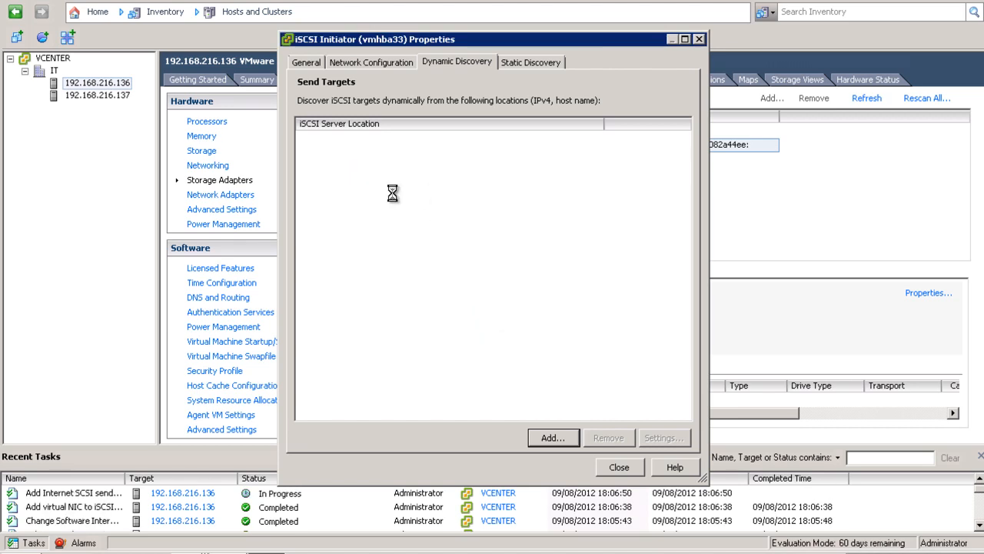
pyautogui.click(619, 467)
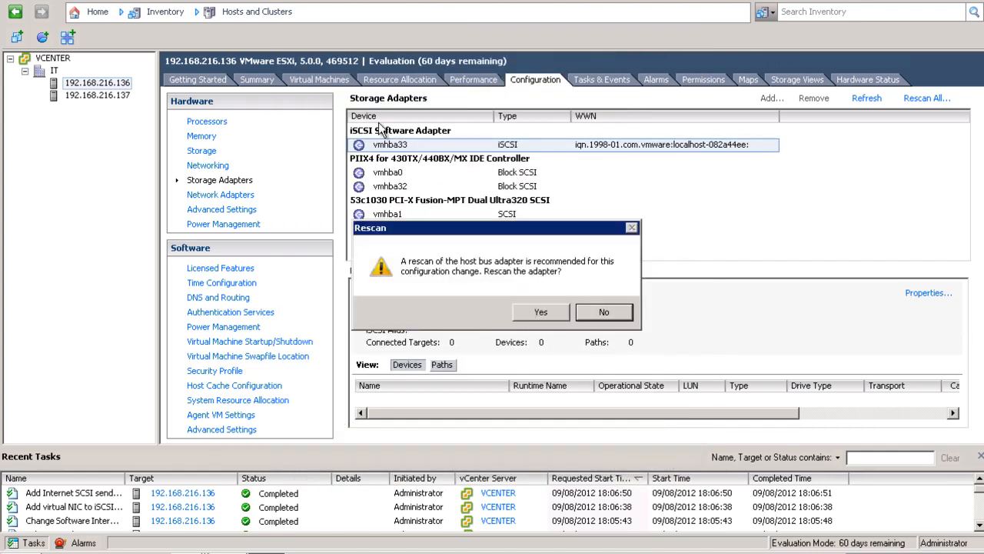
pyautogui.click(525, 314)
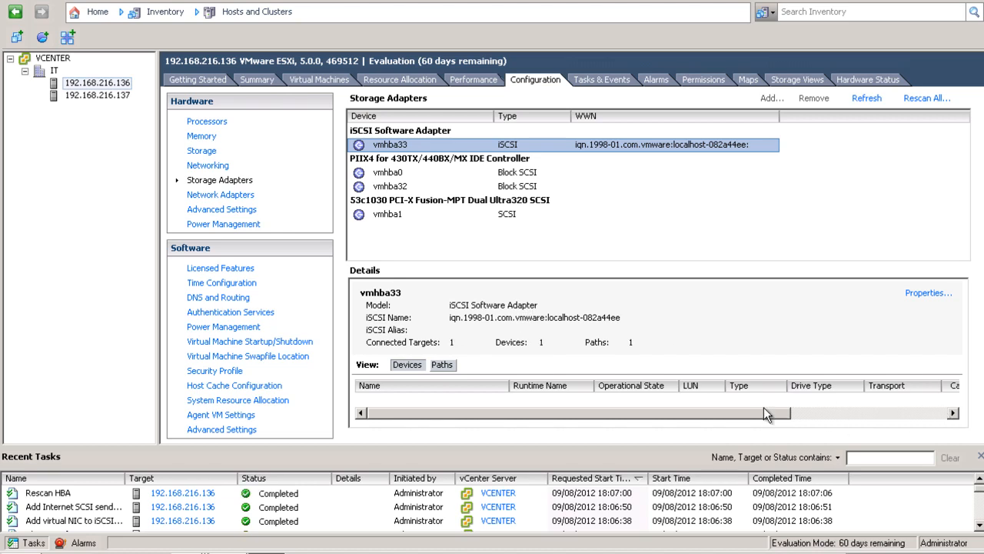
pyautogui.click(396, 176)
# Rescan all adapters for new devices and VMFS volumes, then verify vmhba33's path is Active.
pyautogui.click(418, 144)
pyautogui.moveTo(553, 416); pyautogui.dragTo(465, 396)
pyautogui.click(923, 100)
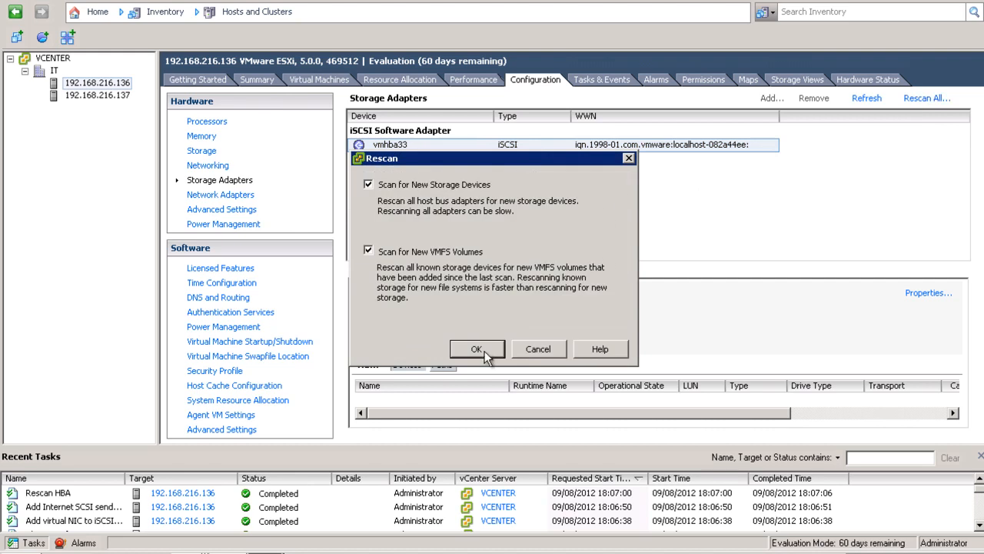
pyautogui.click(485, 354)
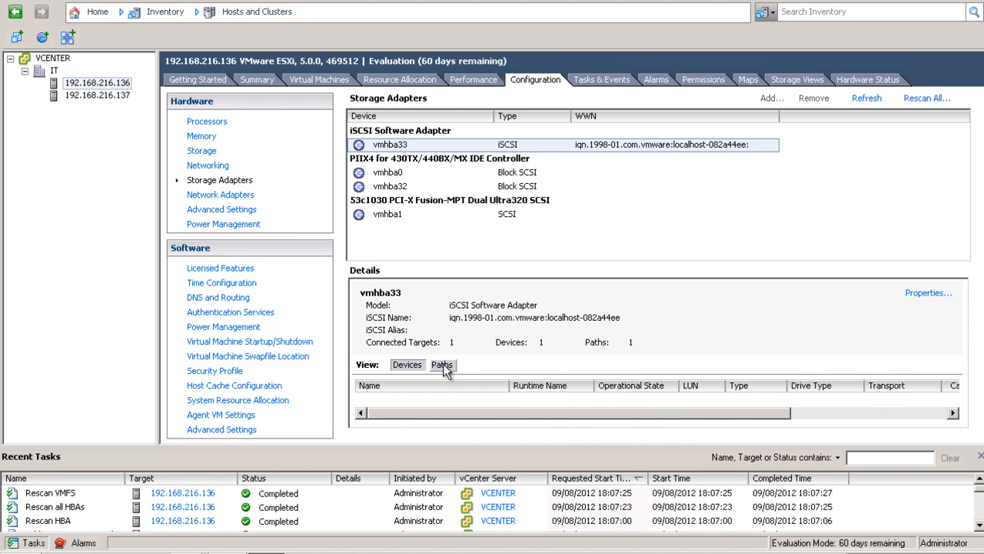
pyautogui.click(429, 367)
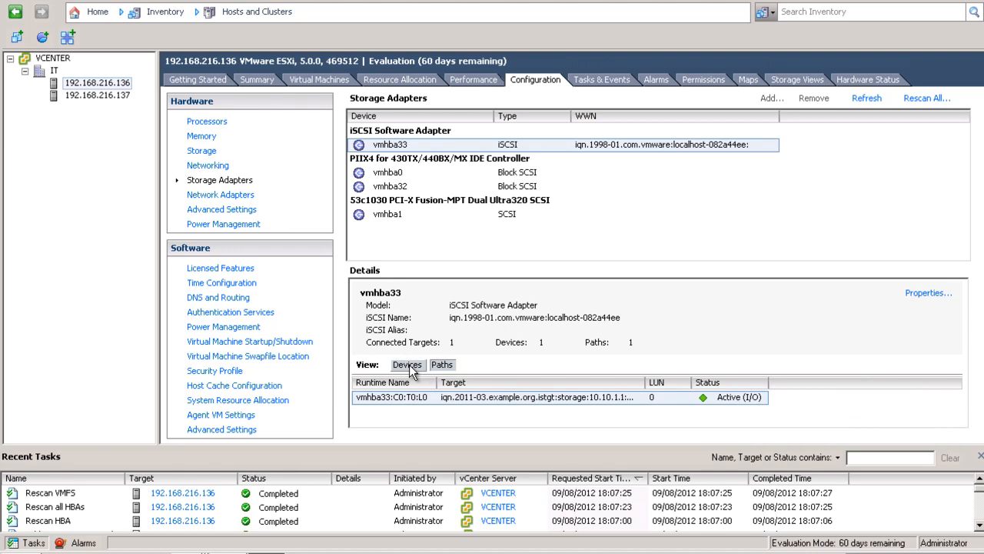
pyautogui.click(411, 368)
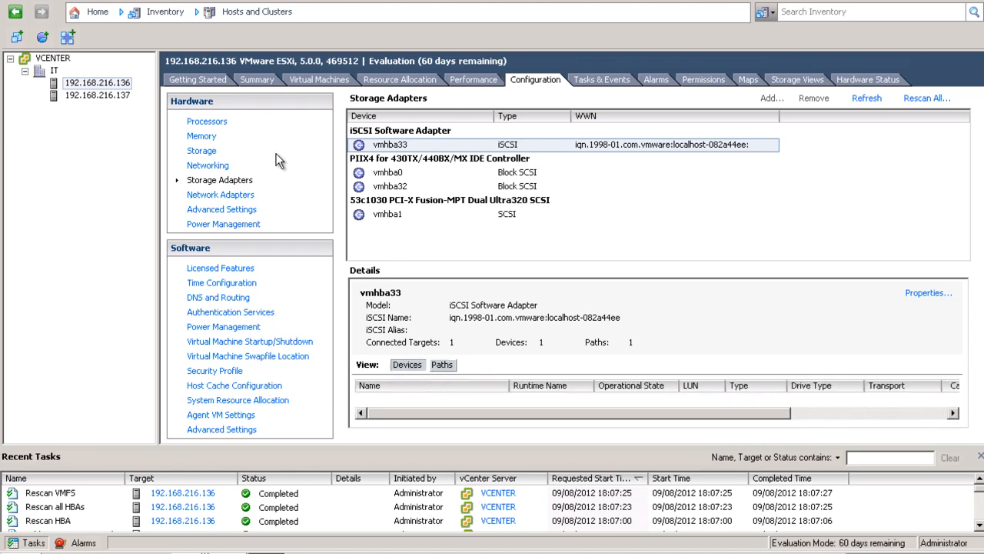
# List host .136's datastores and inspect the 99,75 GB Vms datastore with a widened Device column.
pyautogui.click(210, 157)
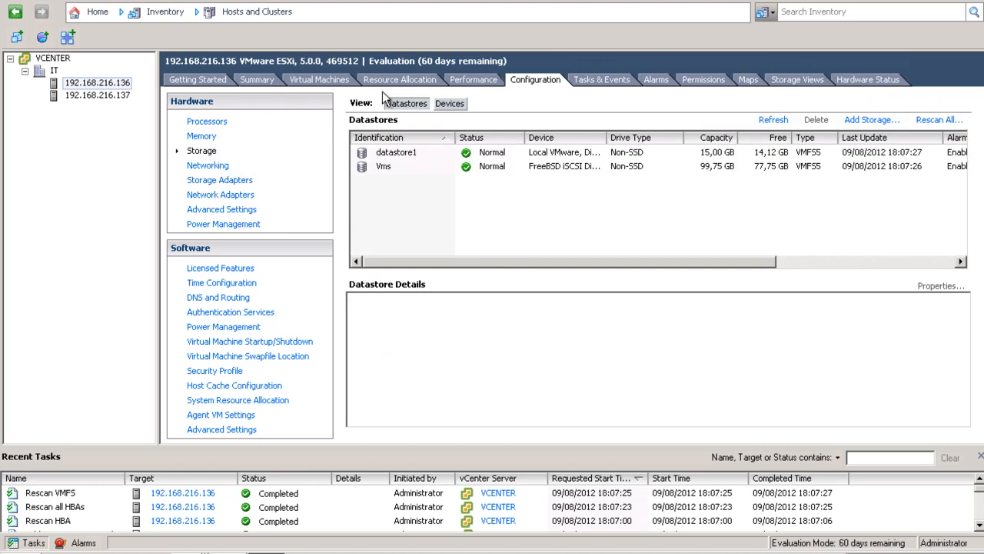
pyautogui.click(399, 163)
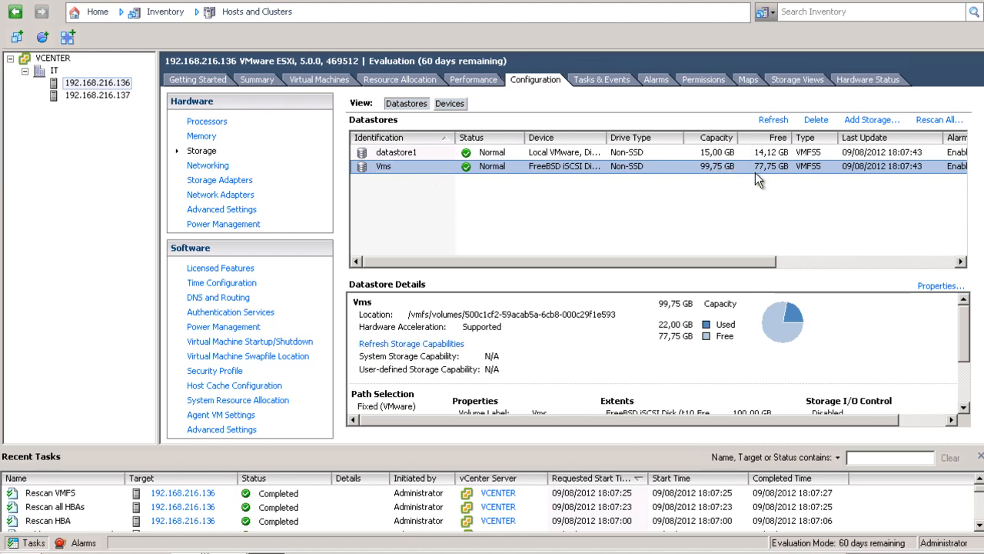
pyautogui.moveTo(607, 138); pyautogui.dragTo(676, 142)
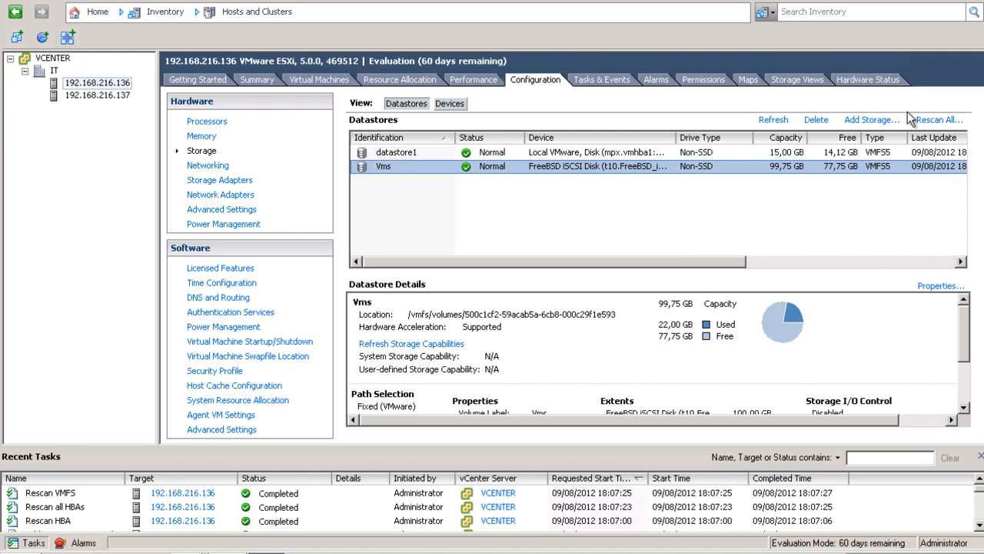
pyautogui.click(871, 121)
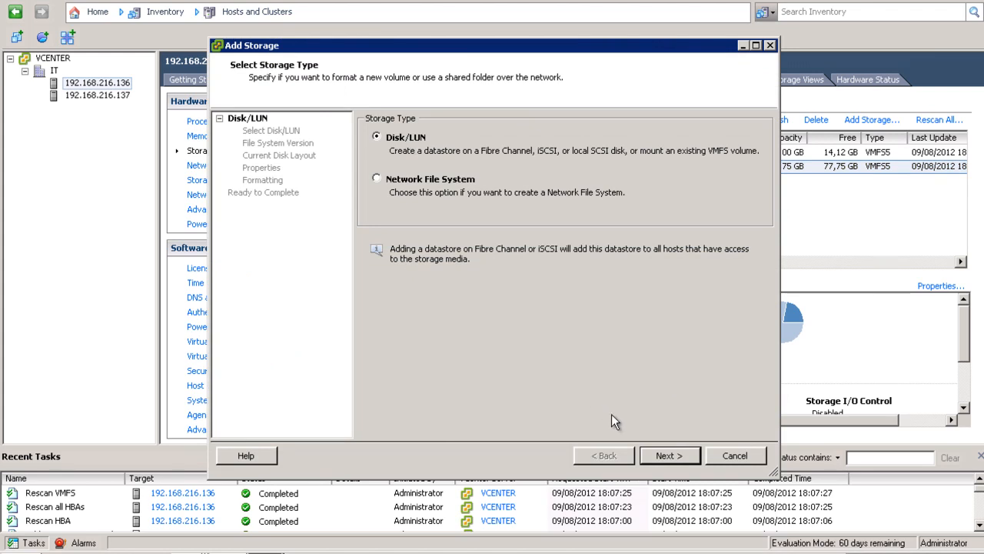
# Cancel the Add Storage wizard, which offers no free LUNs, and show the Vms datastore's details.
pyautogui.click(653, 456)
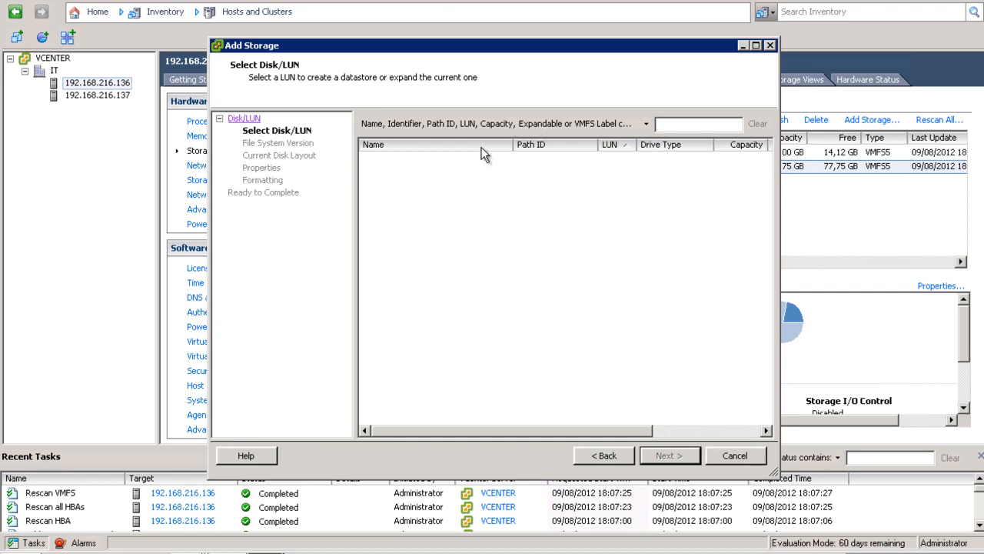
pyautogui.click(733, 456)
pyautogui.click(406, 168)
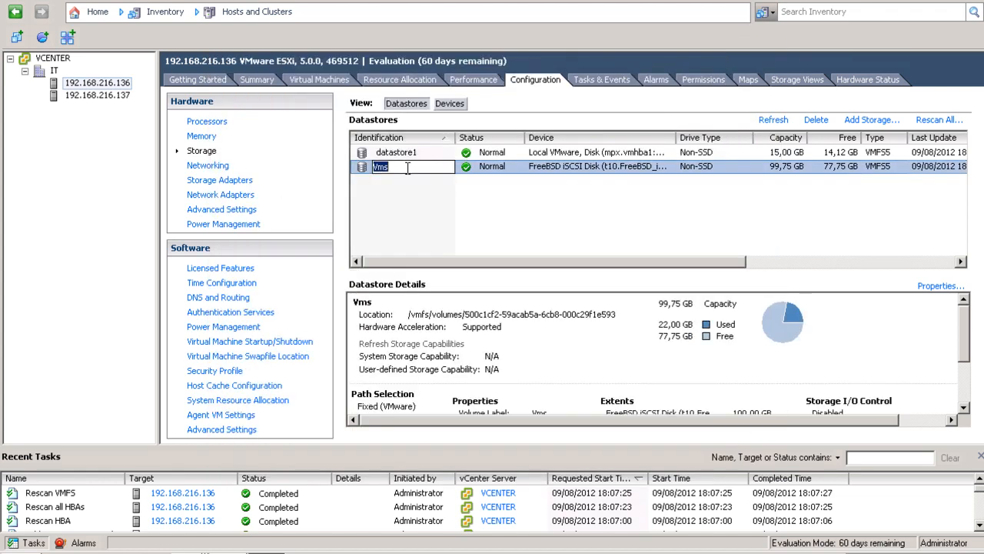
pyautogui.click(442, 194)
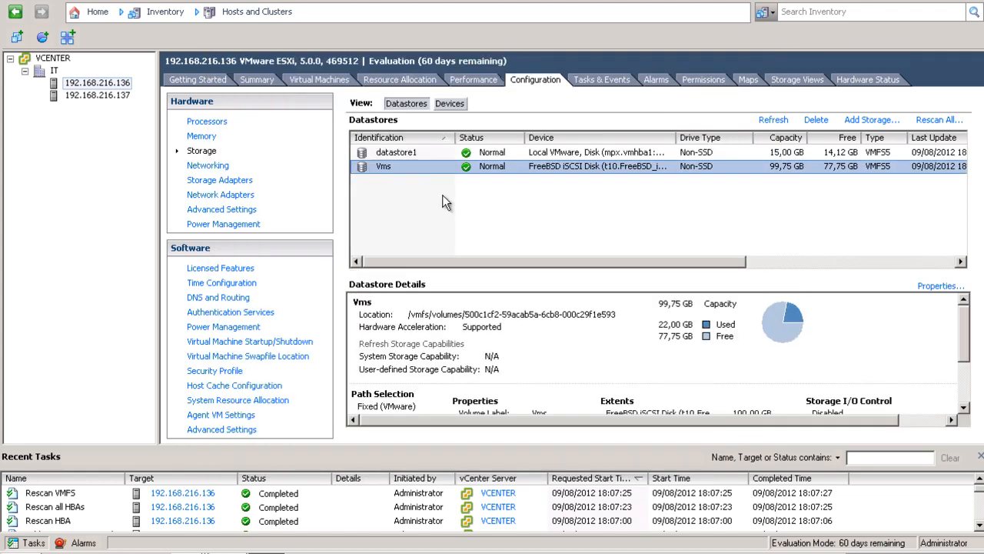
pyautogui.click(396, 165)
pyautogui.rightClick(396, 166)
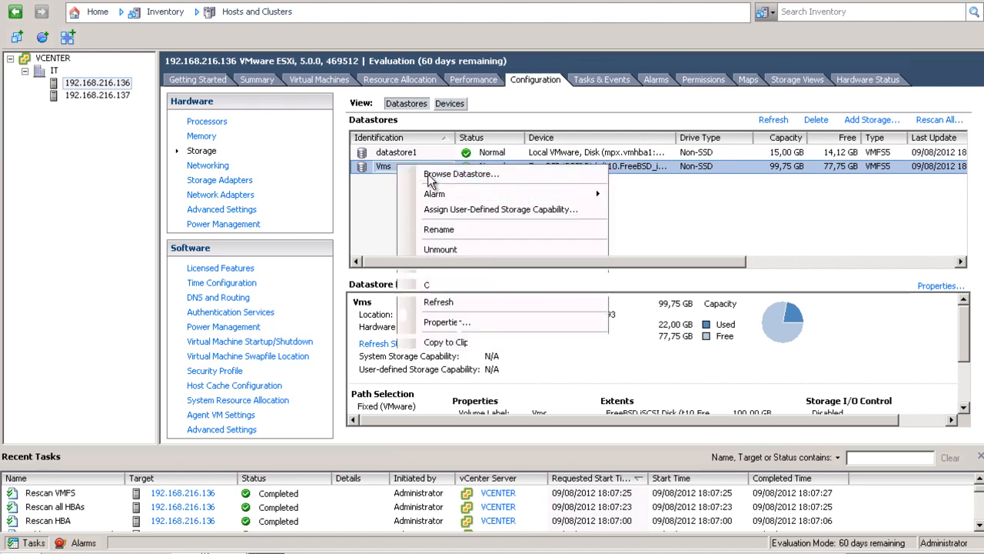
pyautogui.click(459, 174)
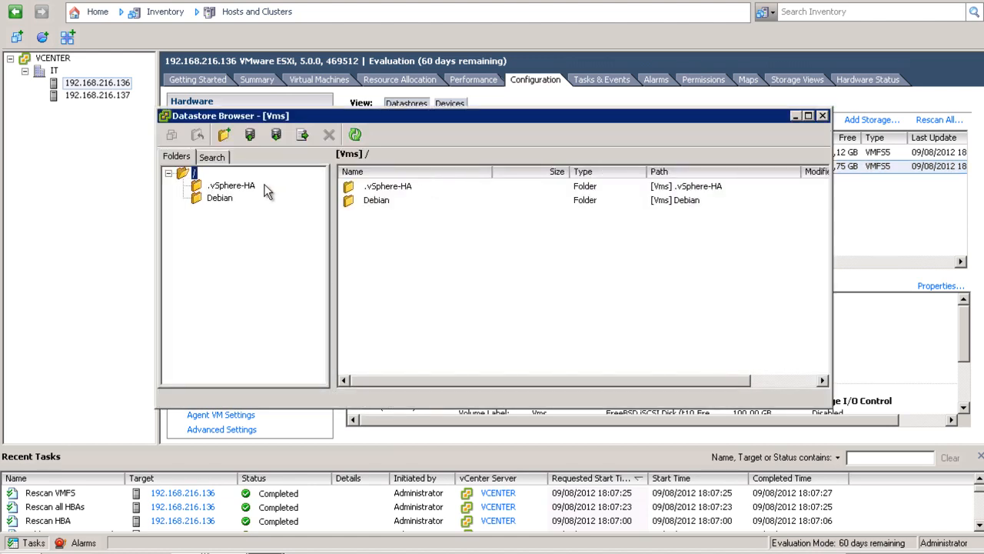
pyautogui.click(219, 197)
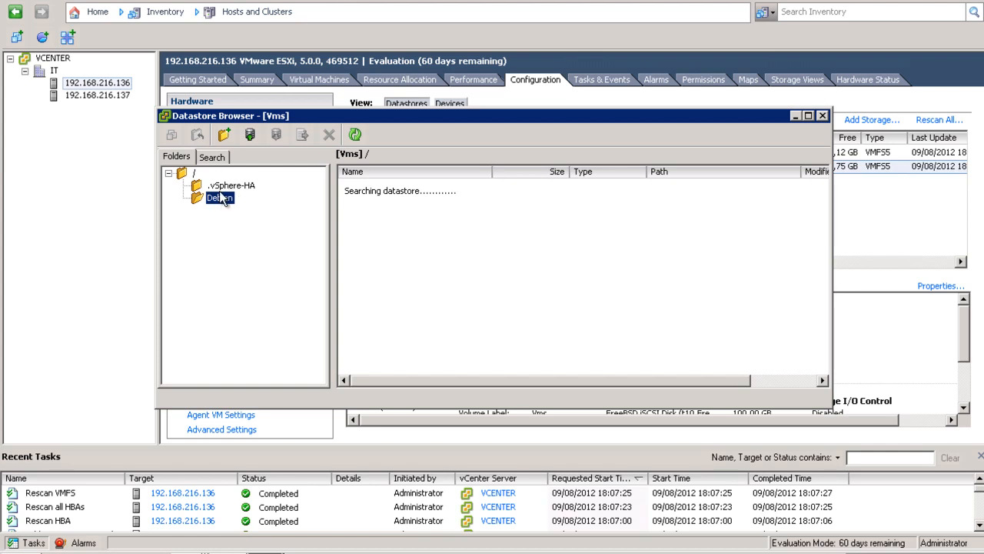
pyautogui.click(822, 116)
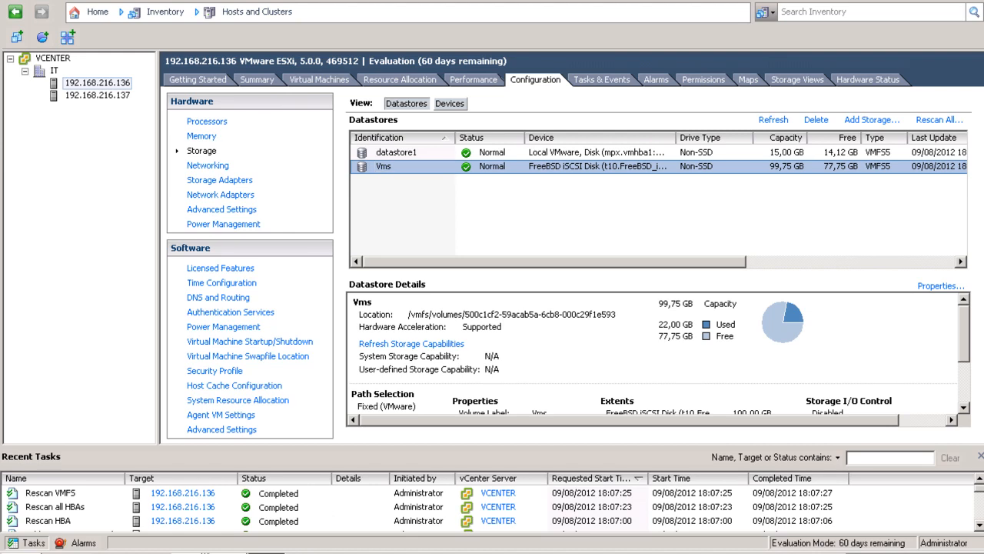
pyautogui.click(192, 552)
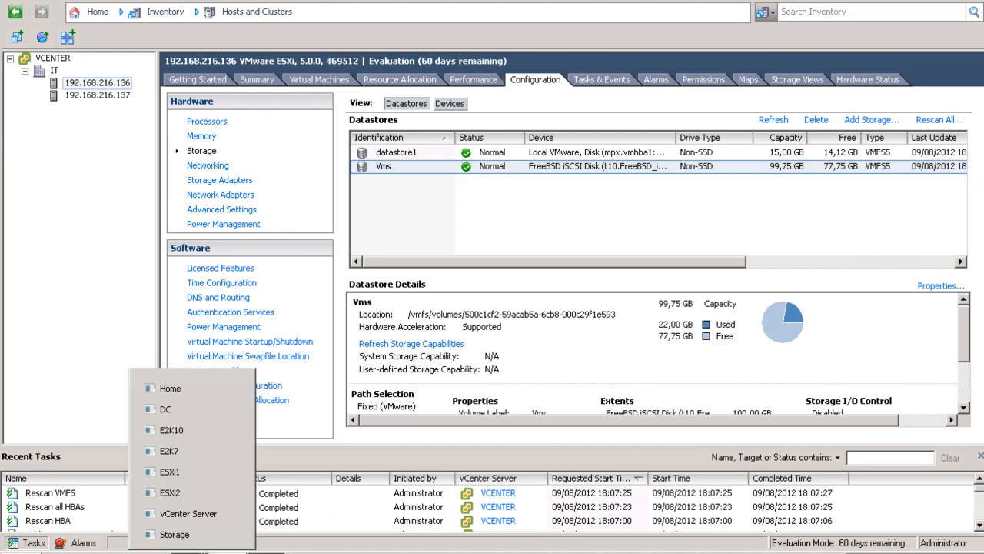
pyautogui.click(191, 514)
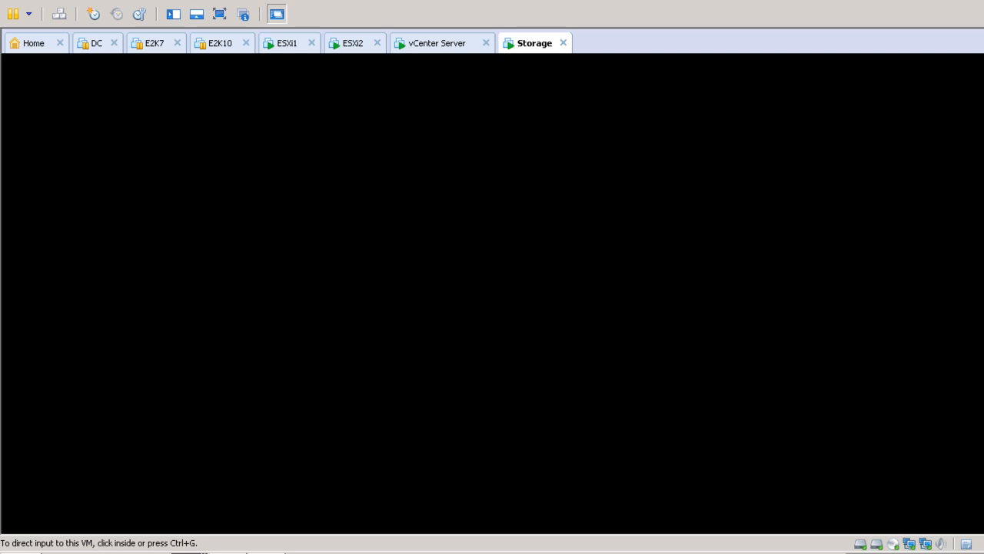
pyautogui.hotkey('ctrl', 'g')
pyautogui.press('Up')
pyautogui.press('Down')
pyautogui.press('Up')
pyautogui.press('Down')
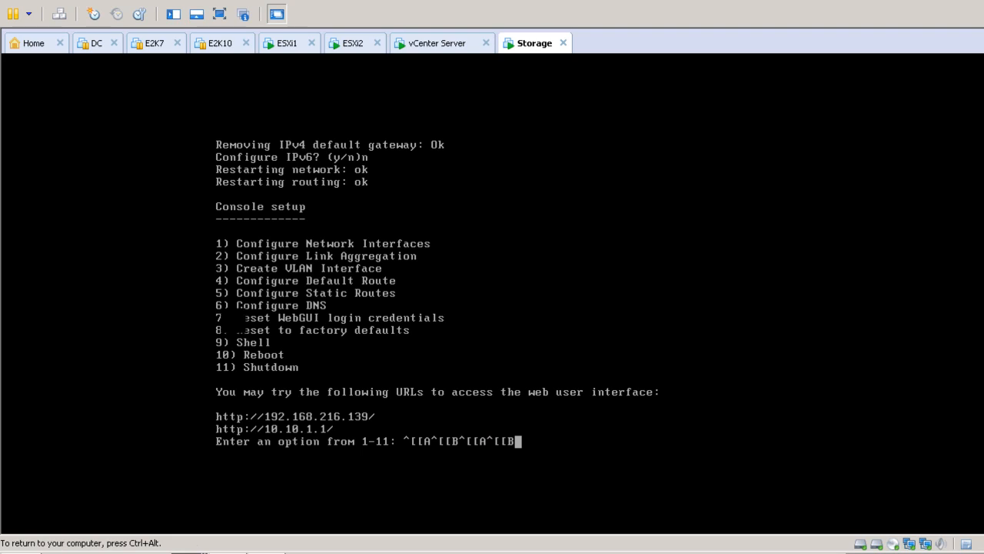
pyautogui.press('BackSpace')
pyautogui.press('BackSpace')
pyautogui.press('BackSpace')
pyautogui.press('BackSpace')
pyautogui.press('BackSpace')
pyautogui.press('BackSpace')
pyautogui.press('BackSpace')
pyautogui.press('BackSpace')
pyautogui.press('BackSpace')
pyautogui.press('BackSpace')
pyautogui.press('BackSpace')
pyautogui.press('BackSpace')
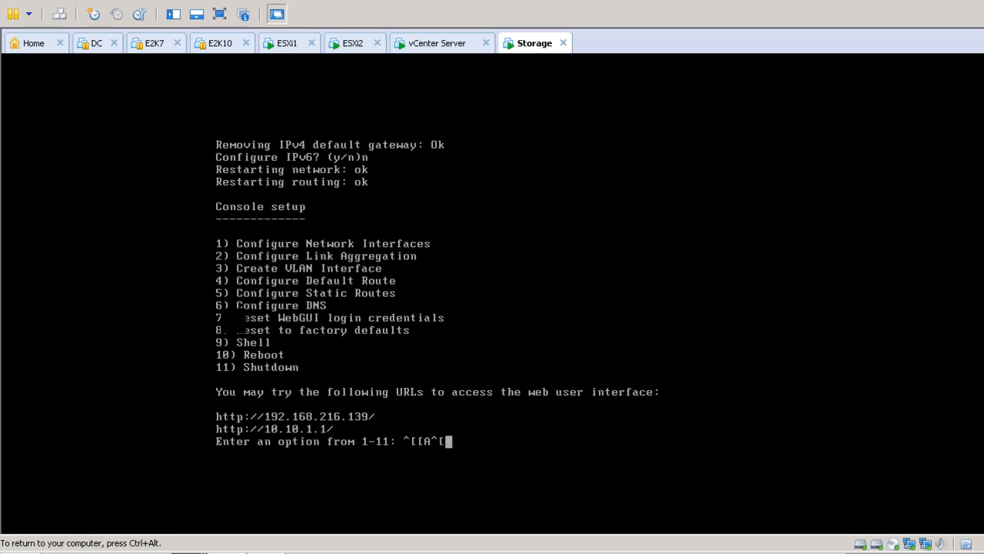
pyautogui.hotkey('ctrl', 'alt')
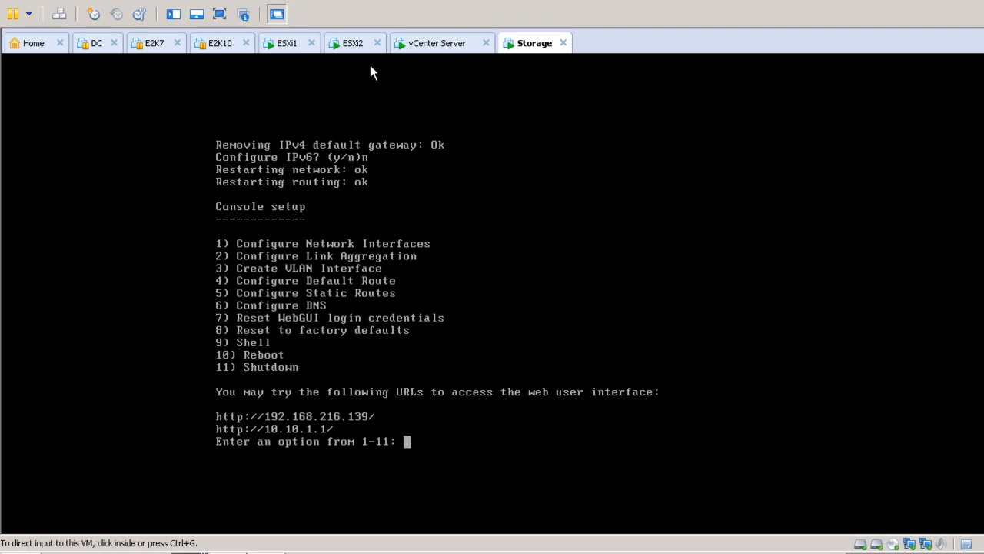
pyautogui.click(431, 44)
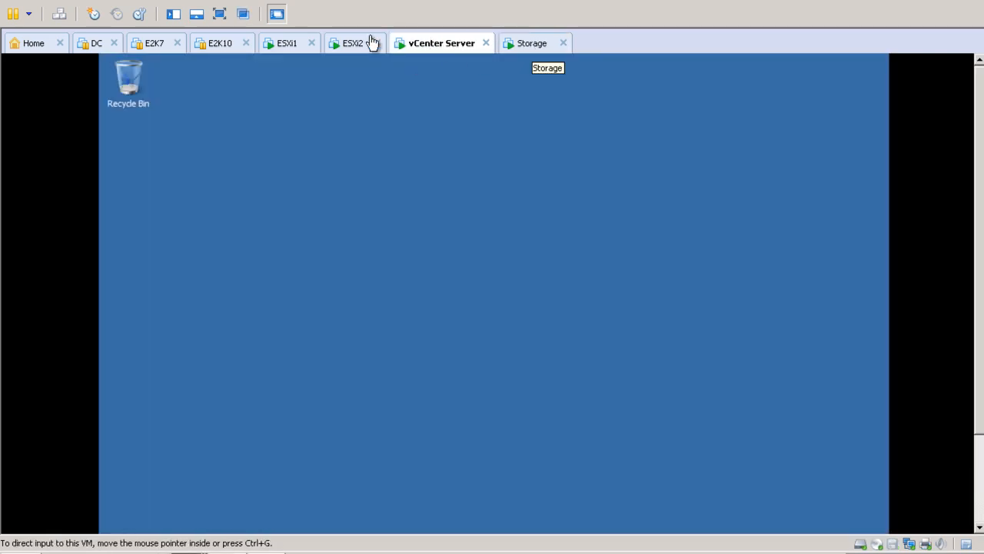
pyautogui.click(255, 552)
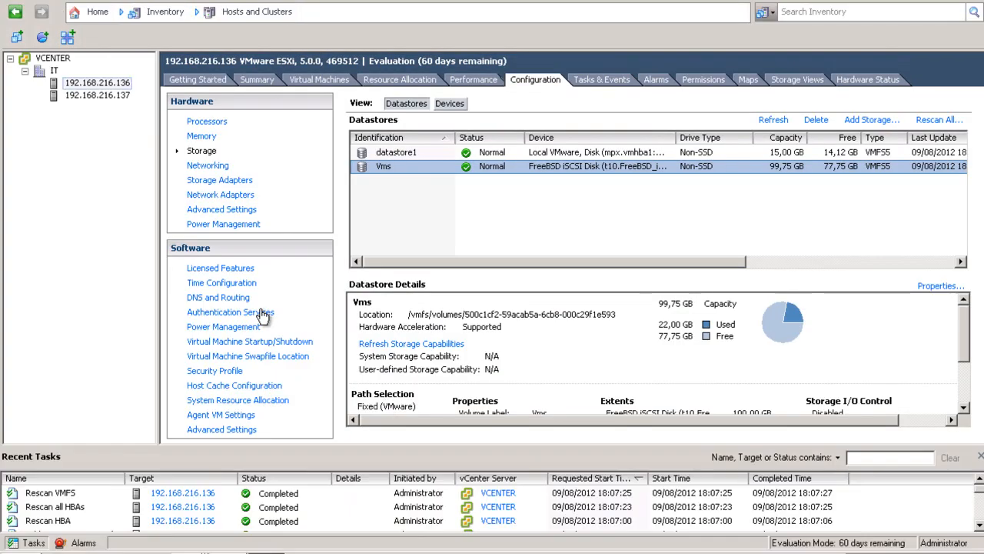
# Check host 192.168.216.137's storage, which holds only local datastore1 (1), cancelling Add Storage.
pyautogui.click(108, 95)
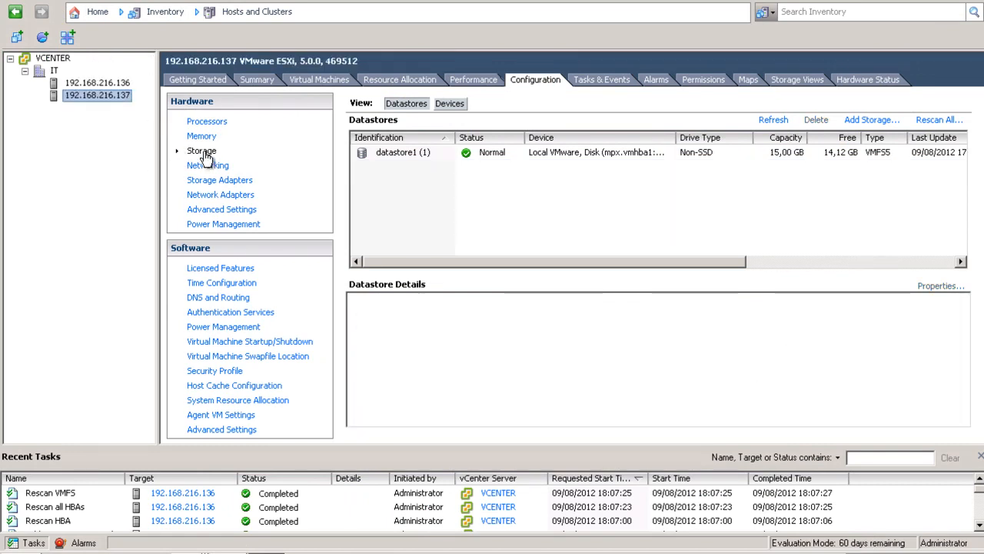
pyautogui.click(871, 121)
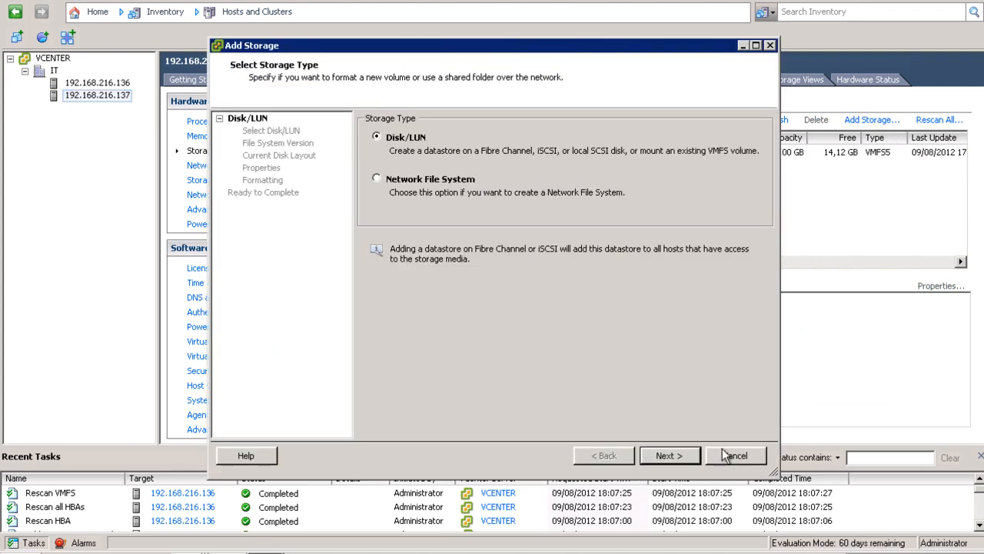
pyautogui.click(732, 455)
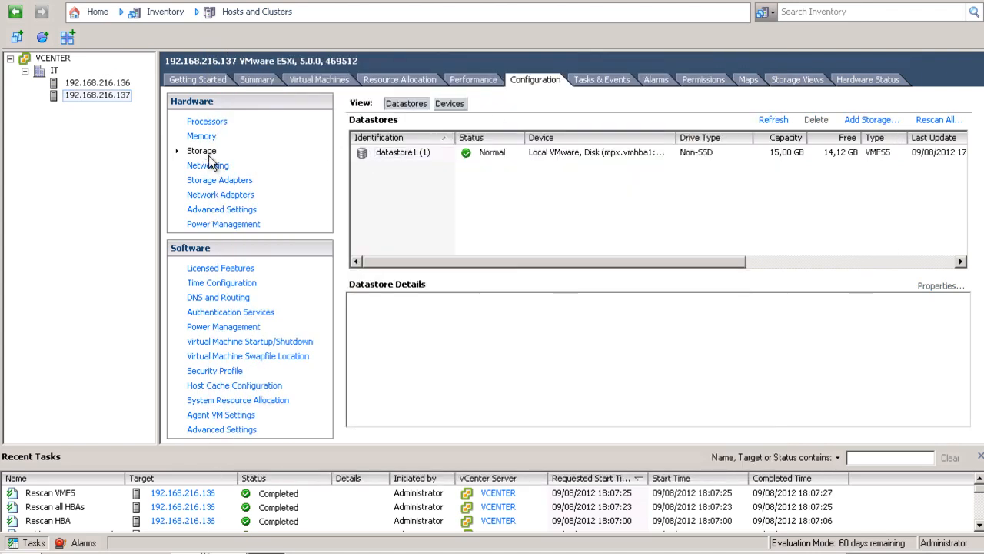
# Add software iSCSI adapter vmhba33 to host 192.168.216.137 and open its initiator properties.
pyautogui.click(221, 186)
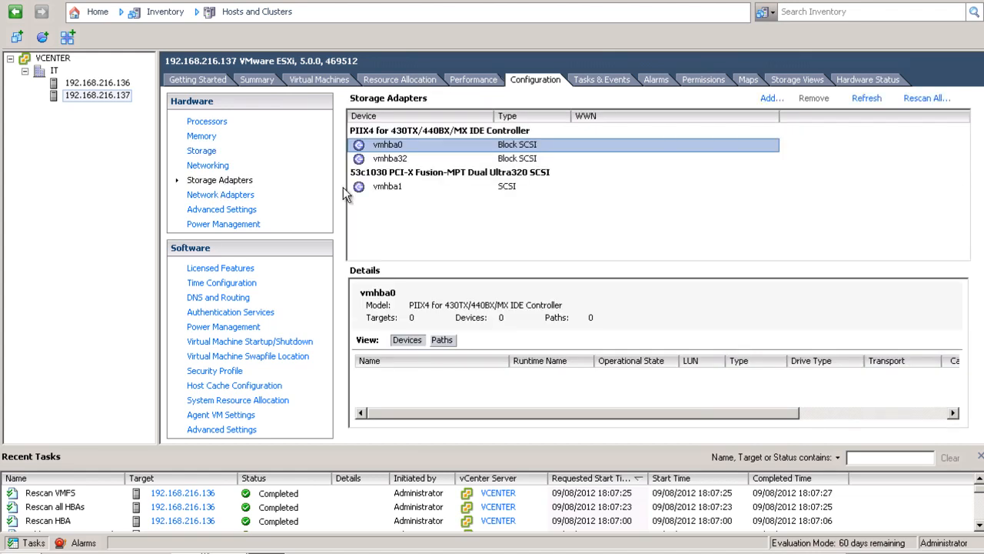
pyautogui.click(767, 101)
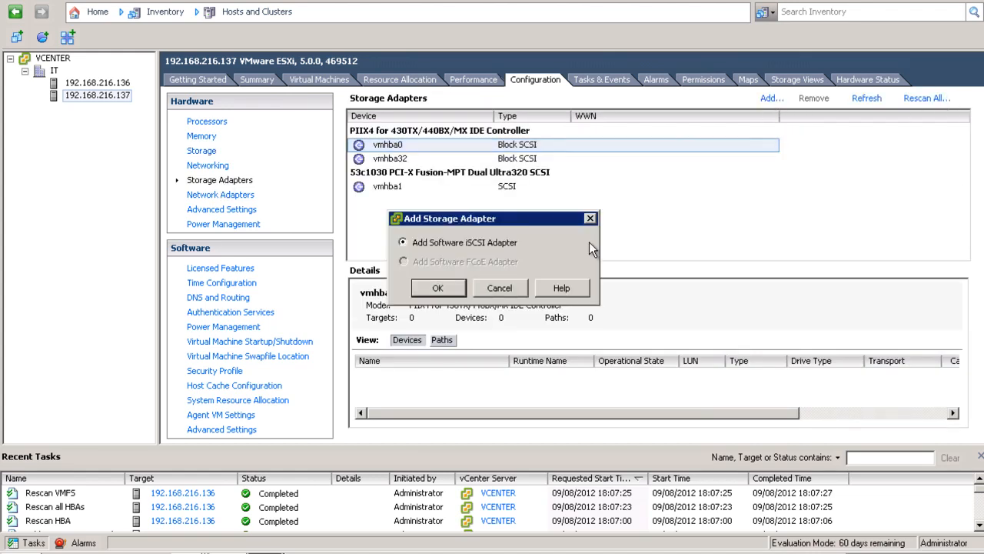
pyautogui.click(444, 292)
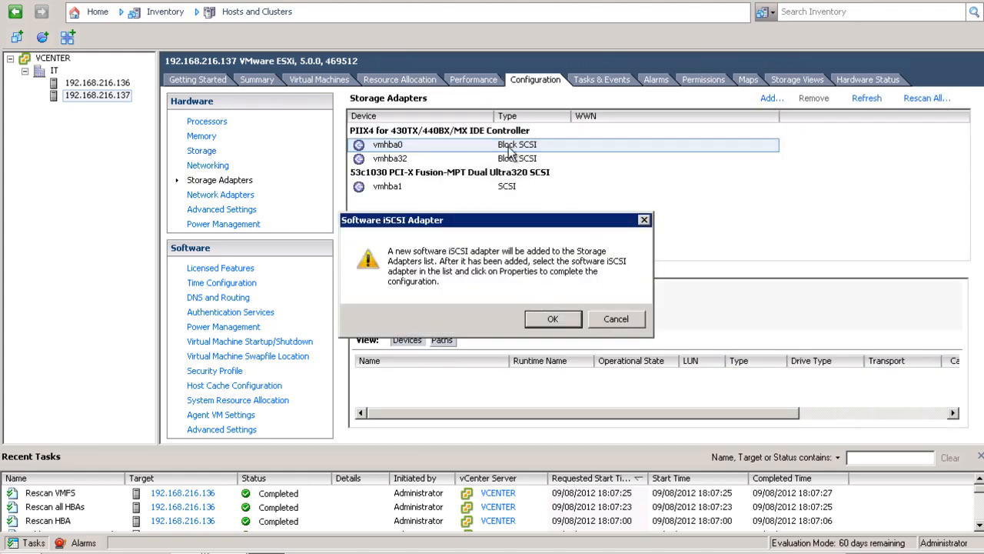
pyautogui.click(553, 319)
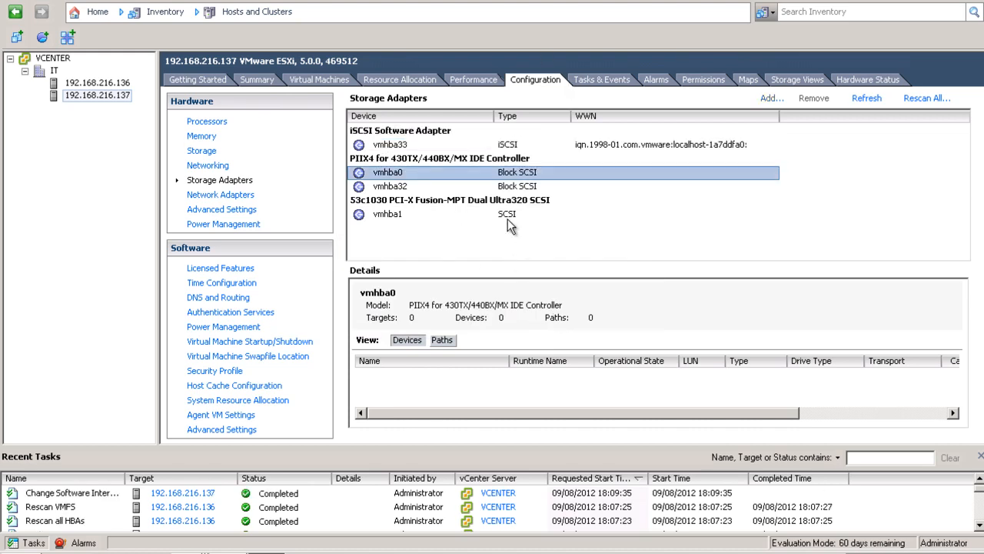
pyautogui.click(399, 146)
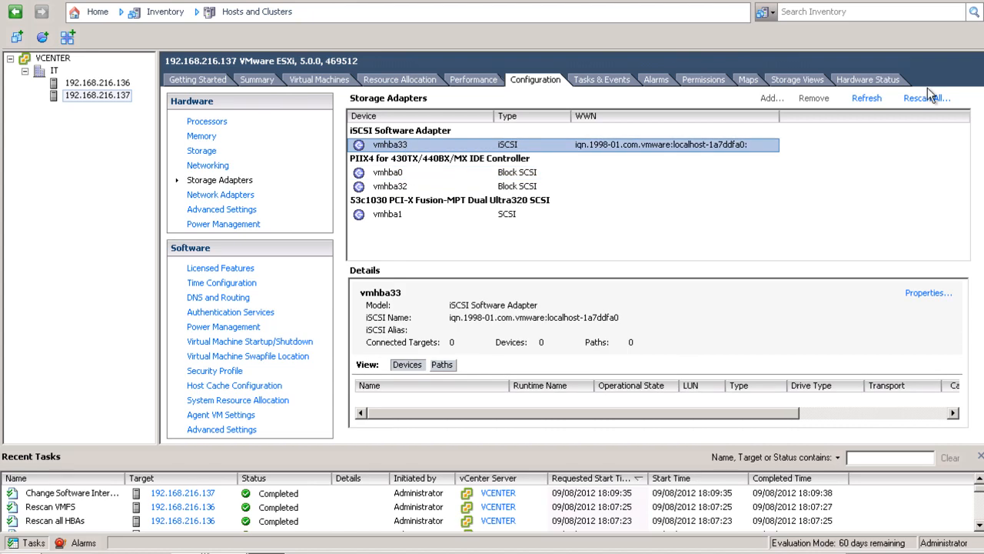
pyautogui.click(929, 293)
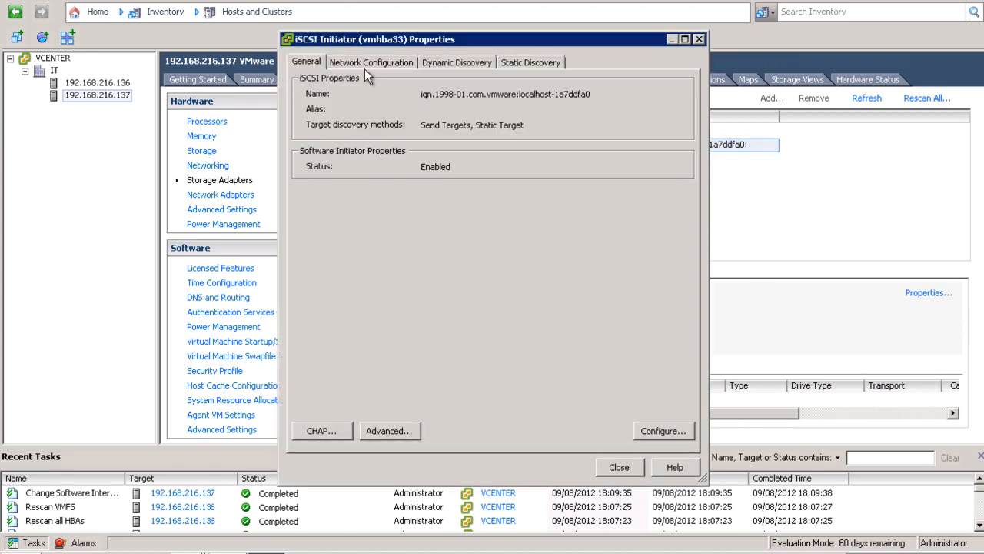
# Bind VMkernel adapter vmk1 on the Storage (vSwitch1) port group to vmhba33.
pyautogui.click(365, 66)
pyautogui.click(585, 200)
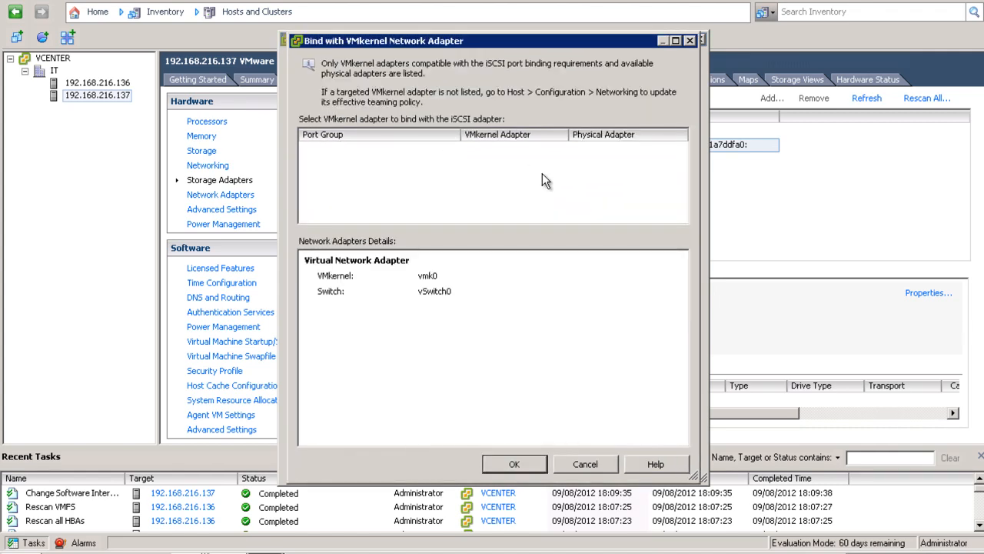
pyautogui.click(343, 167)
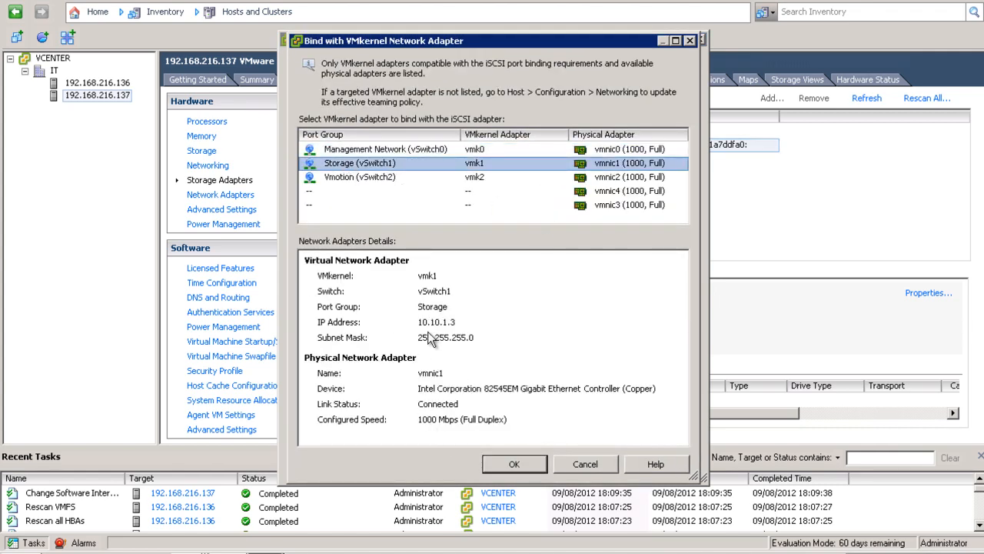
pyautogui.click(514, 464)
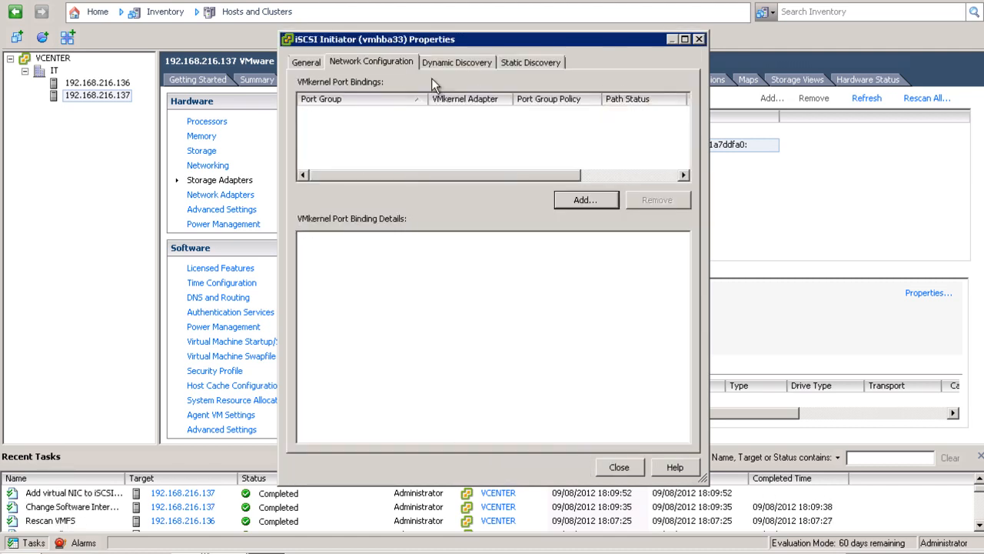
# Add send target server 10.10.1.1 under Dynamic Discovery and close the adapter properties.
pyautogui.click(444, 64)
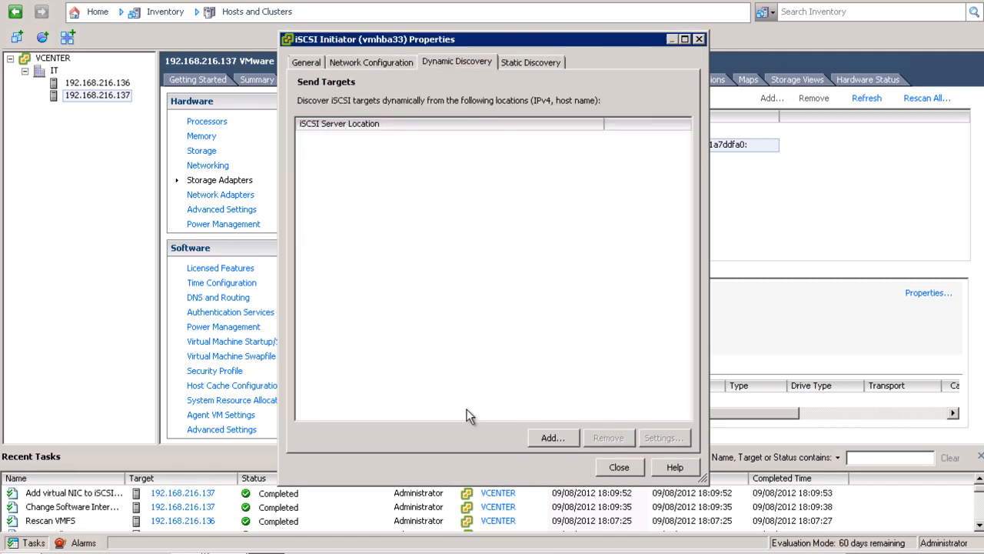
pyautogui.click(553, 437)
pyautogui.write('1')
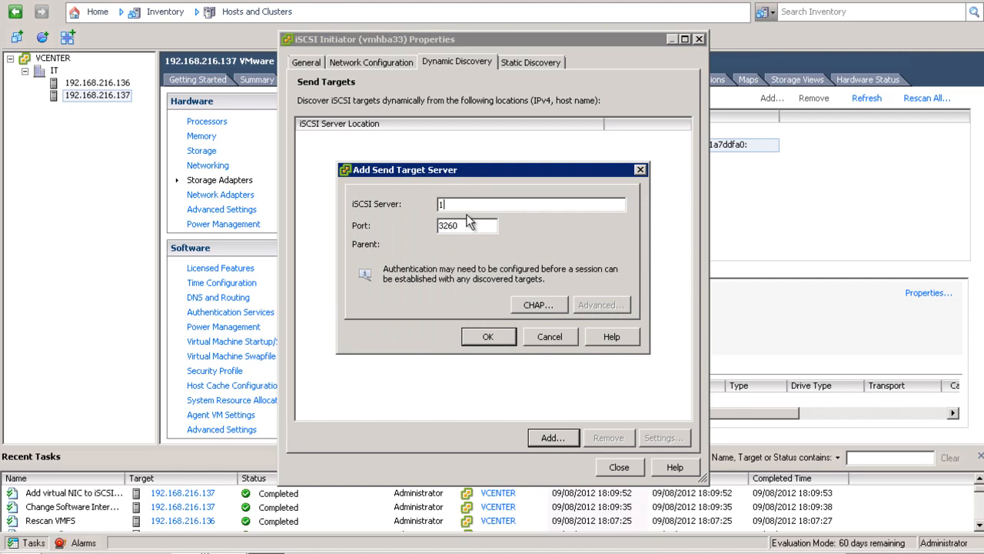
pyautogui.write('0.10.1.1')
pyautogui.click(485, 339)
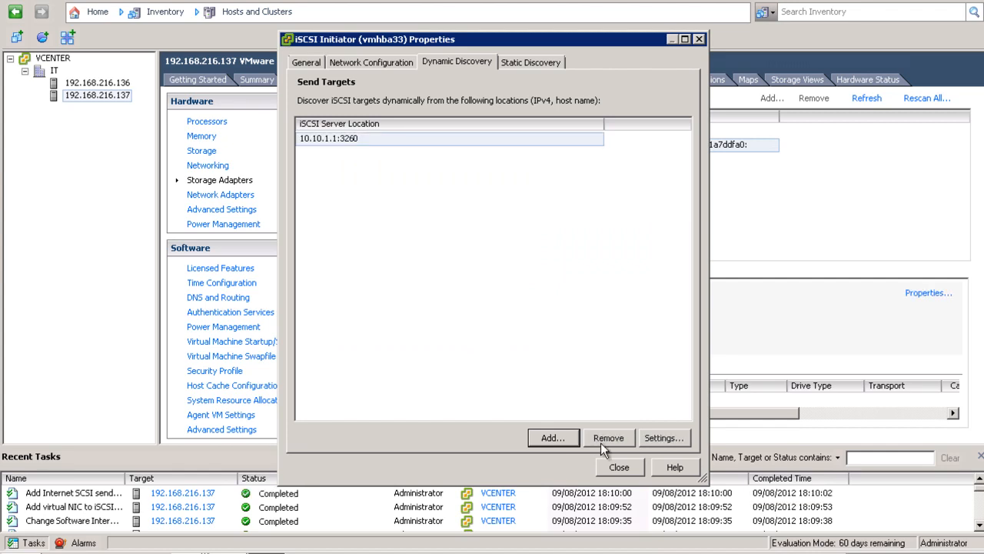
pyautogui.click(616, 468)
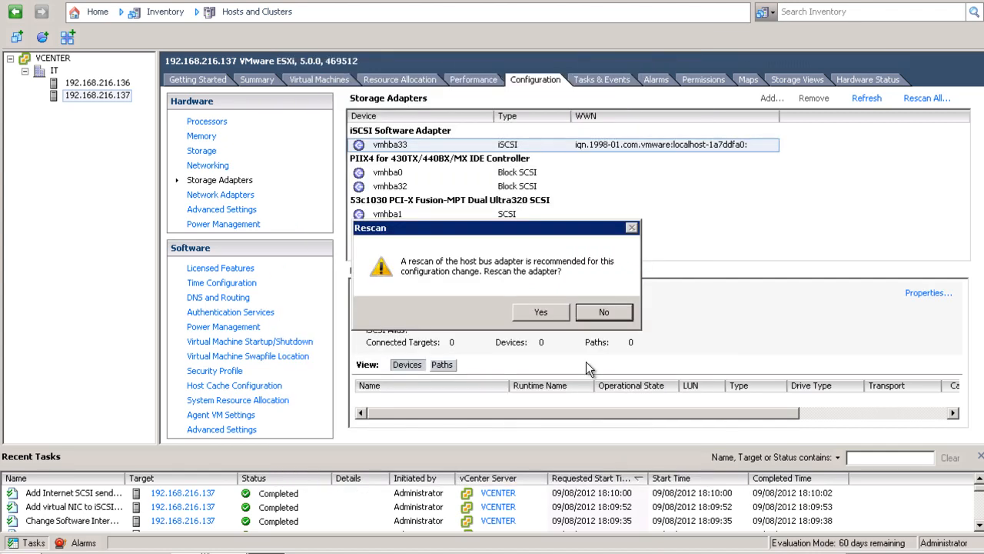
# Rescan vmhba33 to get 1 connected target, 1 device, 1 path, then start Rescan All.
pyautogui.click(547, 319)
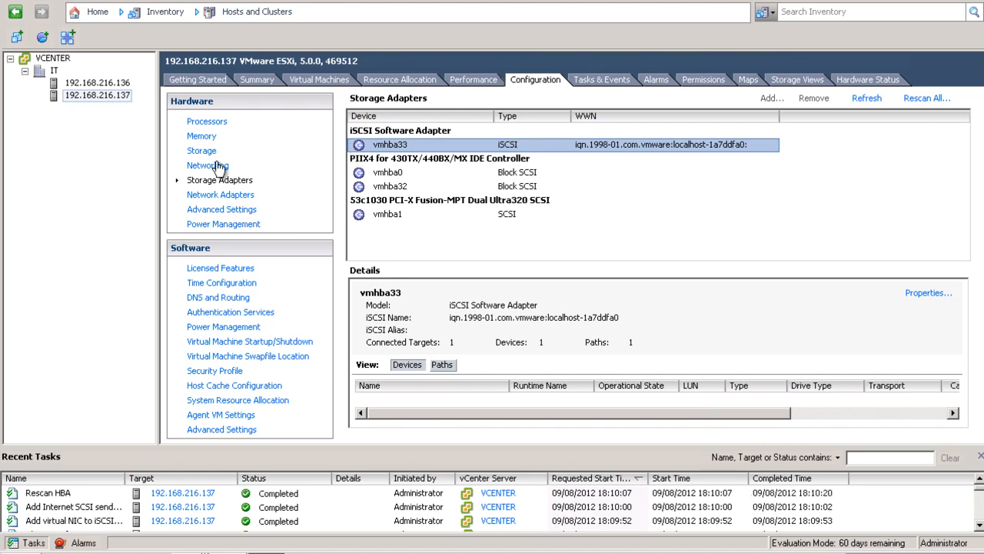
pyautogui.click(205, 154)
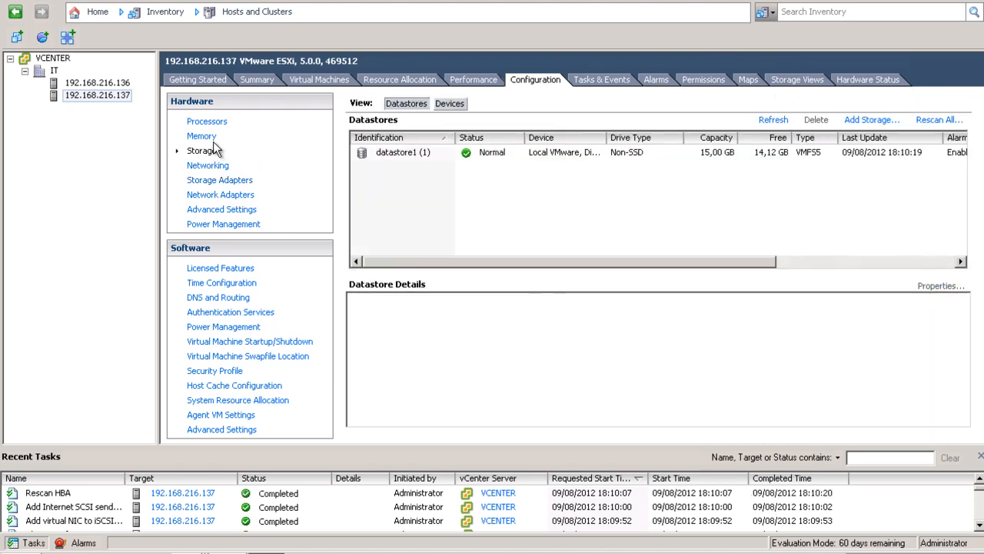
pyautogui.click(219, 181)
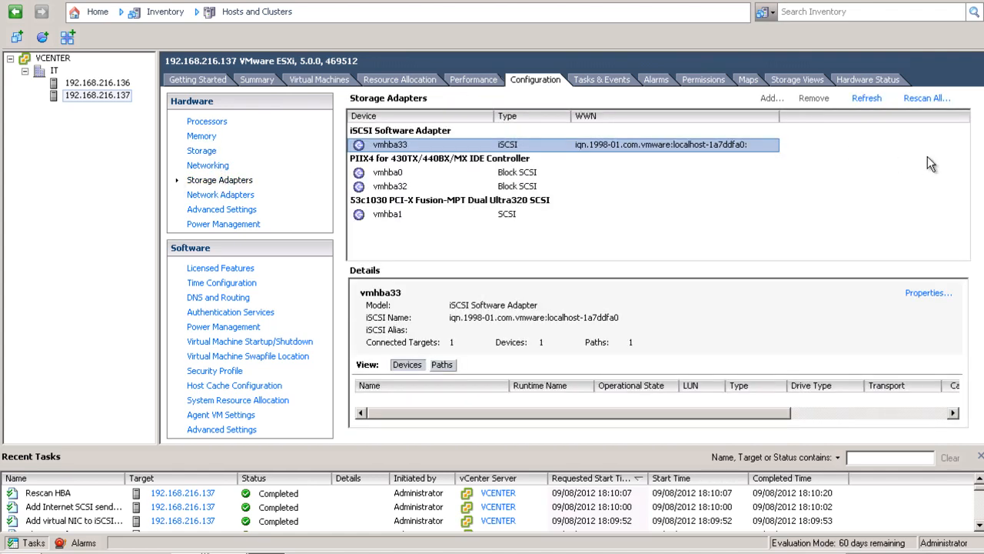
pyautogui.click(927, 103)
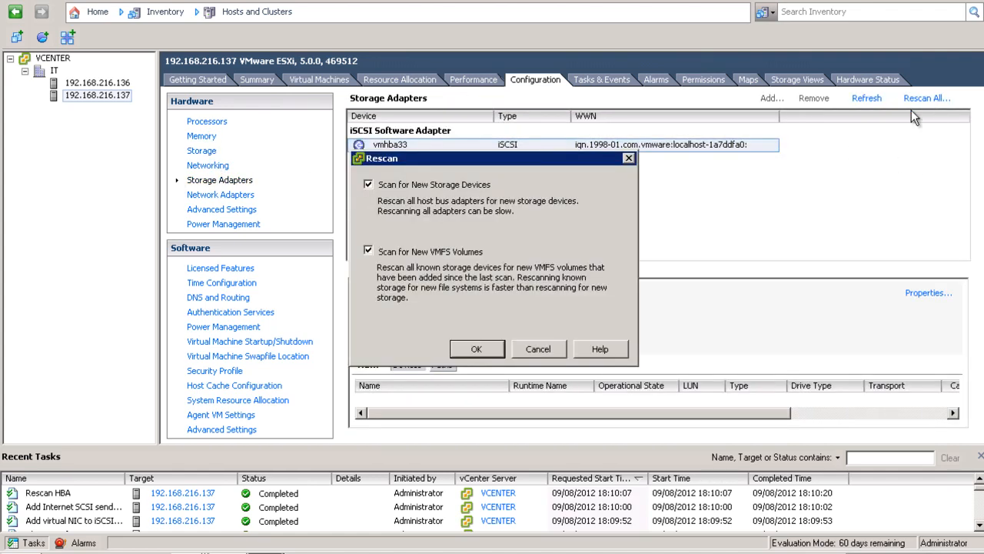
# Rescan for new devices and VMFS volumes, confirm the 99,75 GB Vms datastore, and open IT.
pyautogui.click(473, 349)
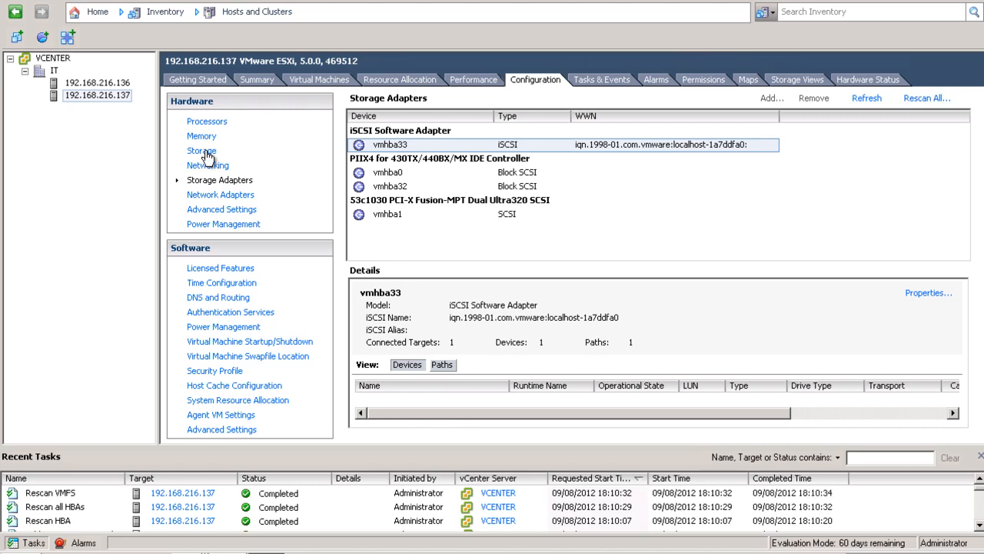
pyautogui.click(205, 153)
pyautogui.click(428, 166)
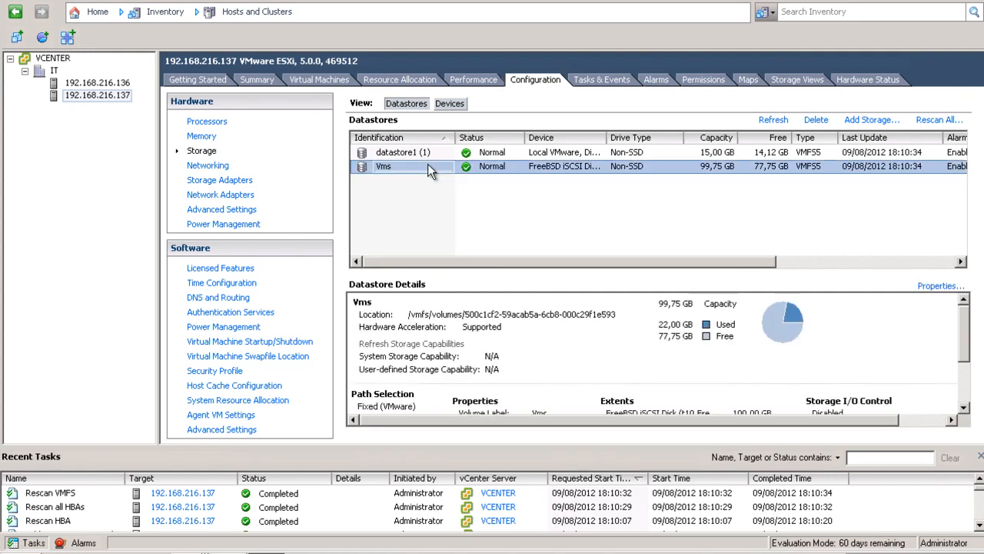
pyautogui.click(54, 71)
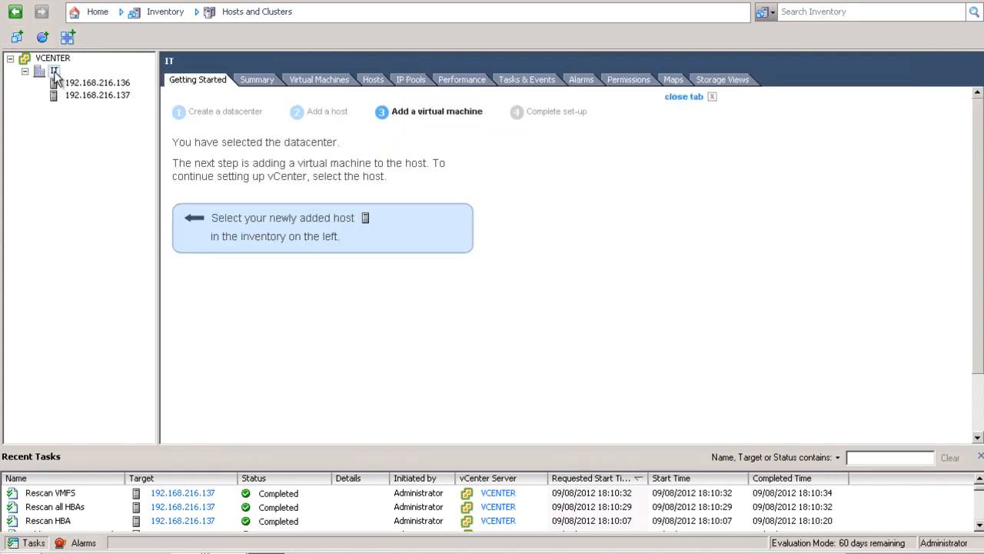
# Review the IT datacenter's Summary, Maps and Alarms, then view host 192.168.216.136's datastores.
pyautogui.click(248, 77)
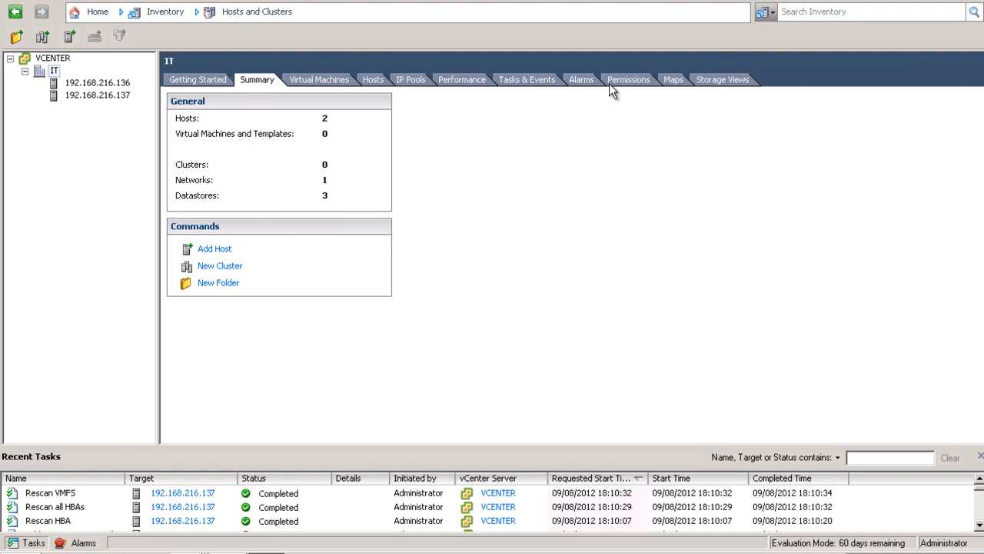
pyautogui.click(672, 81)
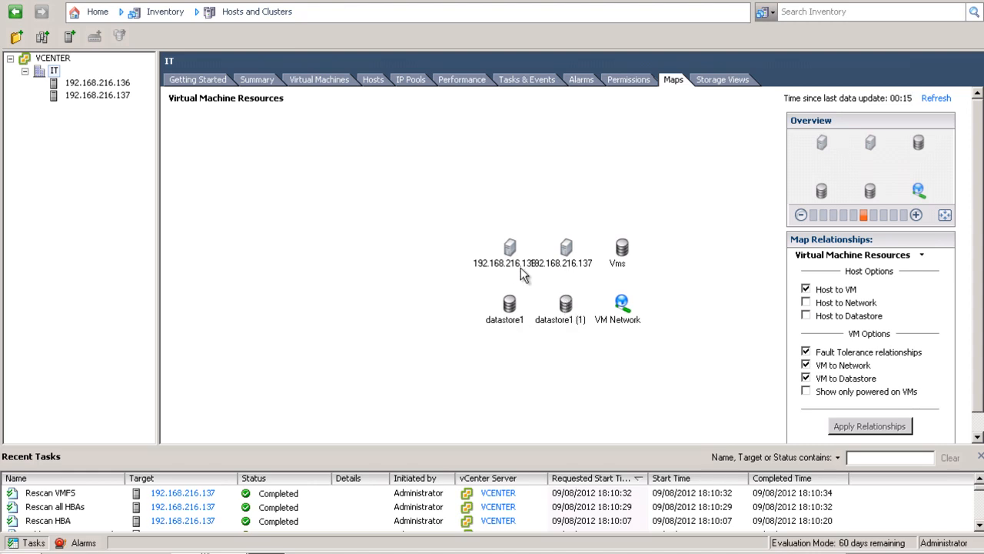
pyautogui.click(580, 80)
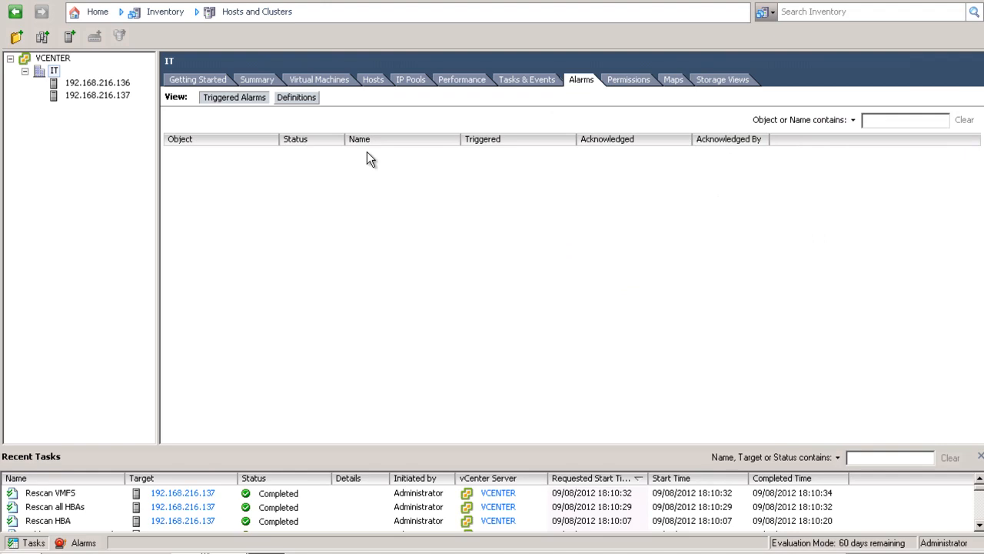
pyautogui.click(86, 83)
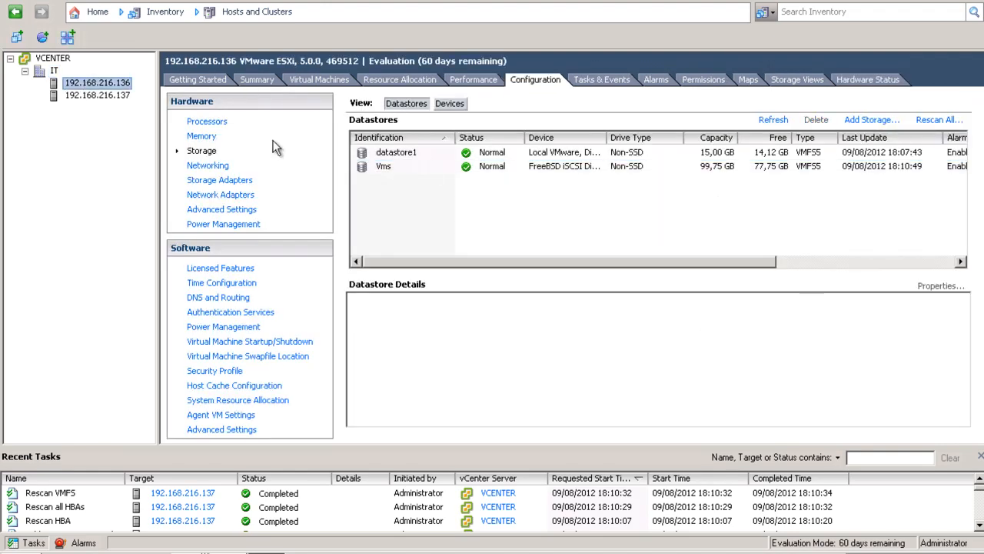
# Inspect the Vms datastore on host .136, then call up its actions from the host Summary.
pyautogui.click(378, 167)
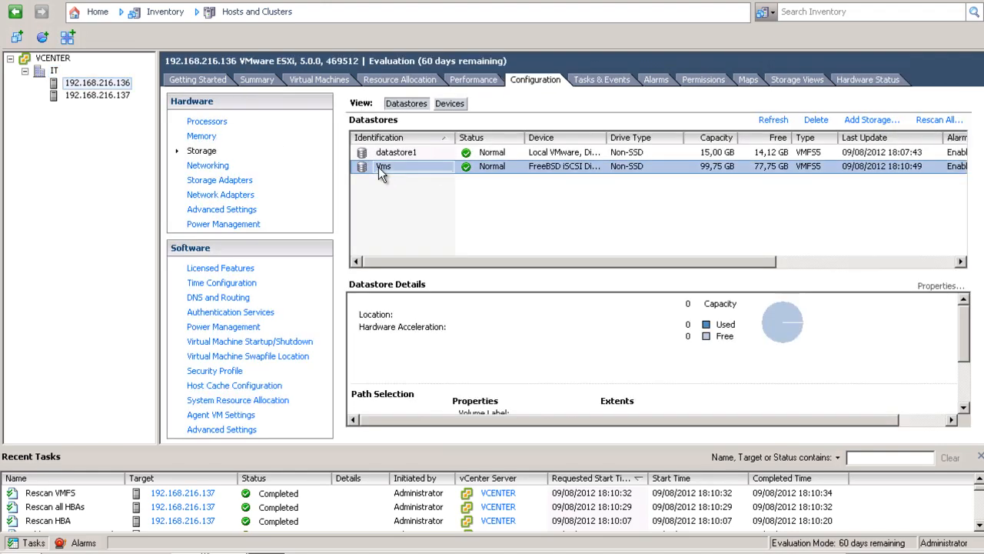
pyautogui.click(254, 81)
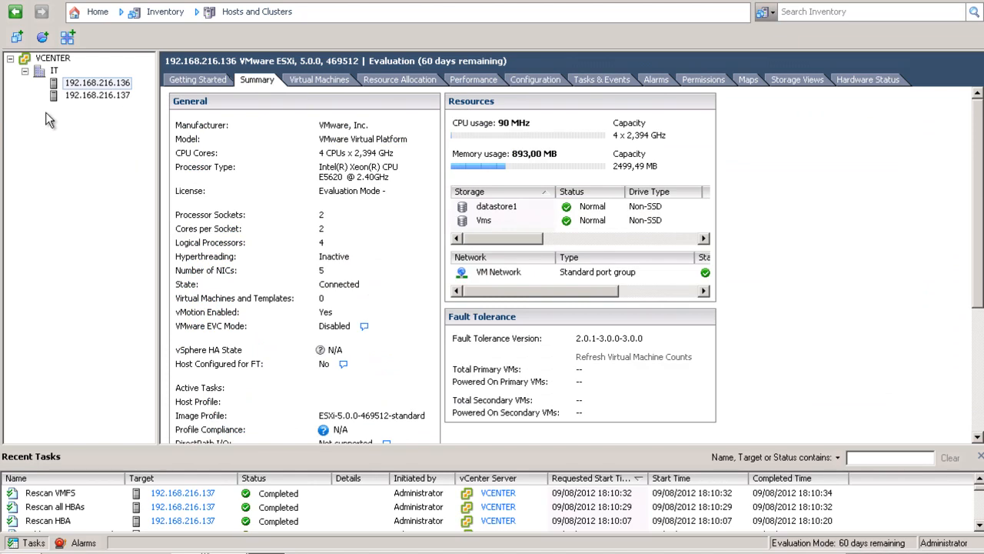
pyautogui.click(482, 221)
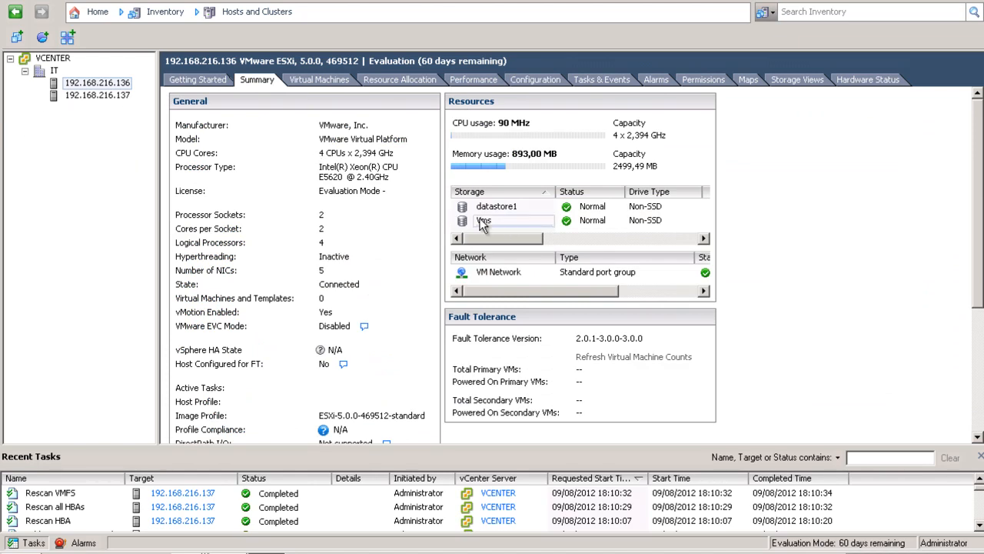
pyautogui.click(483, 221)
pyautogui.rightClick(482, 221)
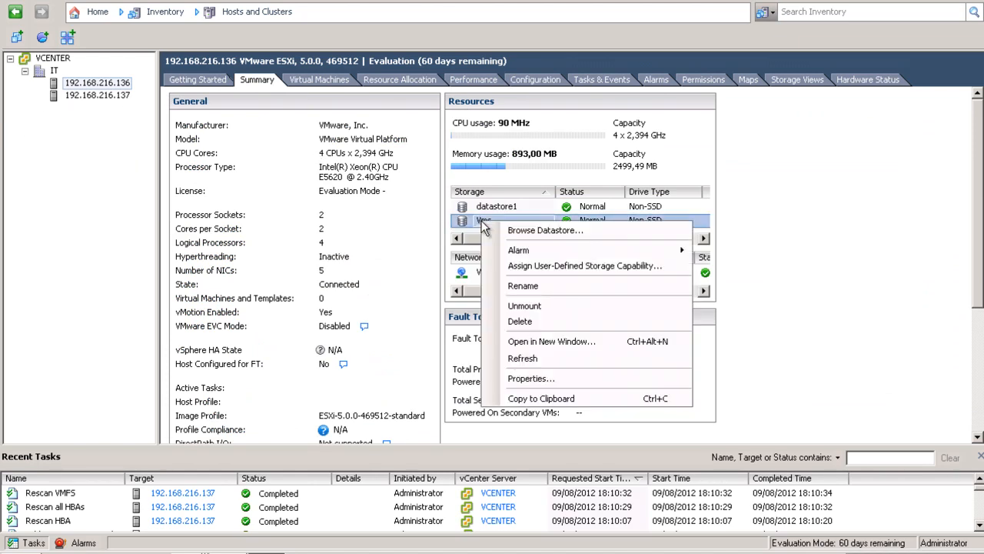
# Browse the Vms datastore into the Debian folder and call up actions for Debian.vmx.
pyautogui.click(530, 228)
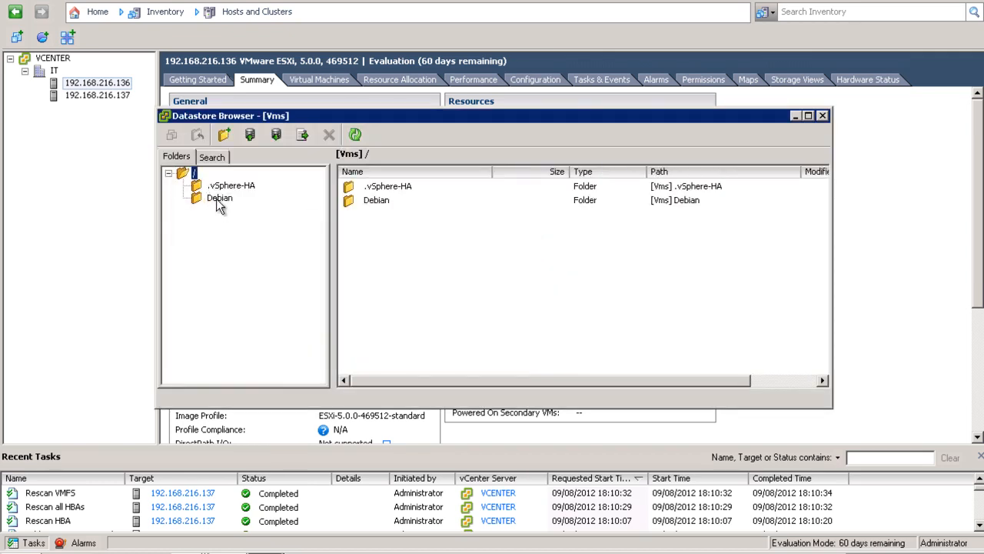
pyautogui.click(217, 198)
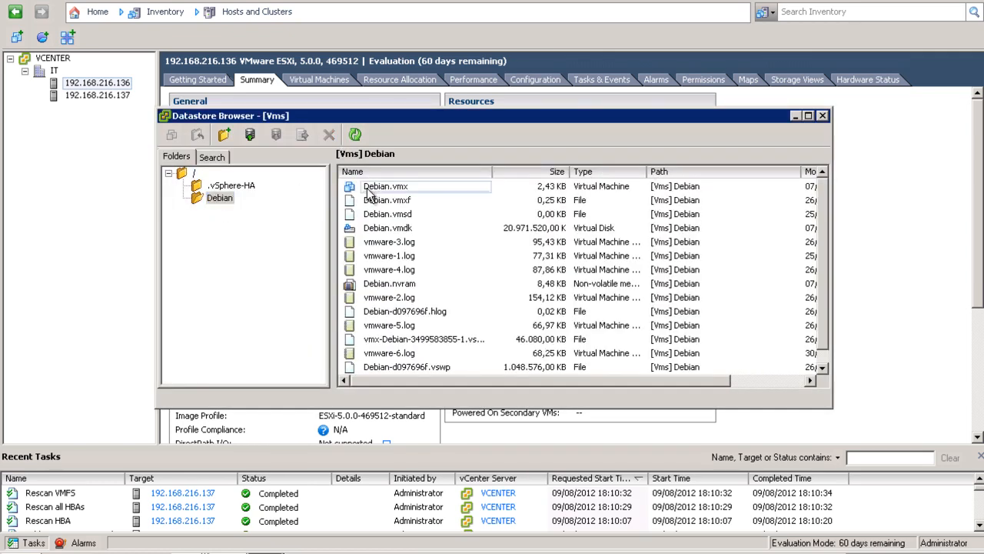
pyautogui.click(370, 189)
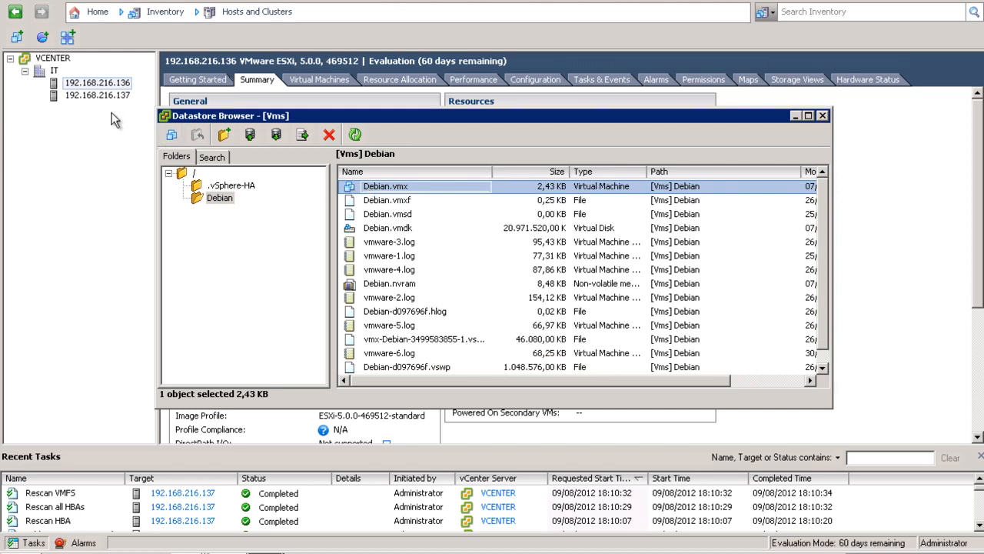
pyautogui.rightClick(389, 193)
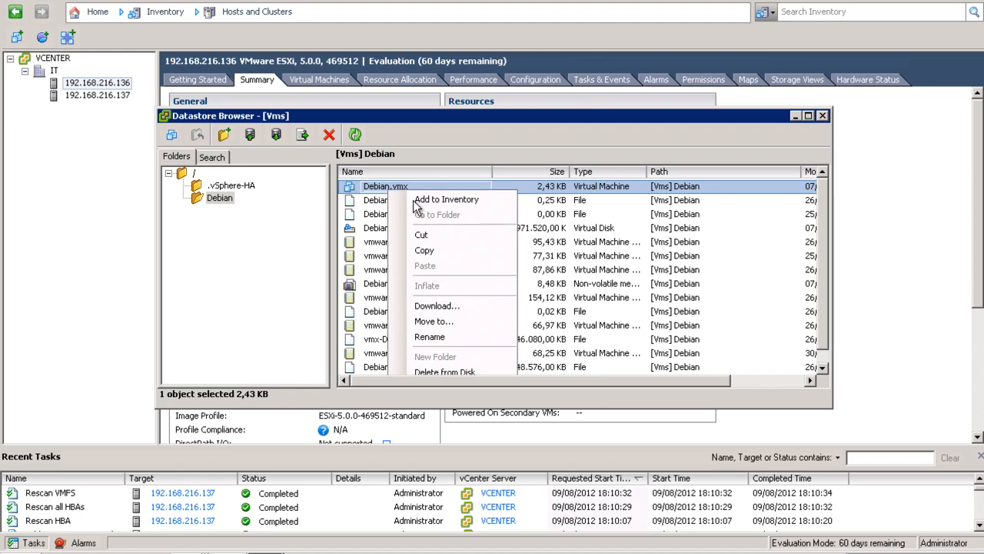
# Add Debian.vmx to inventory as 'Debian', running on host 192.168.216.137.
pyautogui.click(417, 205)
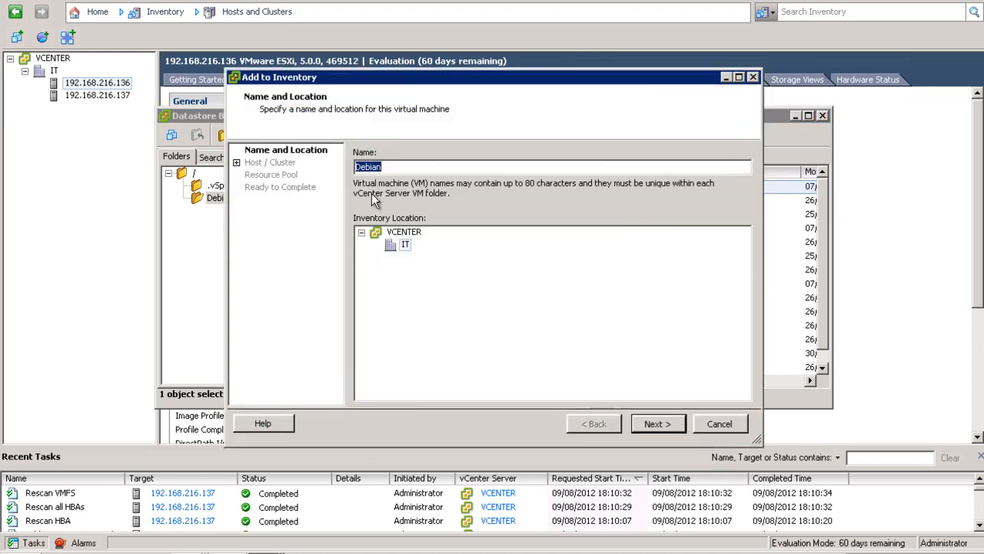
pyautogui.click(652, 423)
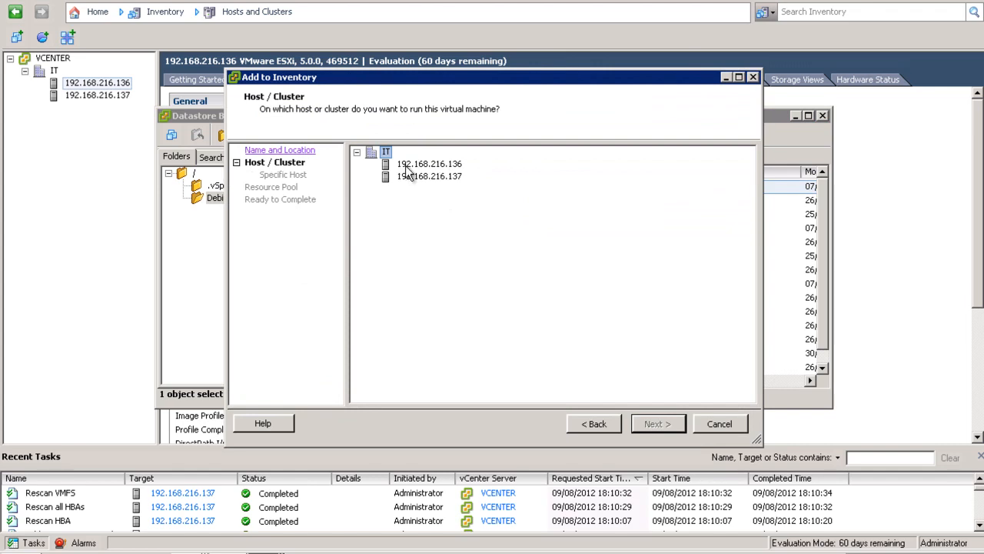
pyautogui.click(412, 175)
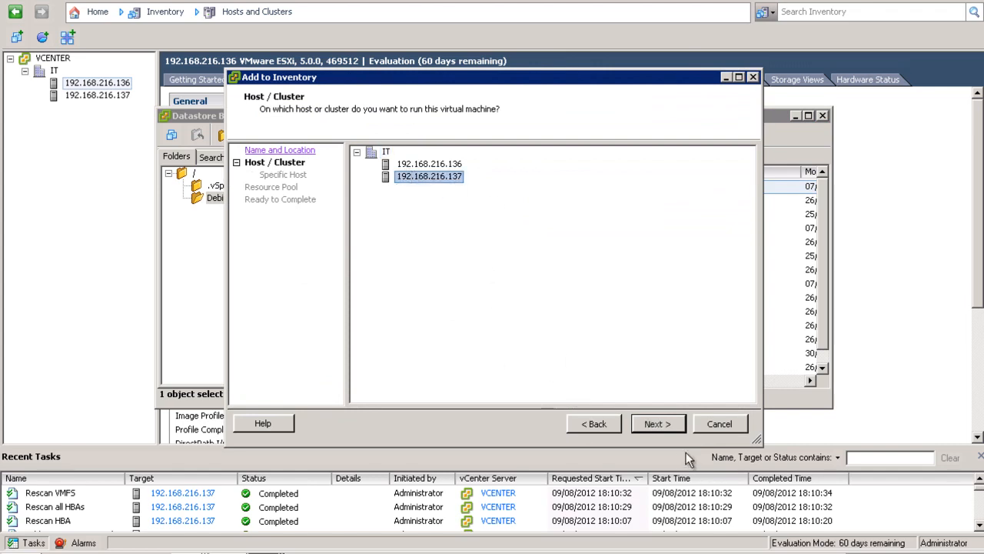
pyautogui.click(654, 423)
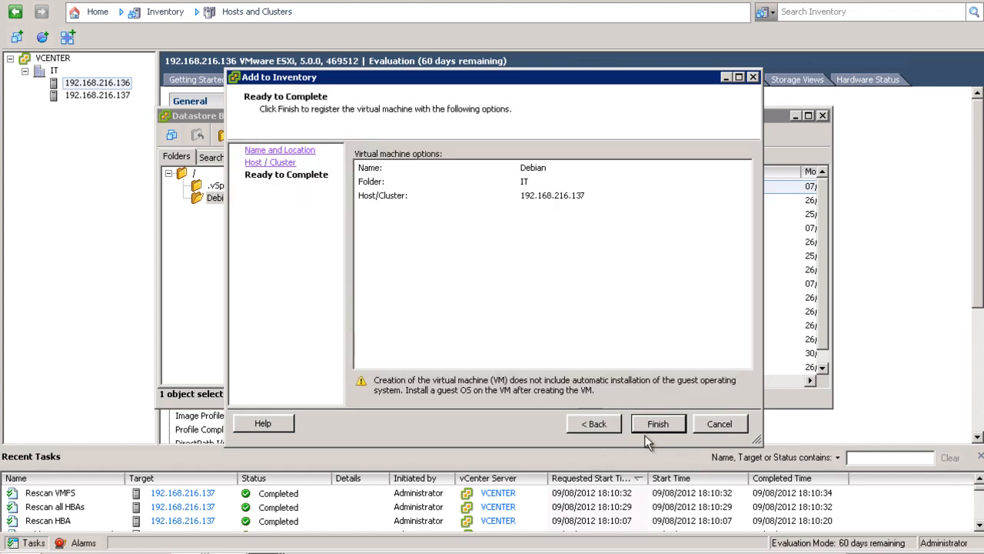
pyautogui.click(654, 423)
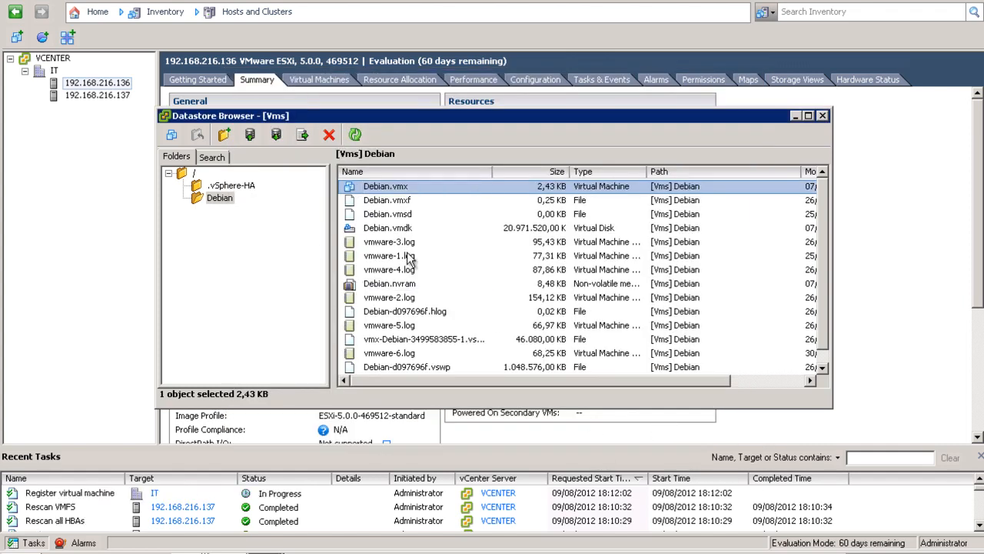
# Close the Datastore Browser and expand host 192.168.216.137 to show the Debian VM.
pyautogui.click(822, 116)
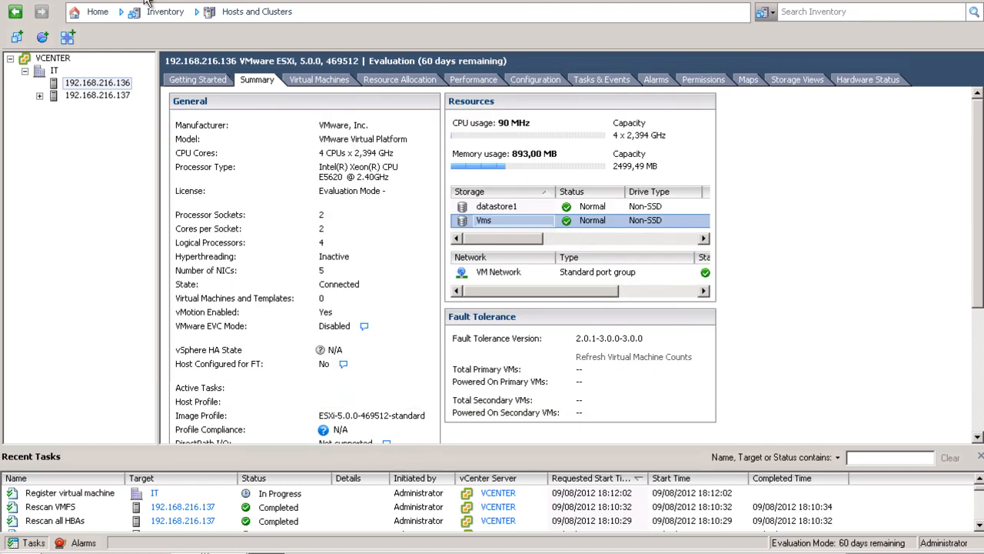
pyautogui.click(39, 95)
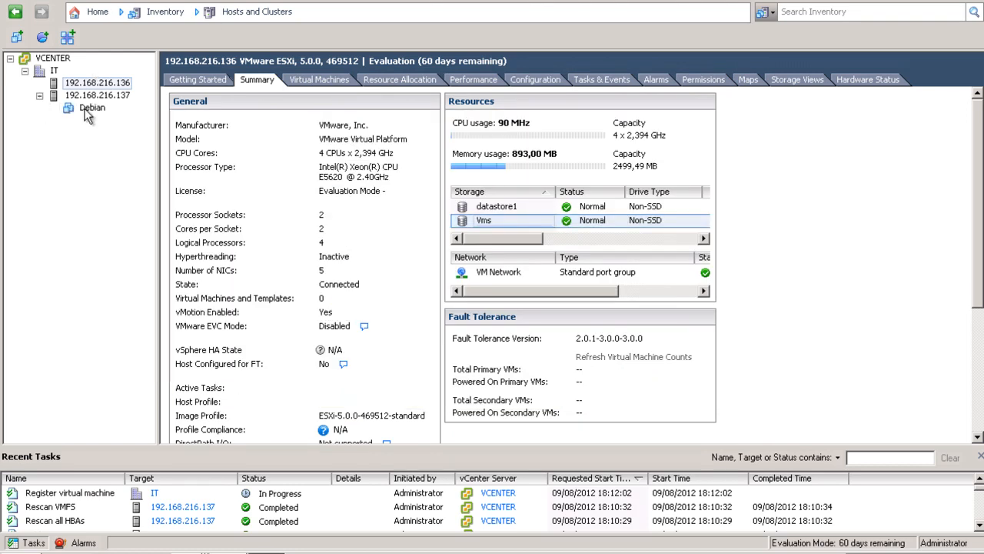